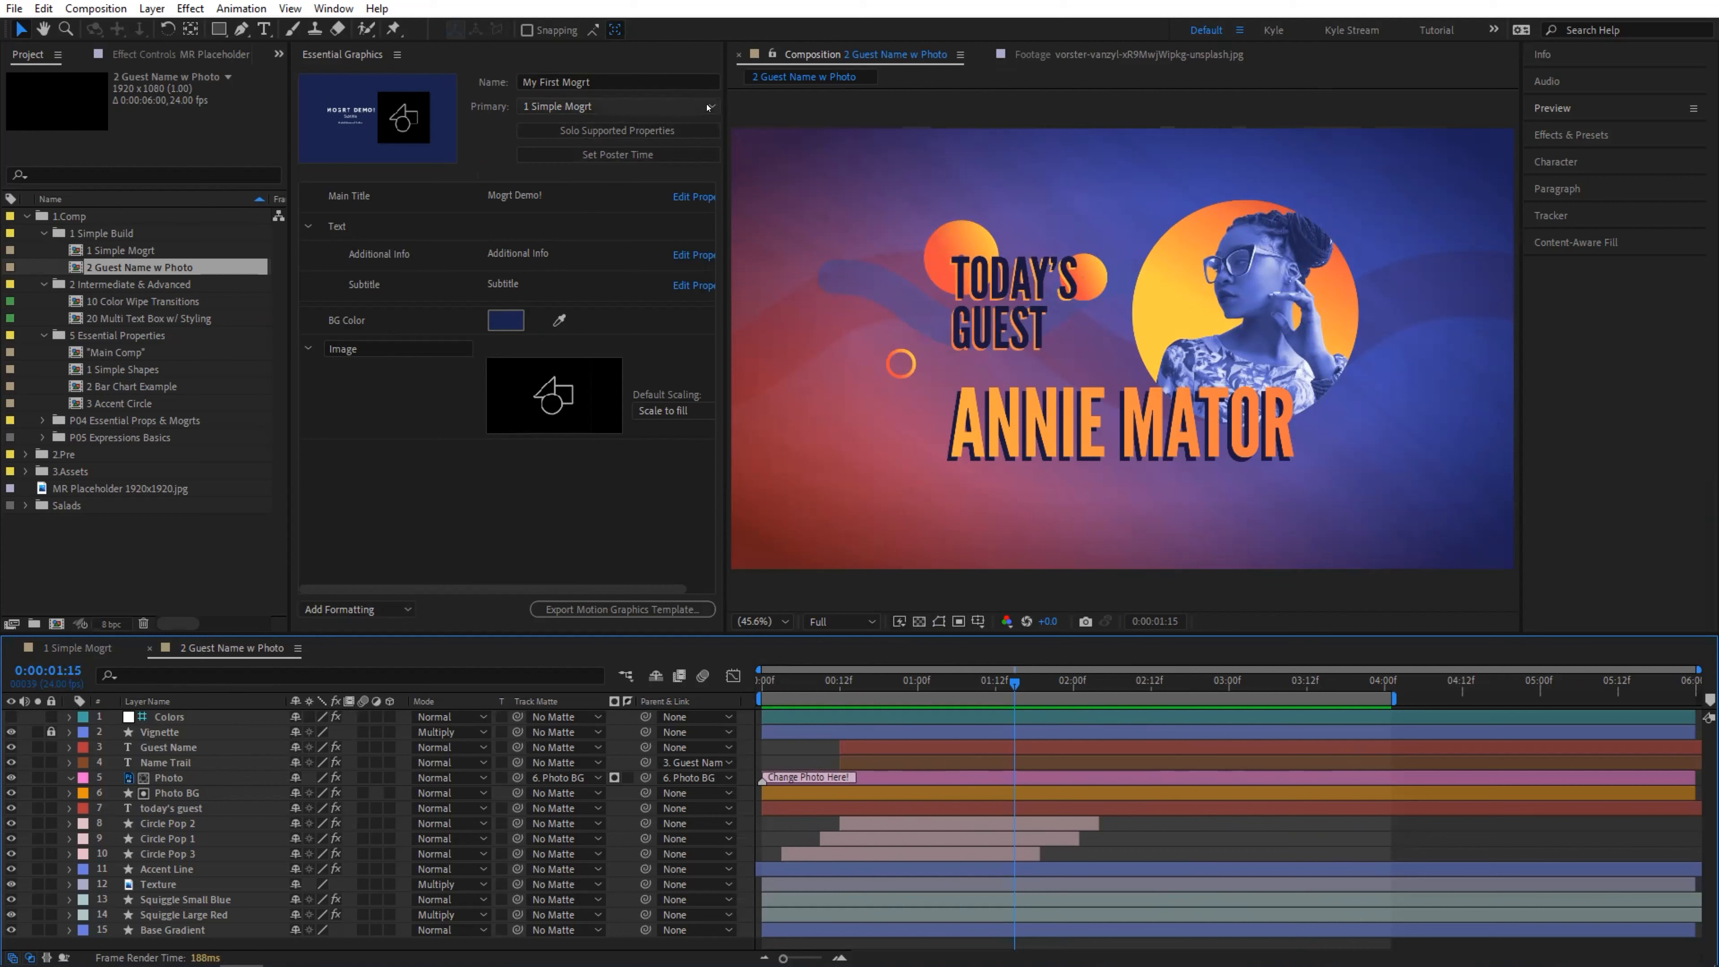
click(710, 107)
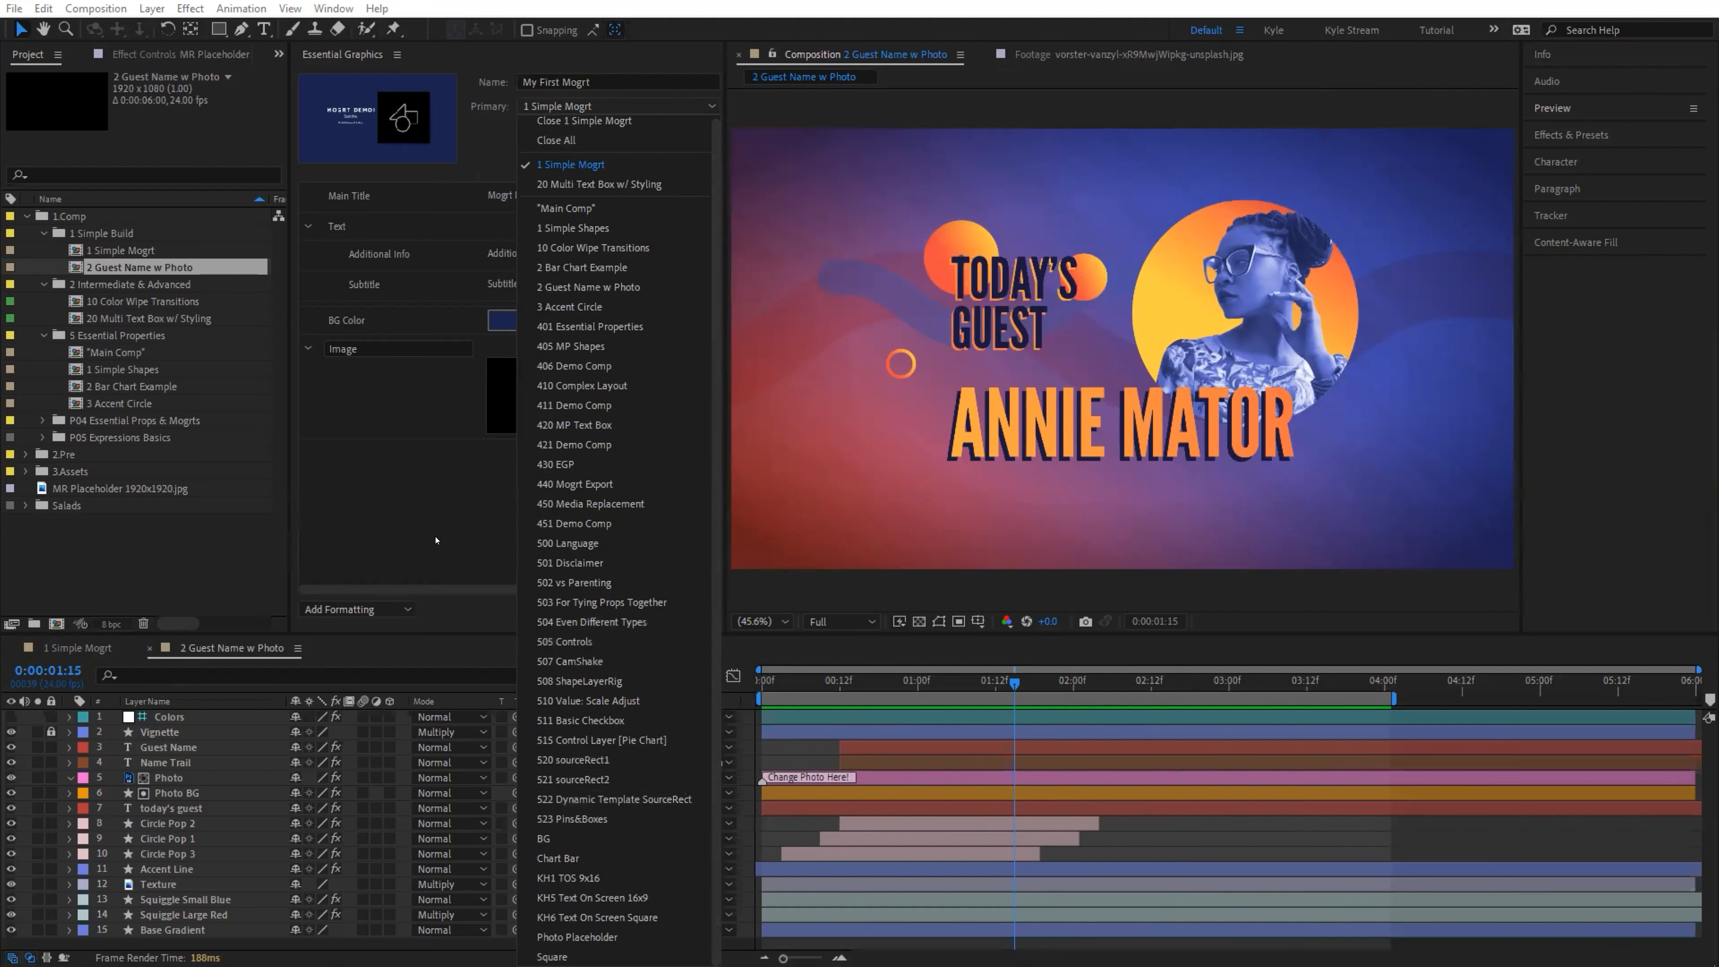
click(25, 720)
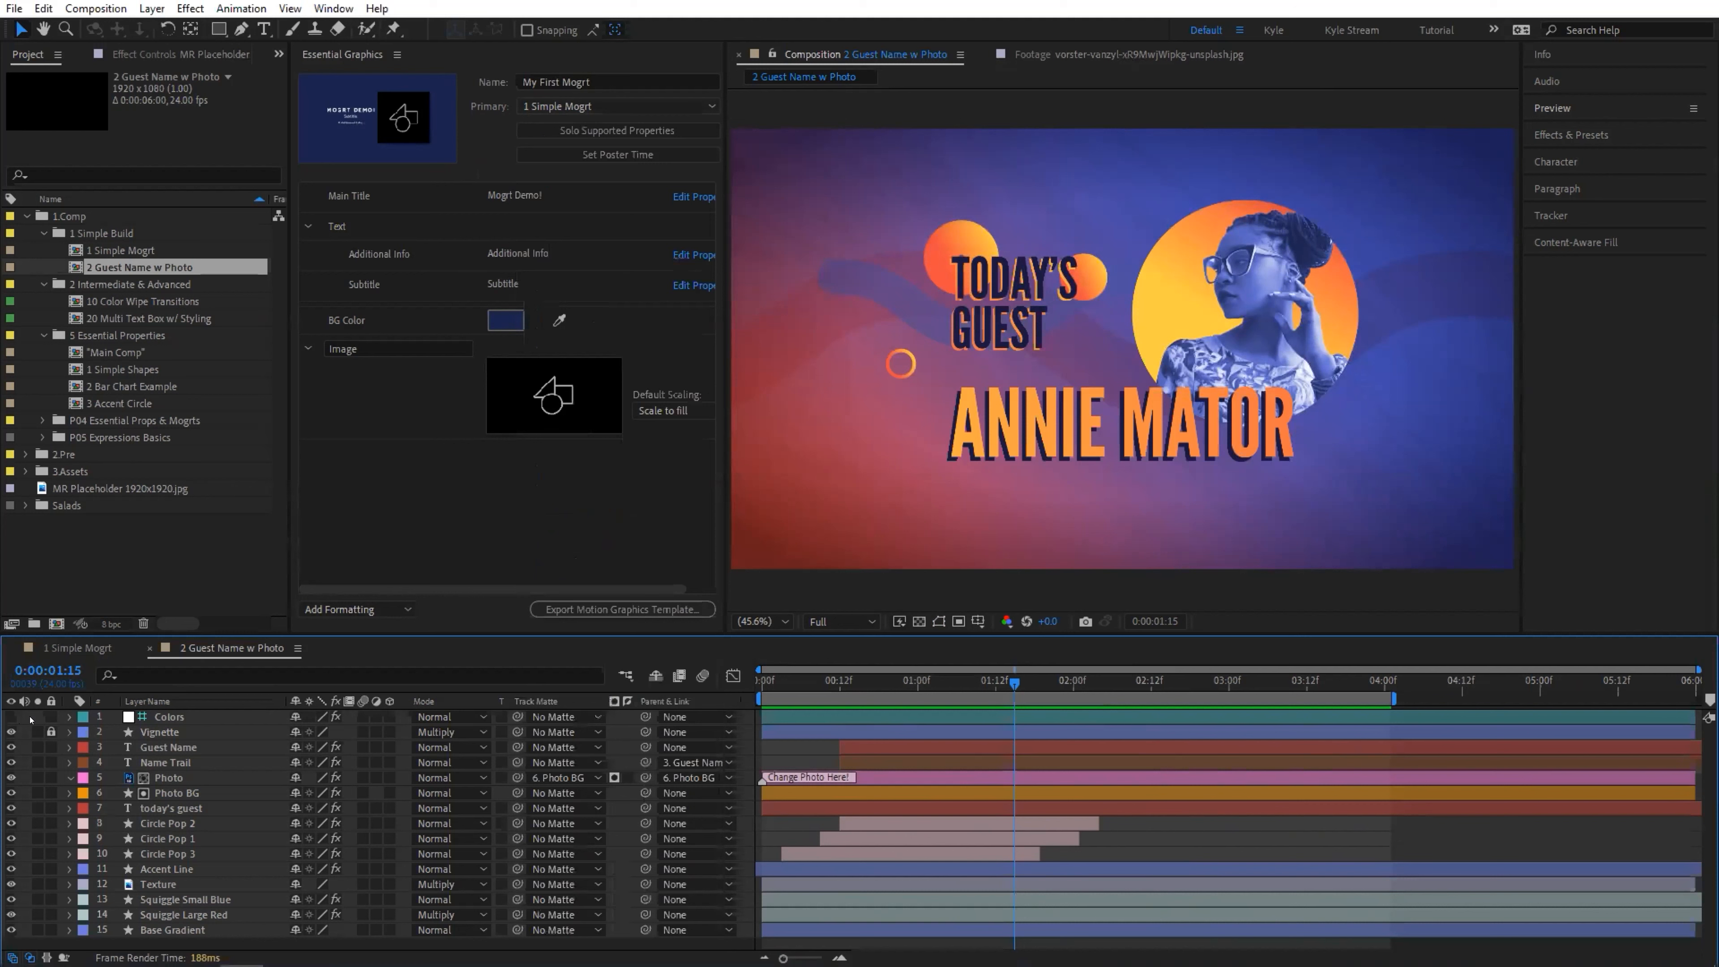
right_click(20, 711)
key(Escape)
right_click(221, 939)
key(Escape)
Switch to the 1 Simple Mogrt composition and open it in Essential Graphics
click(76, 648)
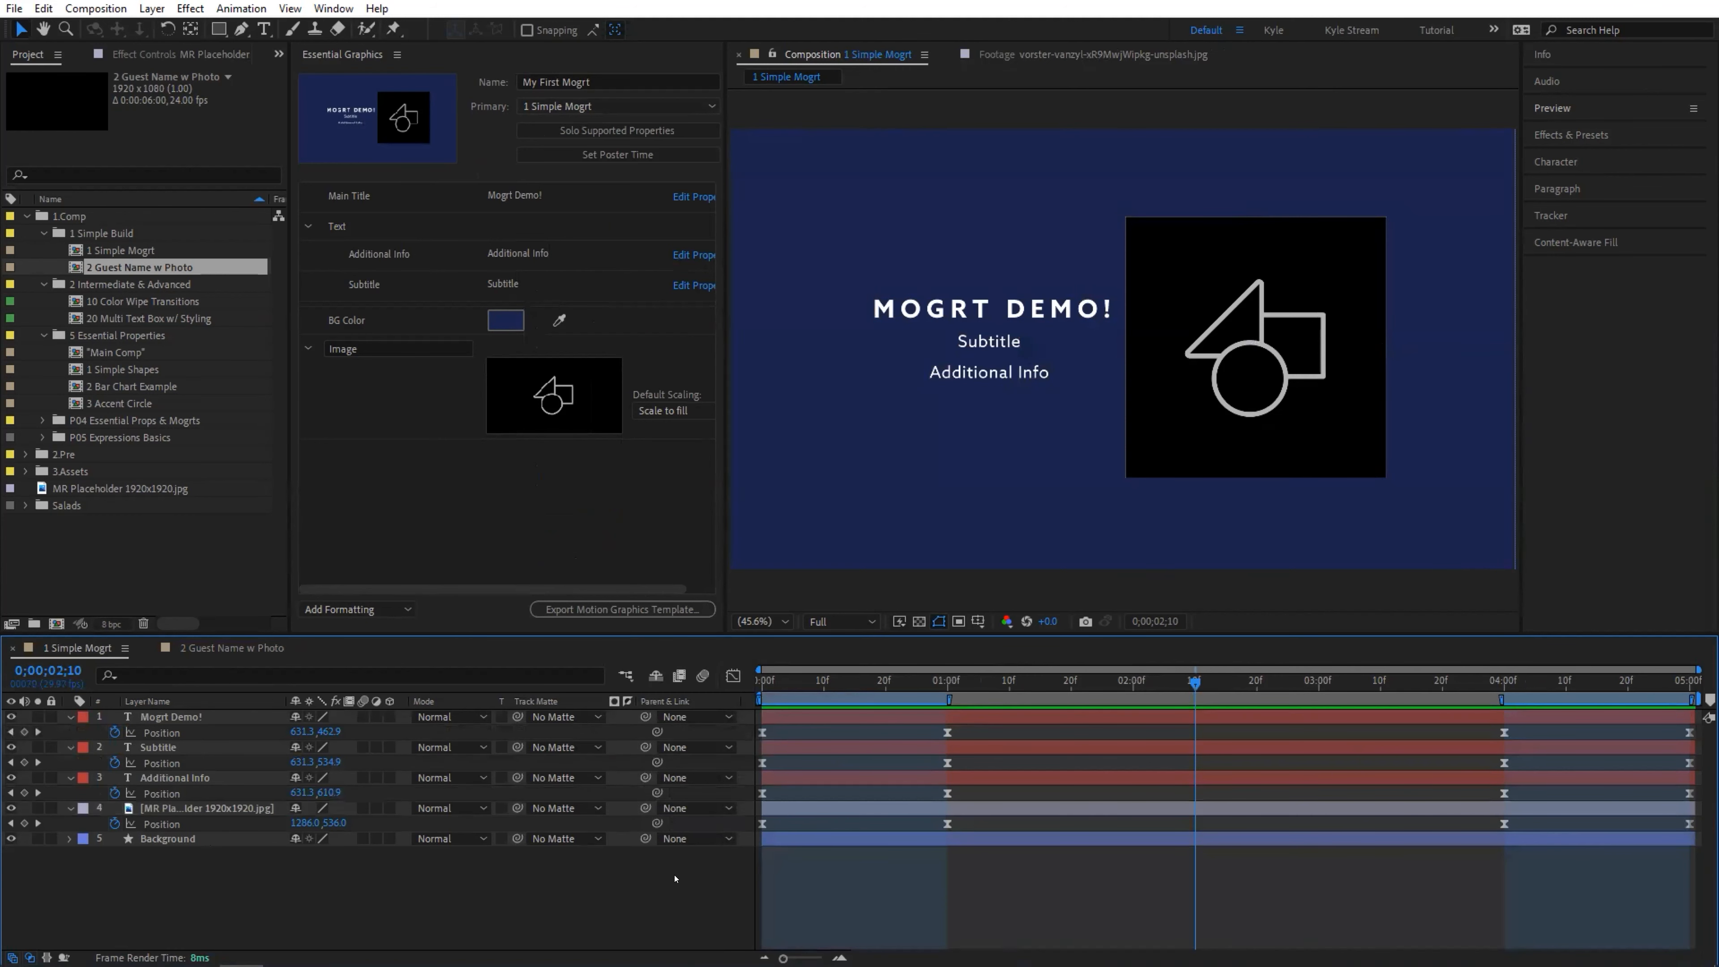
right_click(176, 883)
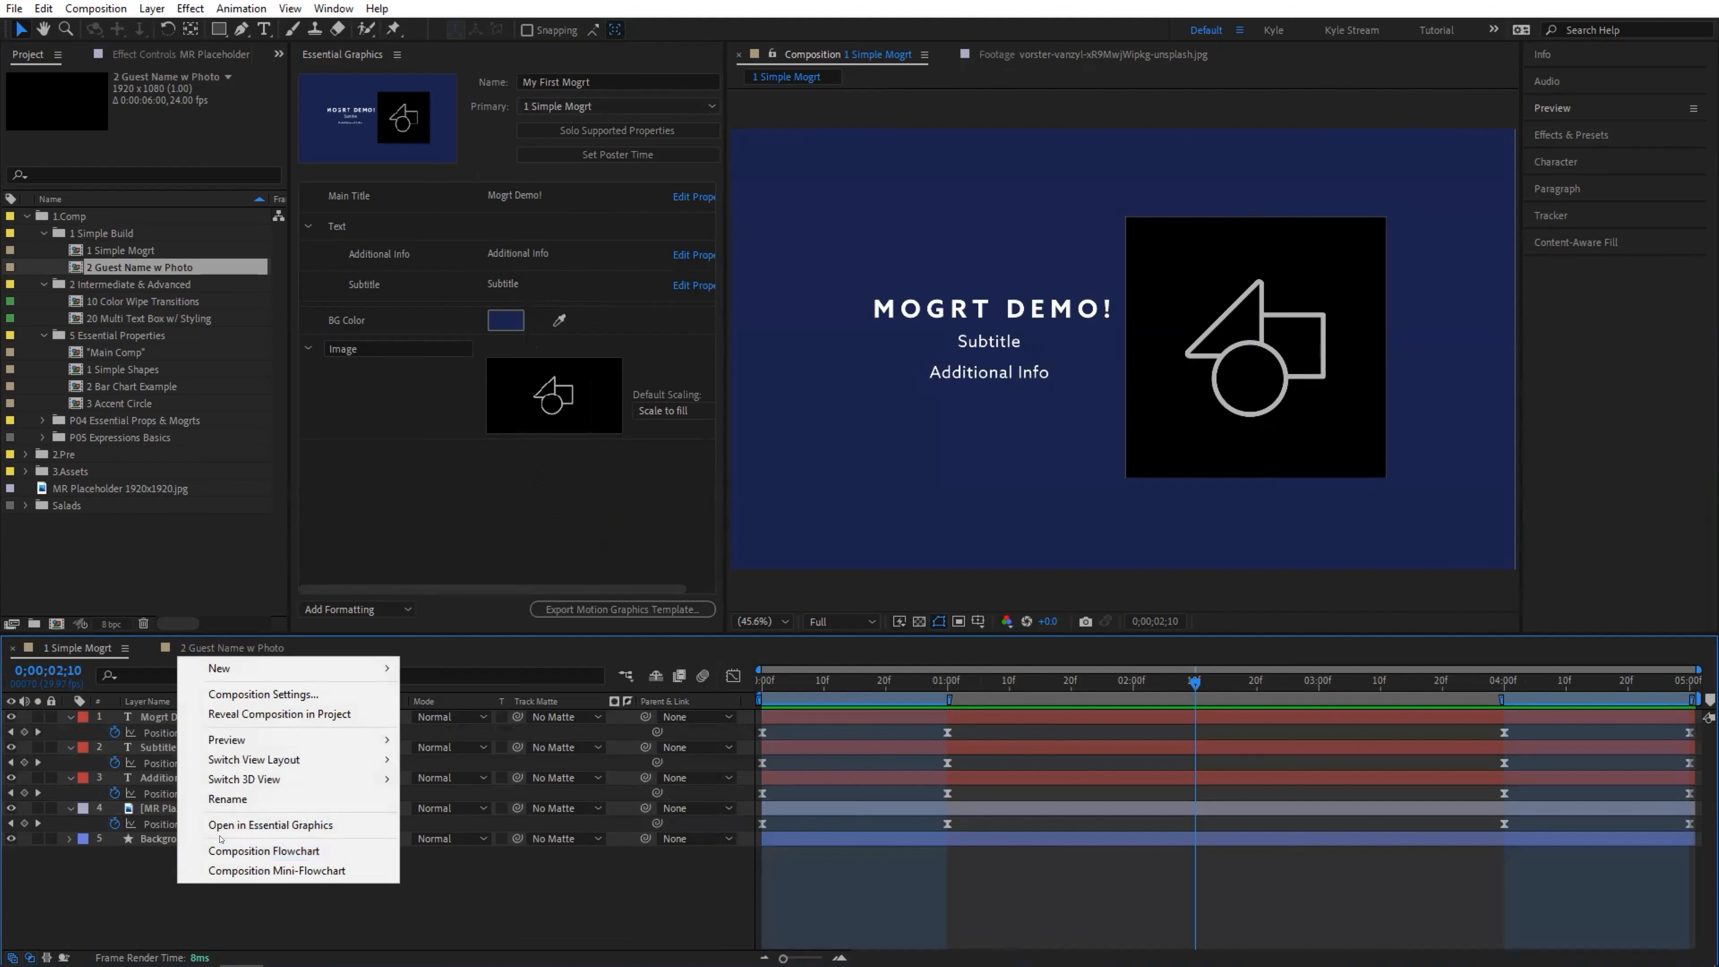
click(247, 824)
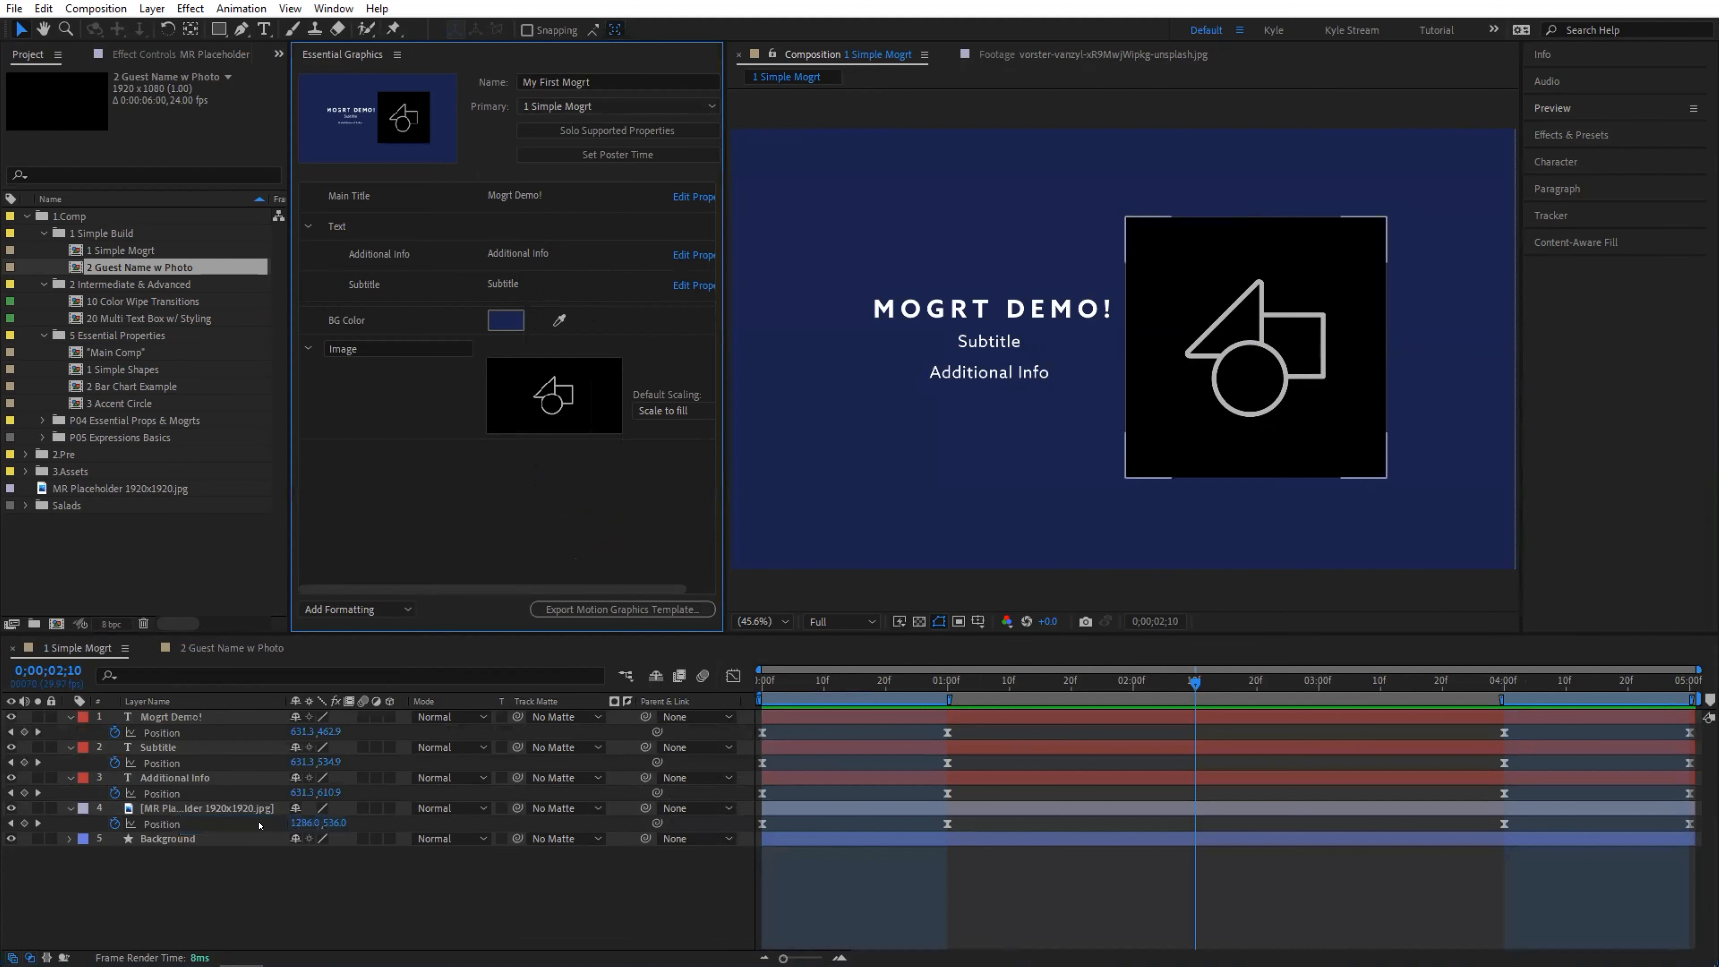
Switch to the 2 Guest Name w Photo composition and open it in Essential Graphics
click(220, 649)
right_click(26, 774)
click(102, 717)
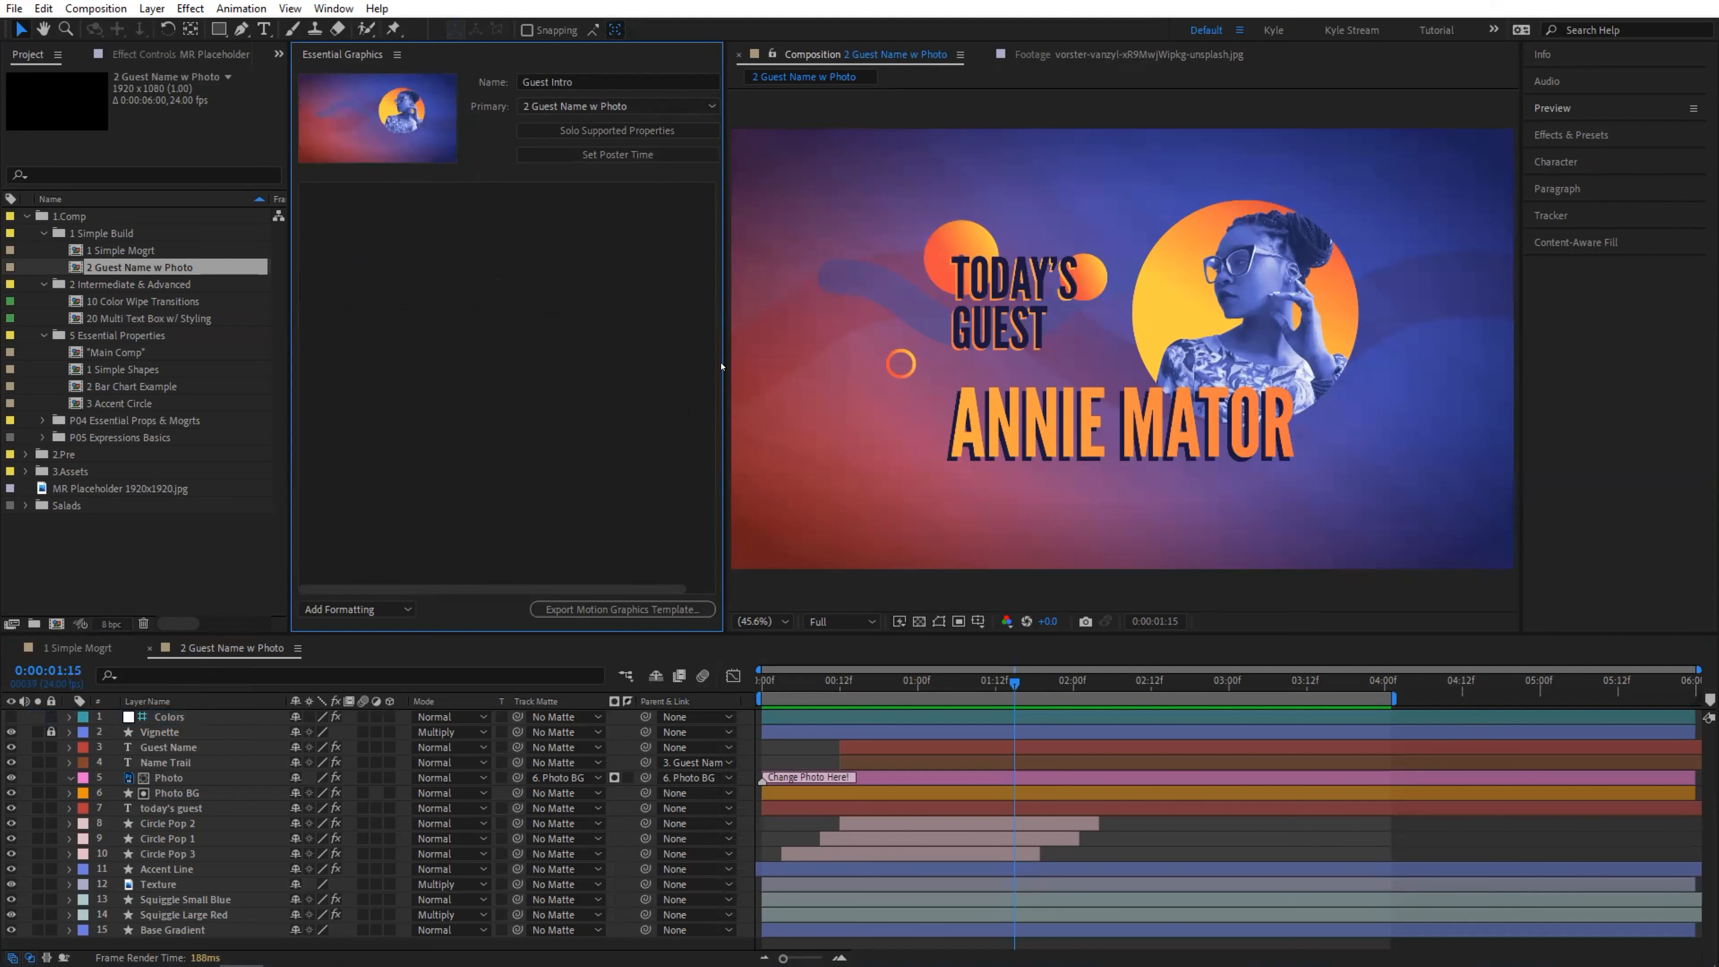
Try adding the Mogrt Demo! layer's Position from 1 Simple Mogrt to the Guest Intro template, and delete that property again
click(87, 648)
drag(161, 732, 517, 395)
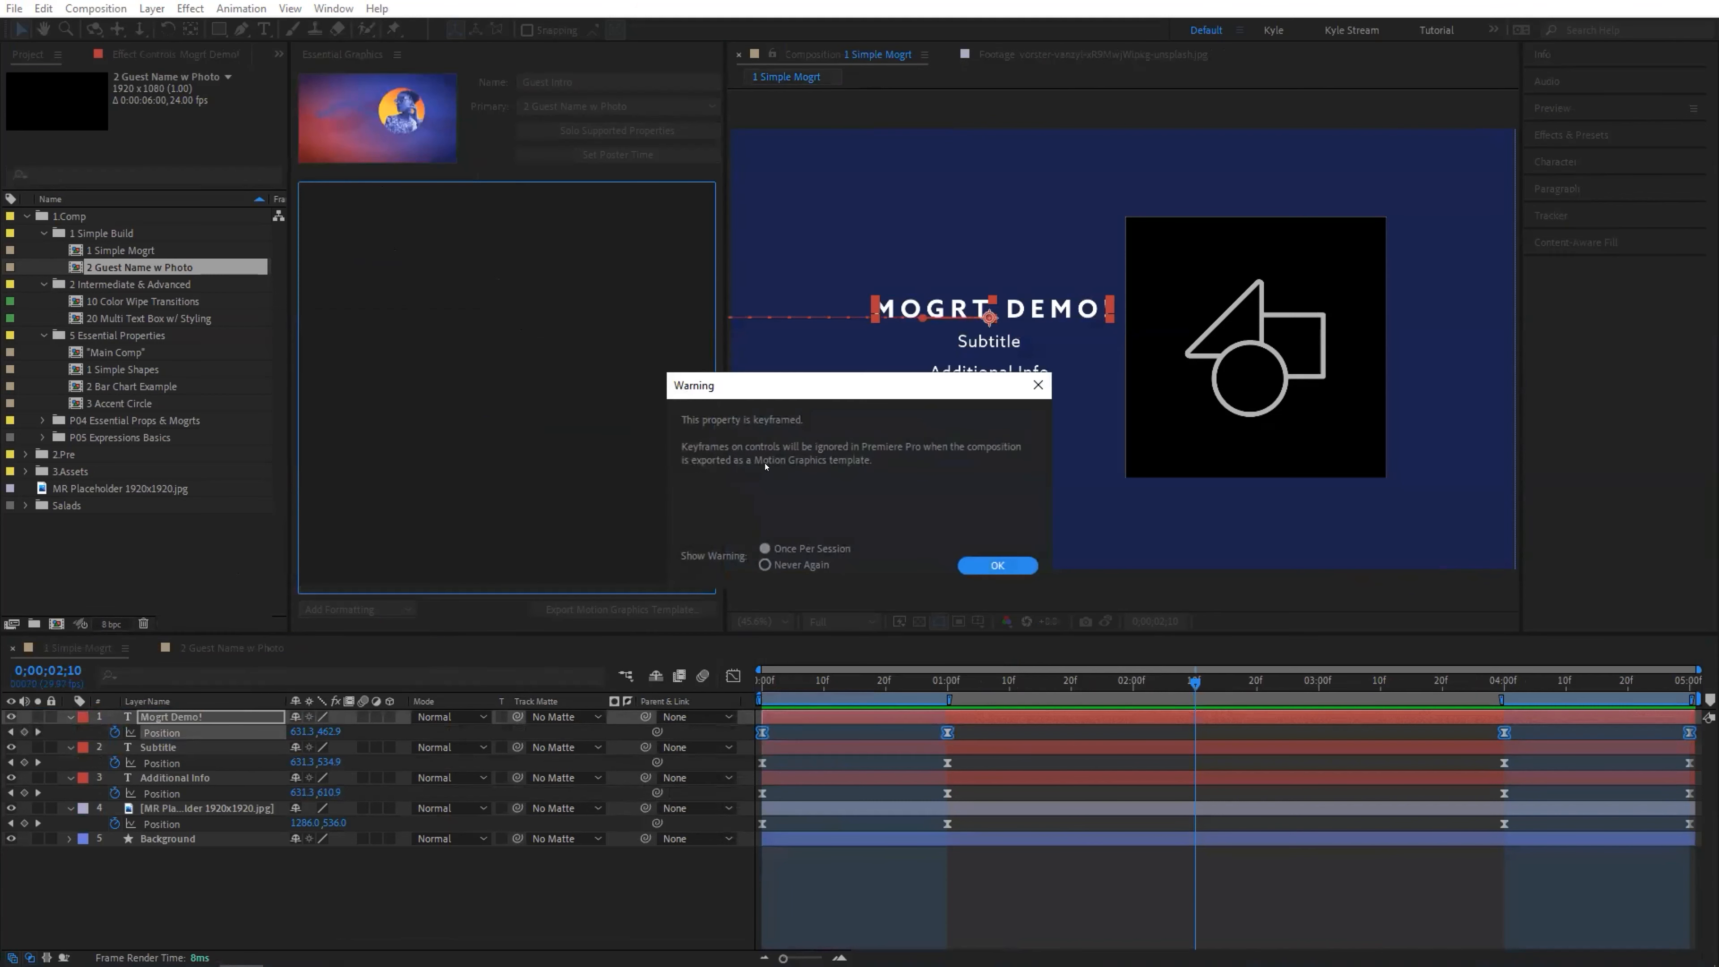
click(1037, 384)
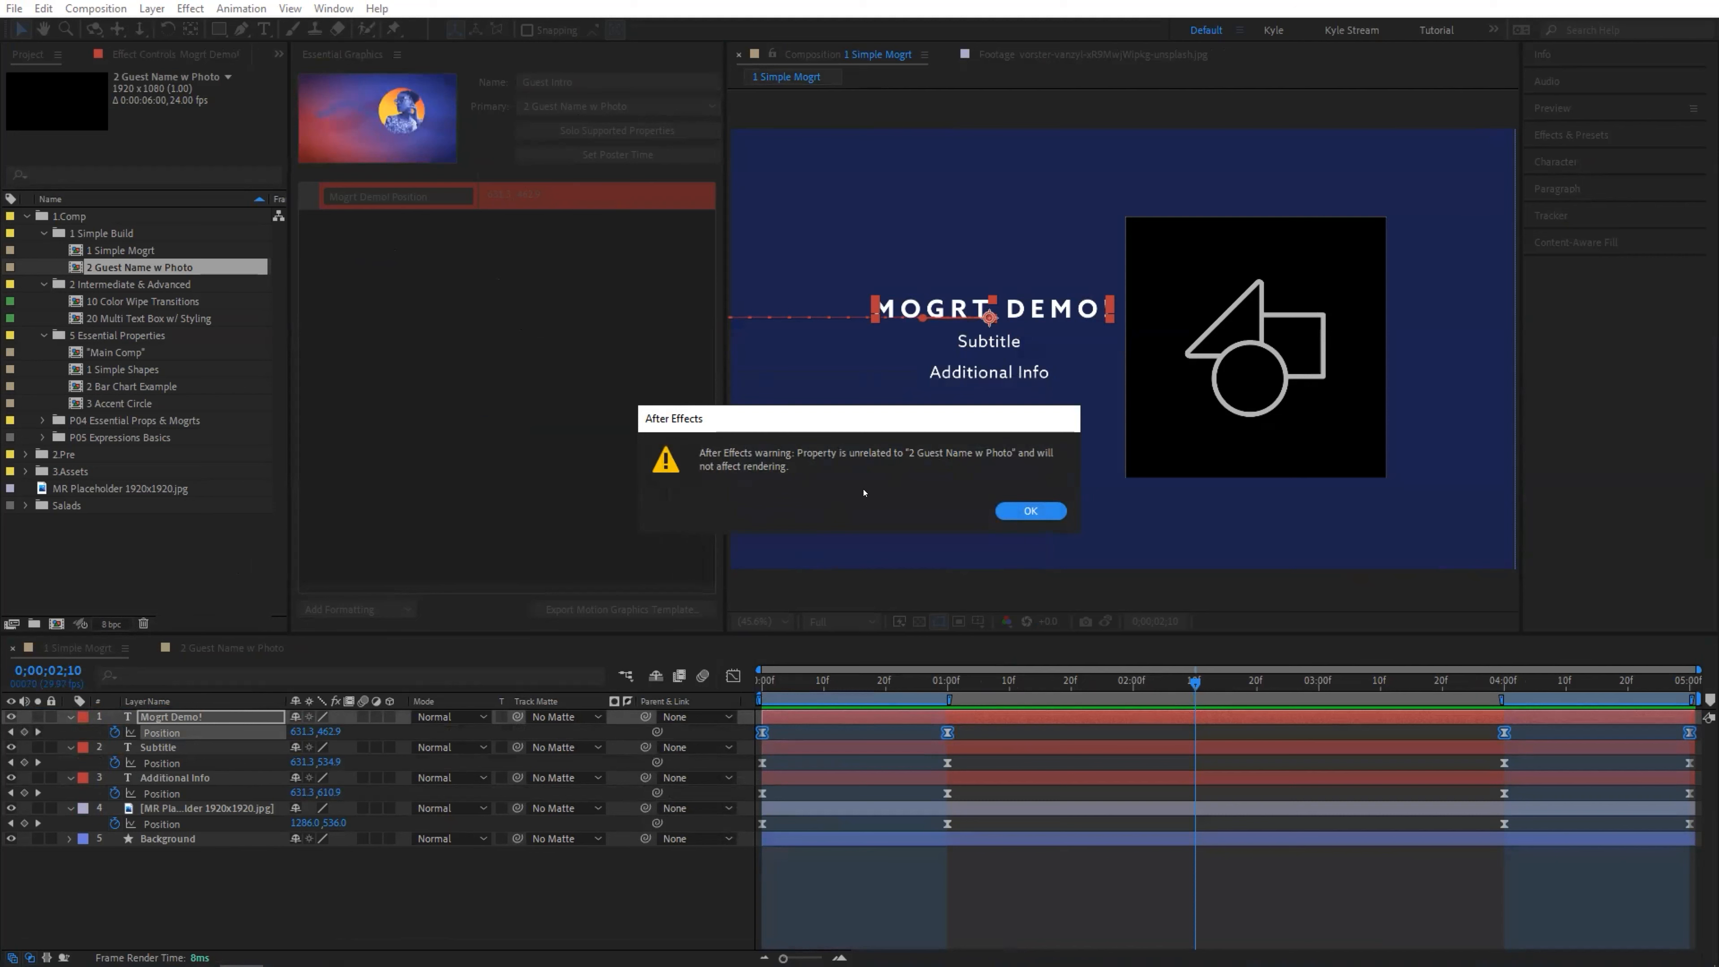
click(1032, 511)
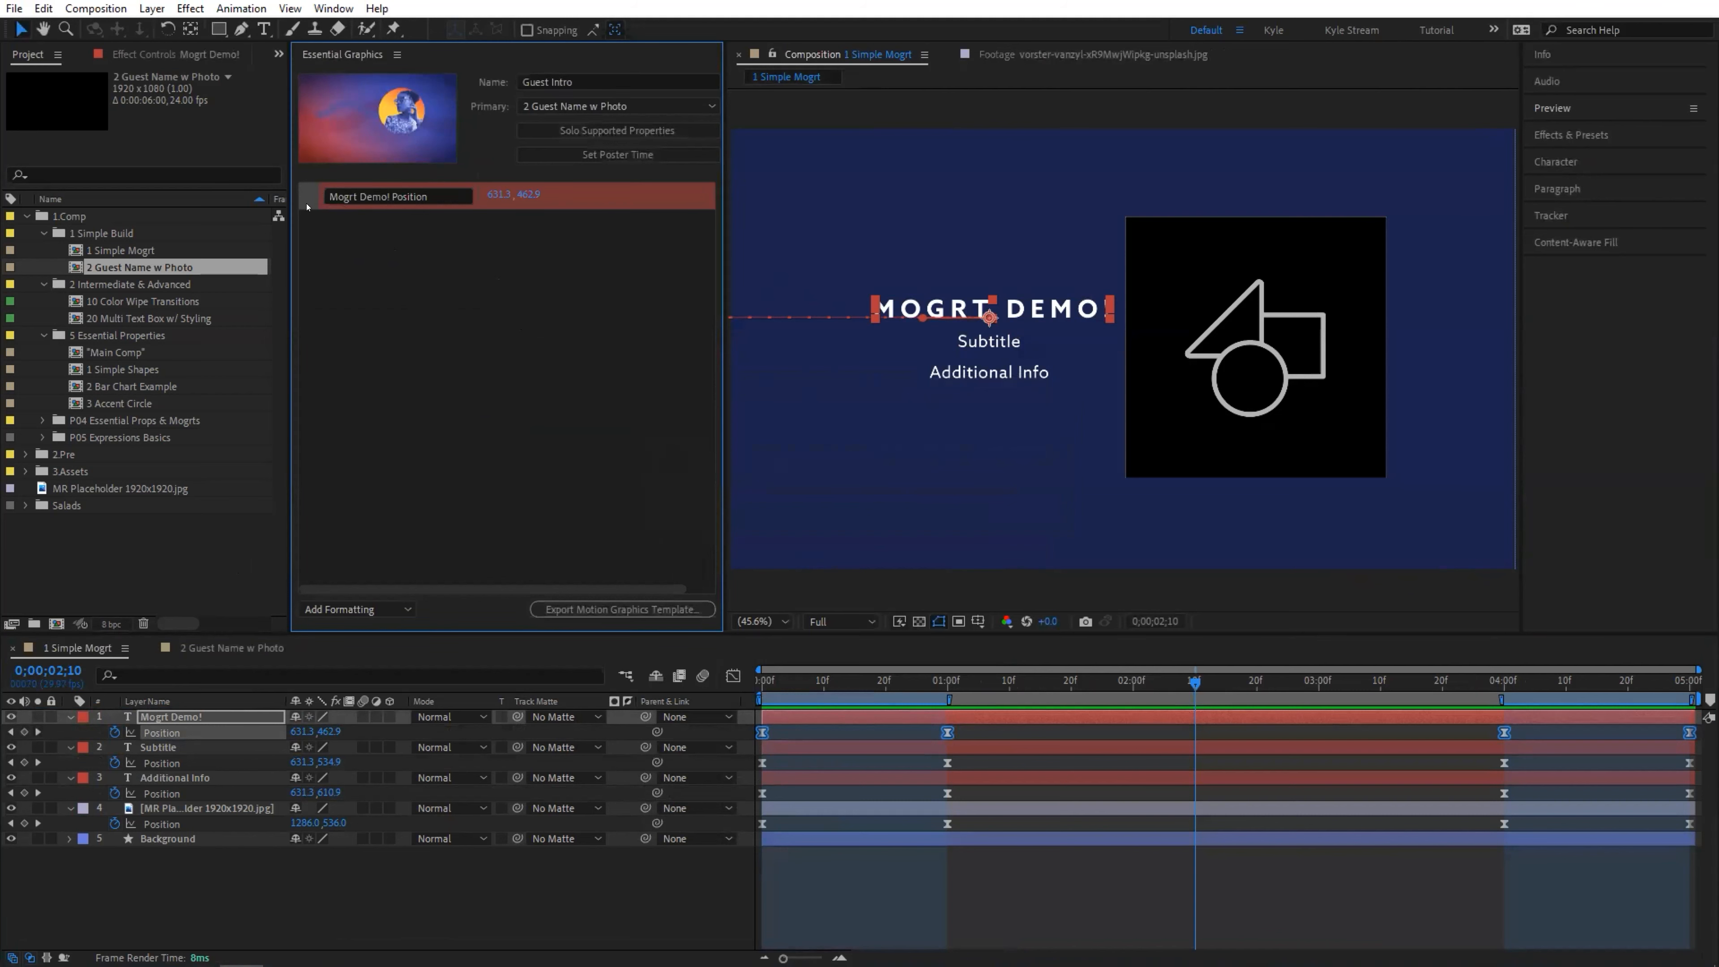
key(Delete)
Add the Source Text of the Guest Name layer in 2 Guest Name w Photo to the Guest Intro template
click(225, 647)
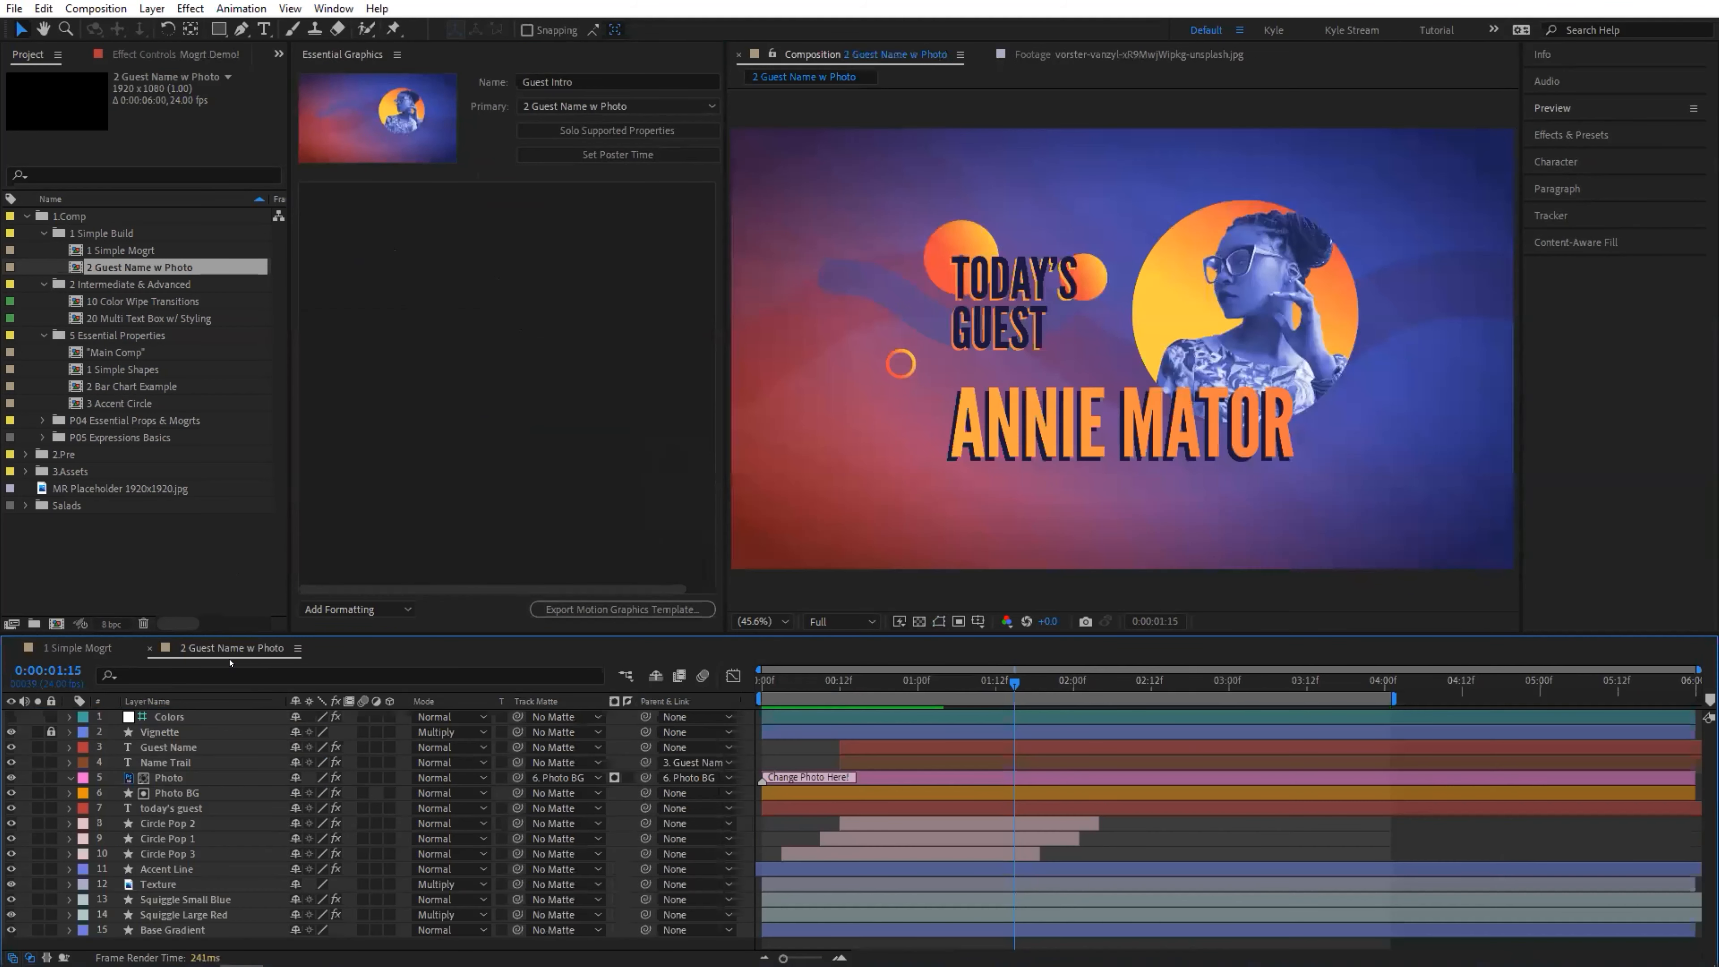
click(189, 747)
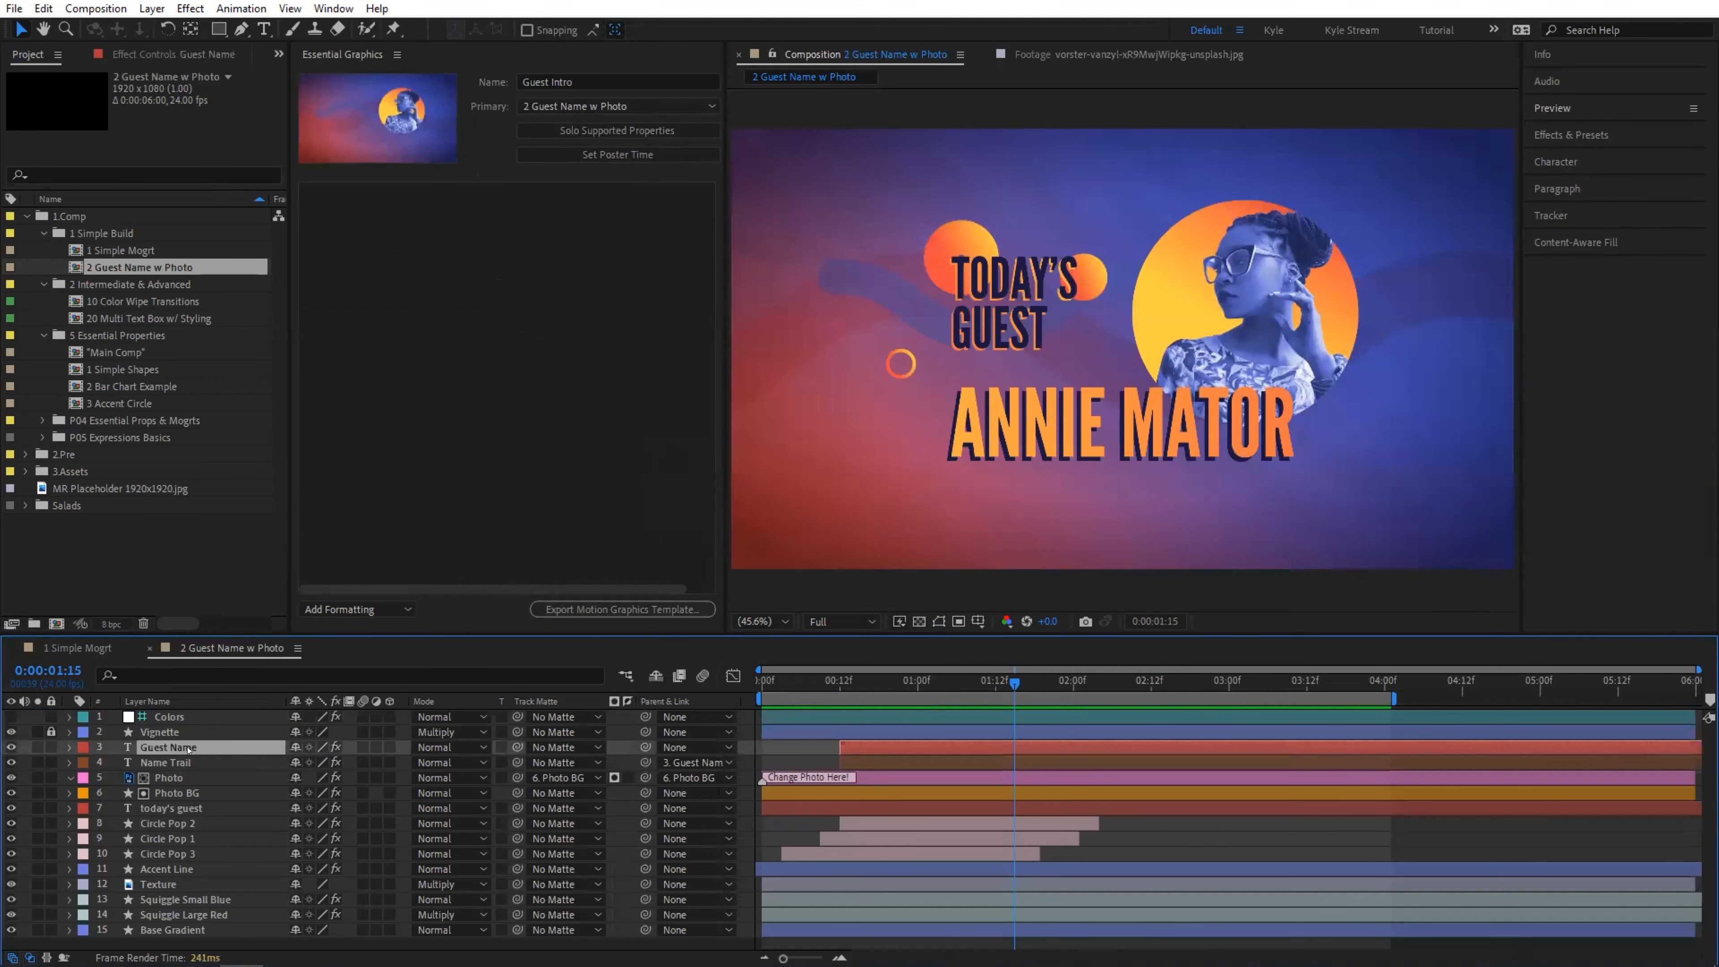
key(e)
key(e)
drag(152, 778, 606, 290)
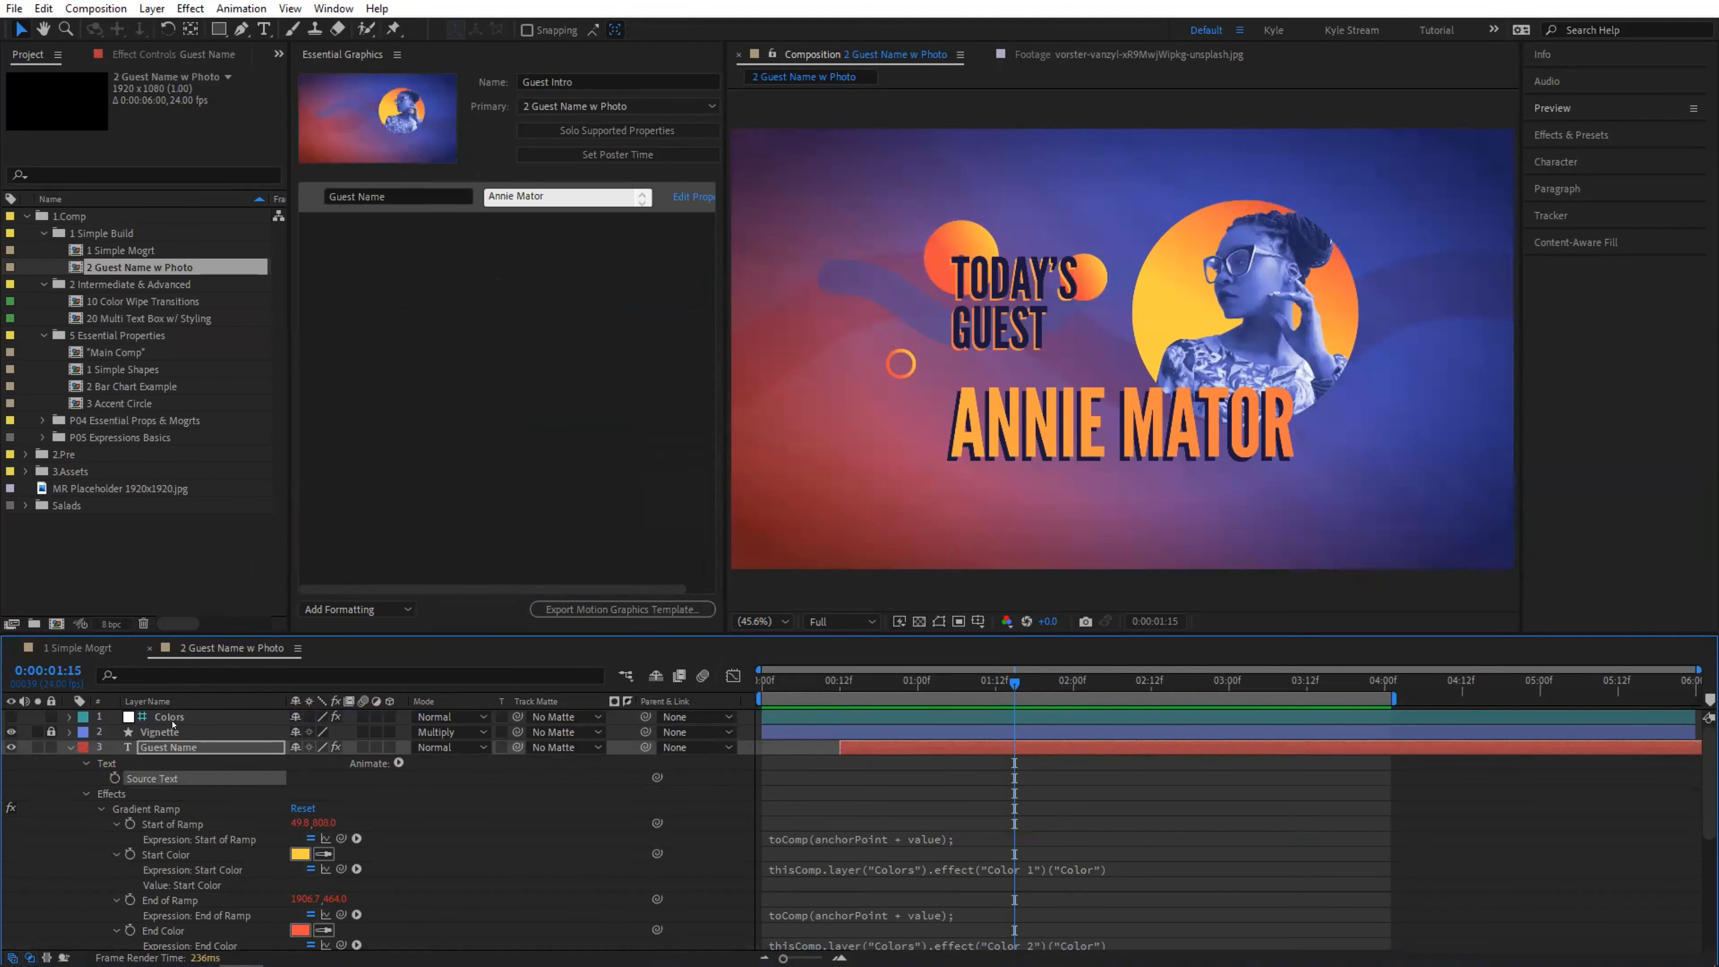
Examine the effects and expressions on all layers of 2 Guest Name w Photo in a maximized timeline
click(69, 747)
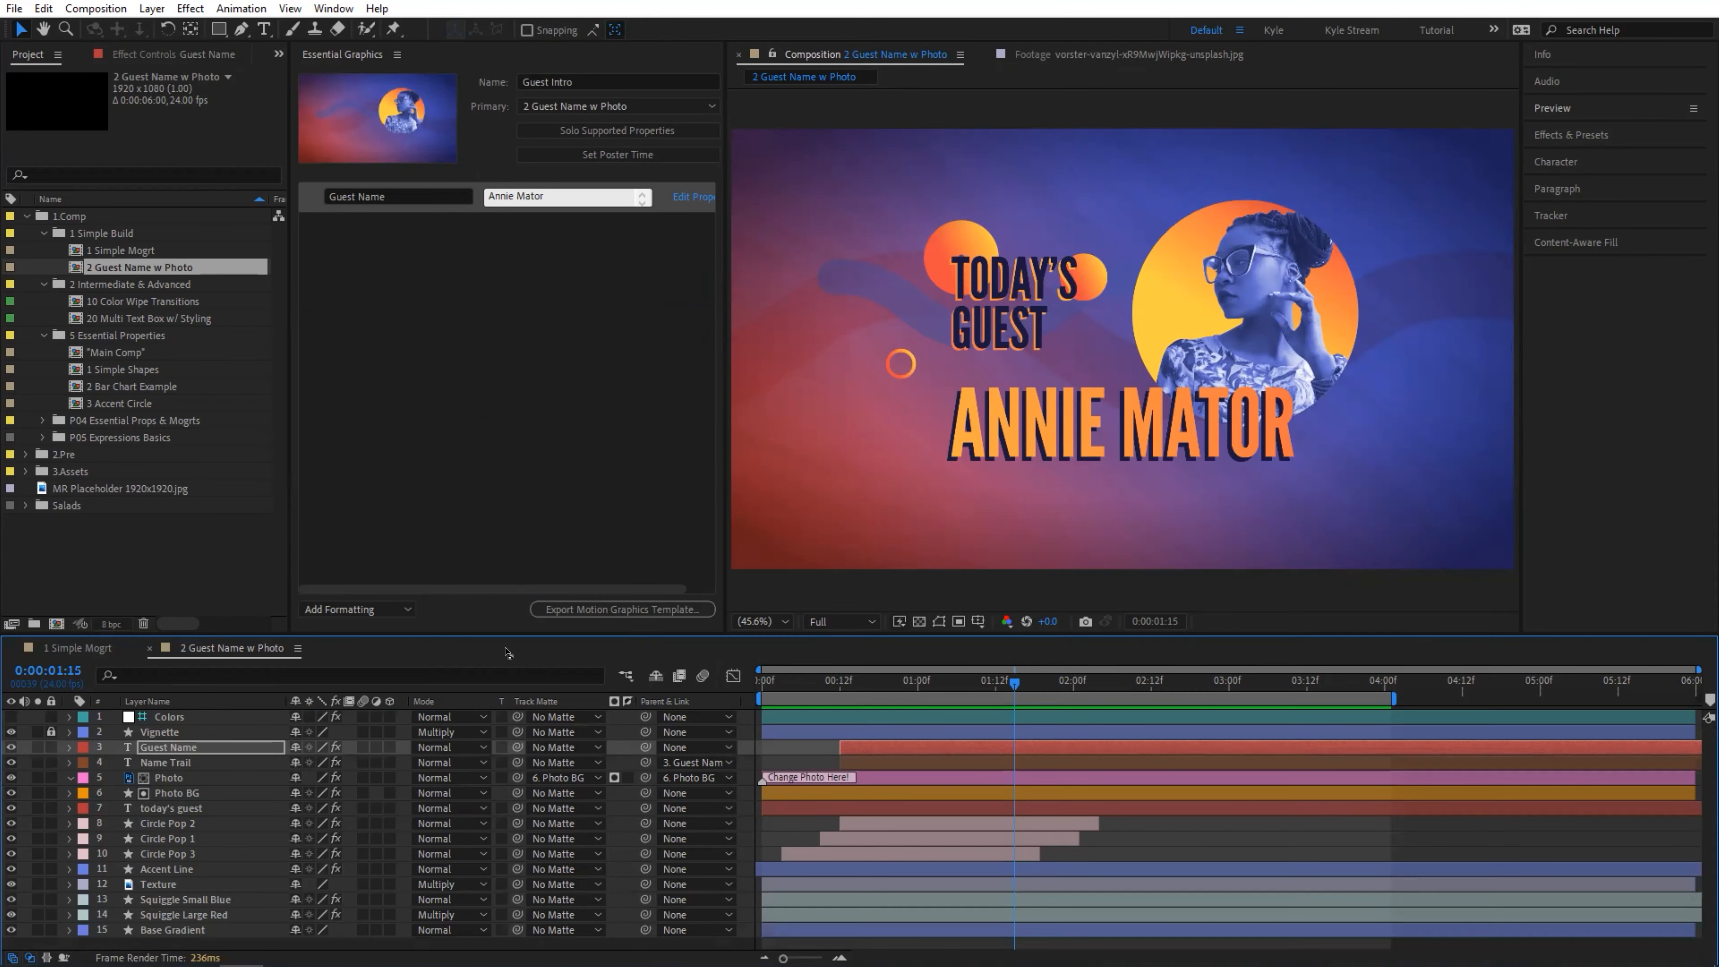
key(e)
key(e)
scroll(492, 806, down, 2)
key(grave)
key(e)
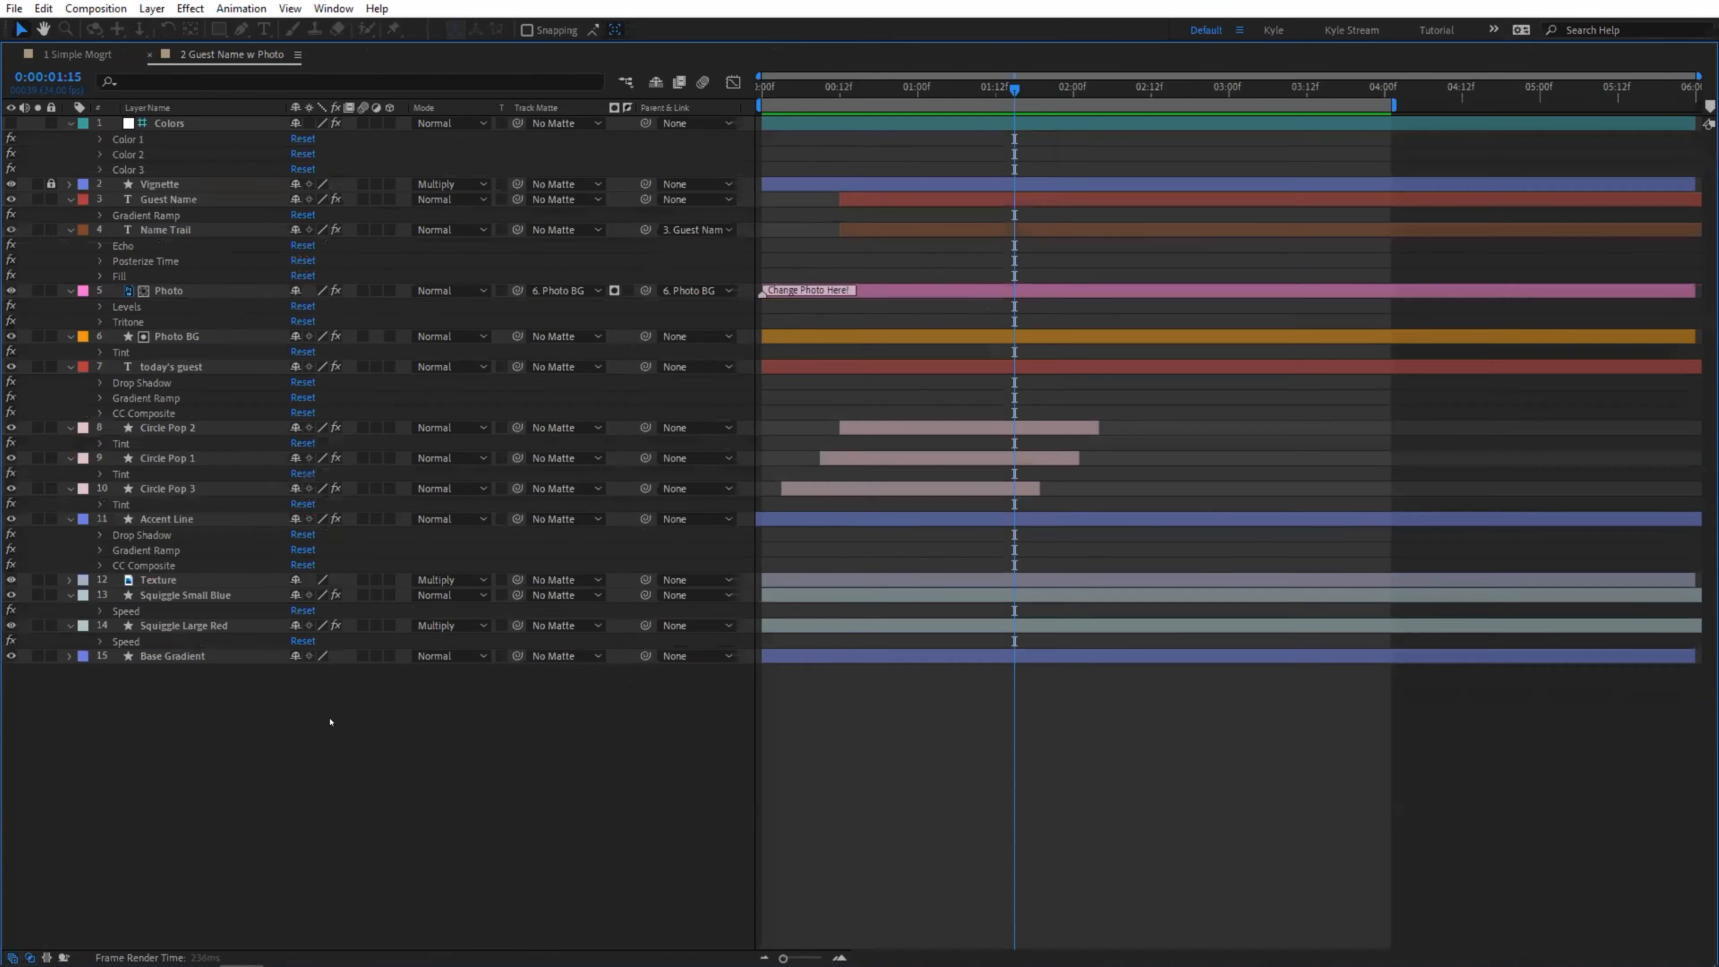
key(e)
key(e)
scroll(338, 704, down, 15)
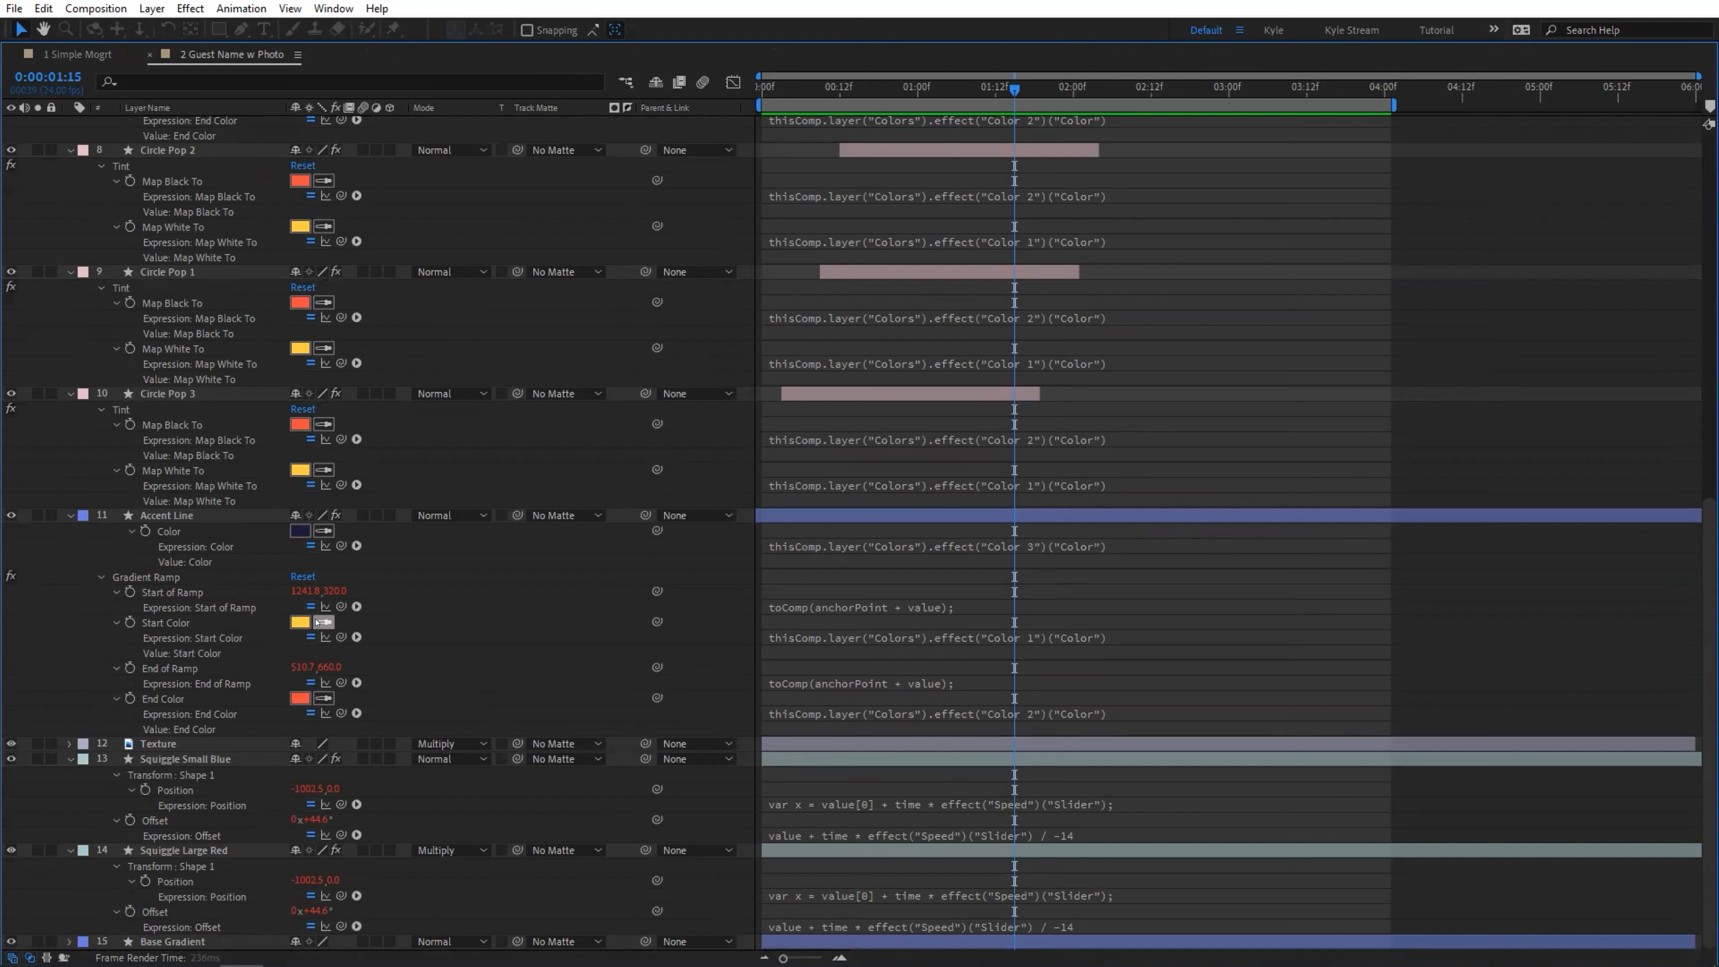
Collapse the properties of all layers, select the Colors layer and restore the timeline to its normal size
key(ctrl+a)
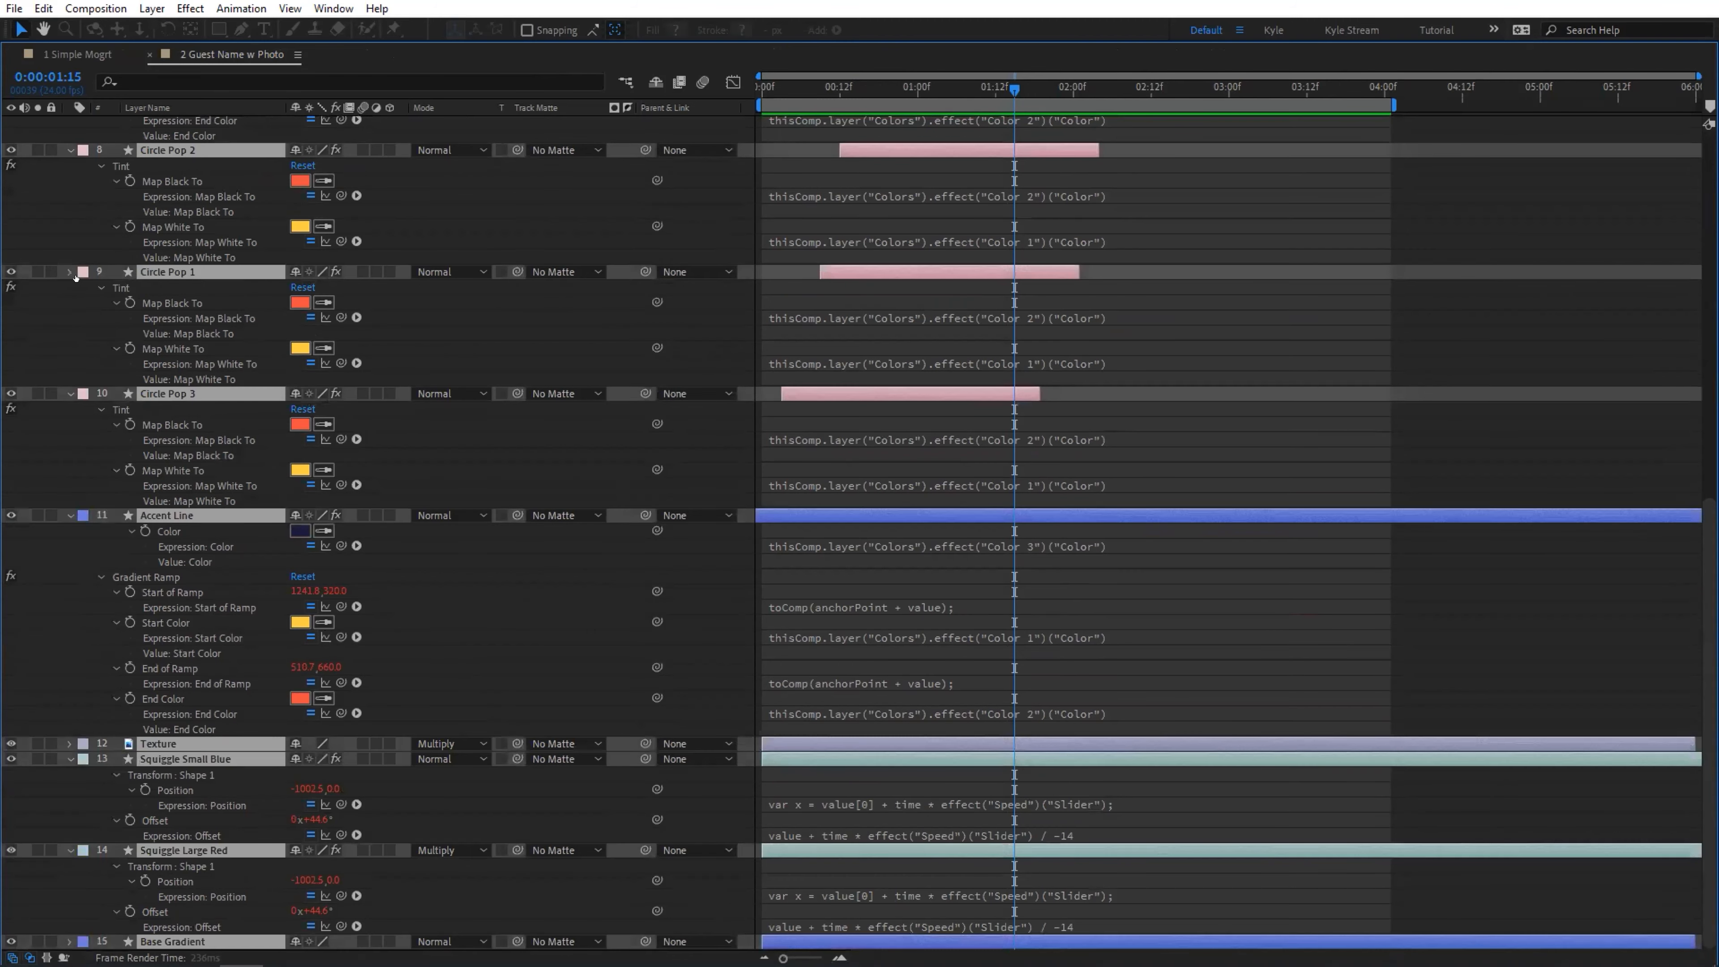
click(71, 275)
click(163, 423)
click(189, 124)
key(grave)
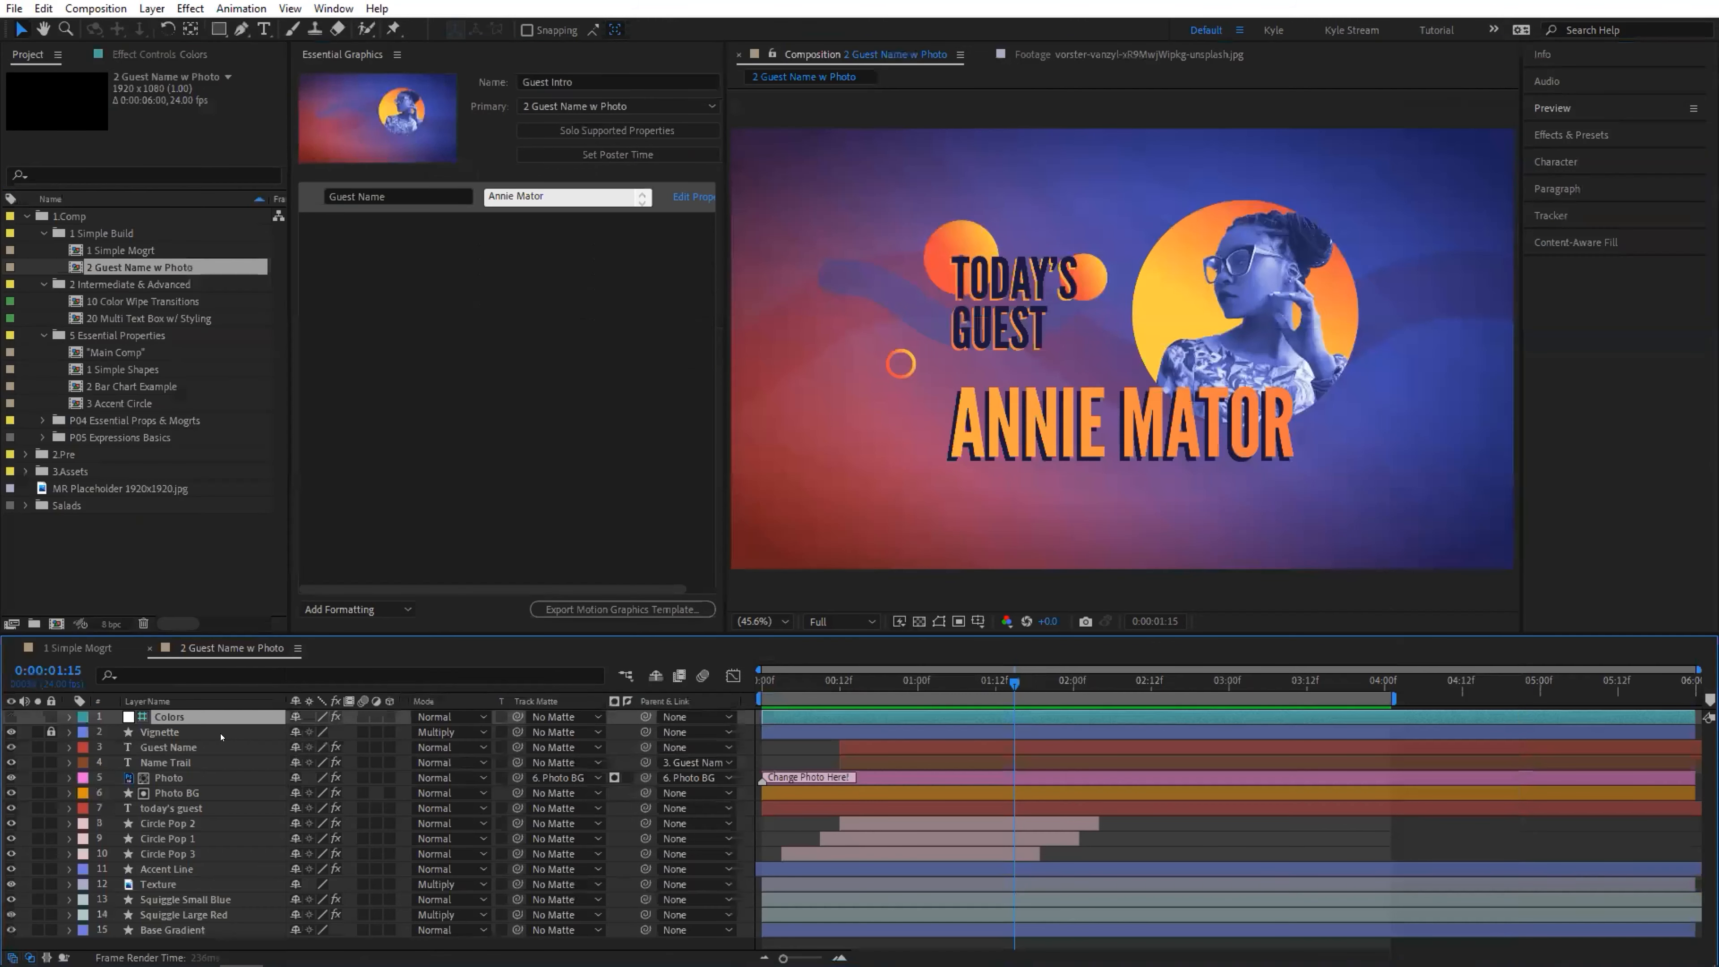
Expand the Color 1, Color 2 and Color 3 effects on the Colors layer and add their Color properties to the Guest Intro template
click(67, 718)
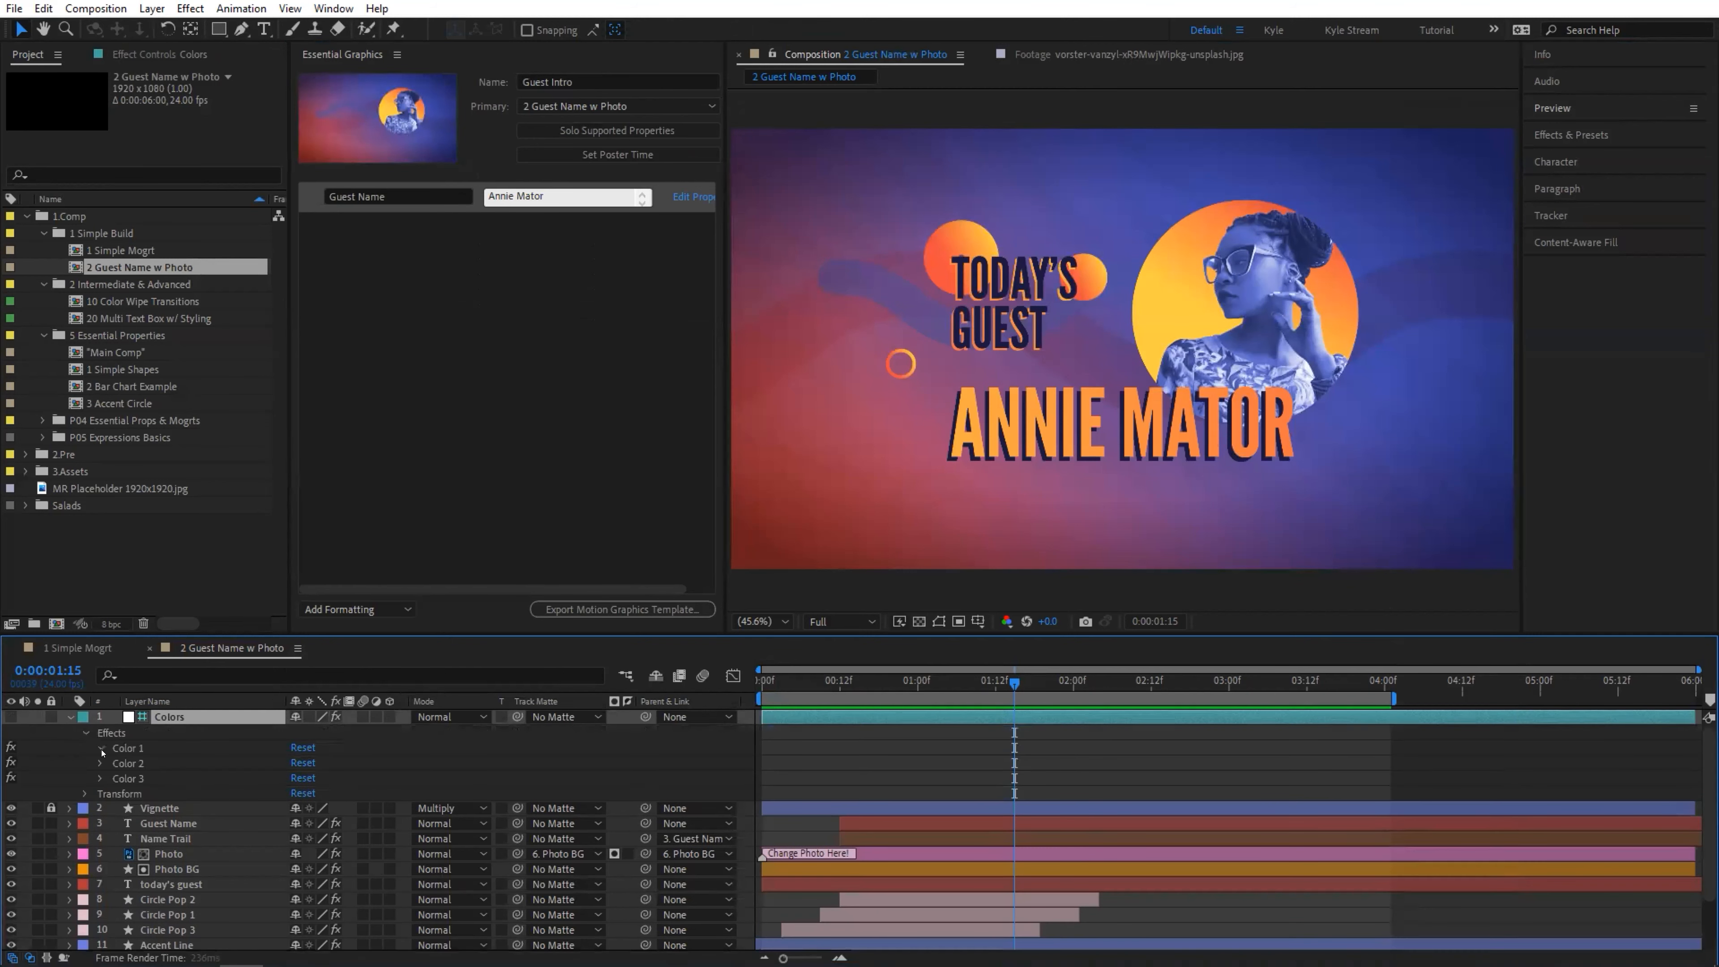
click(101, 748)
click(101, 793)
click(102, 840)
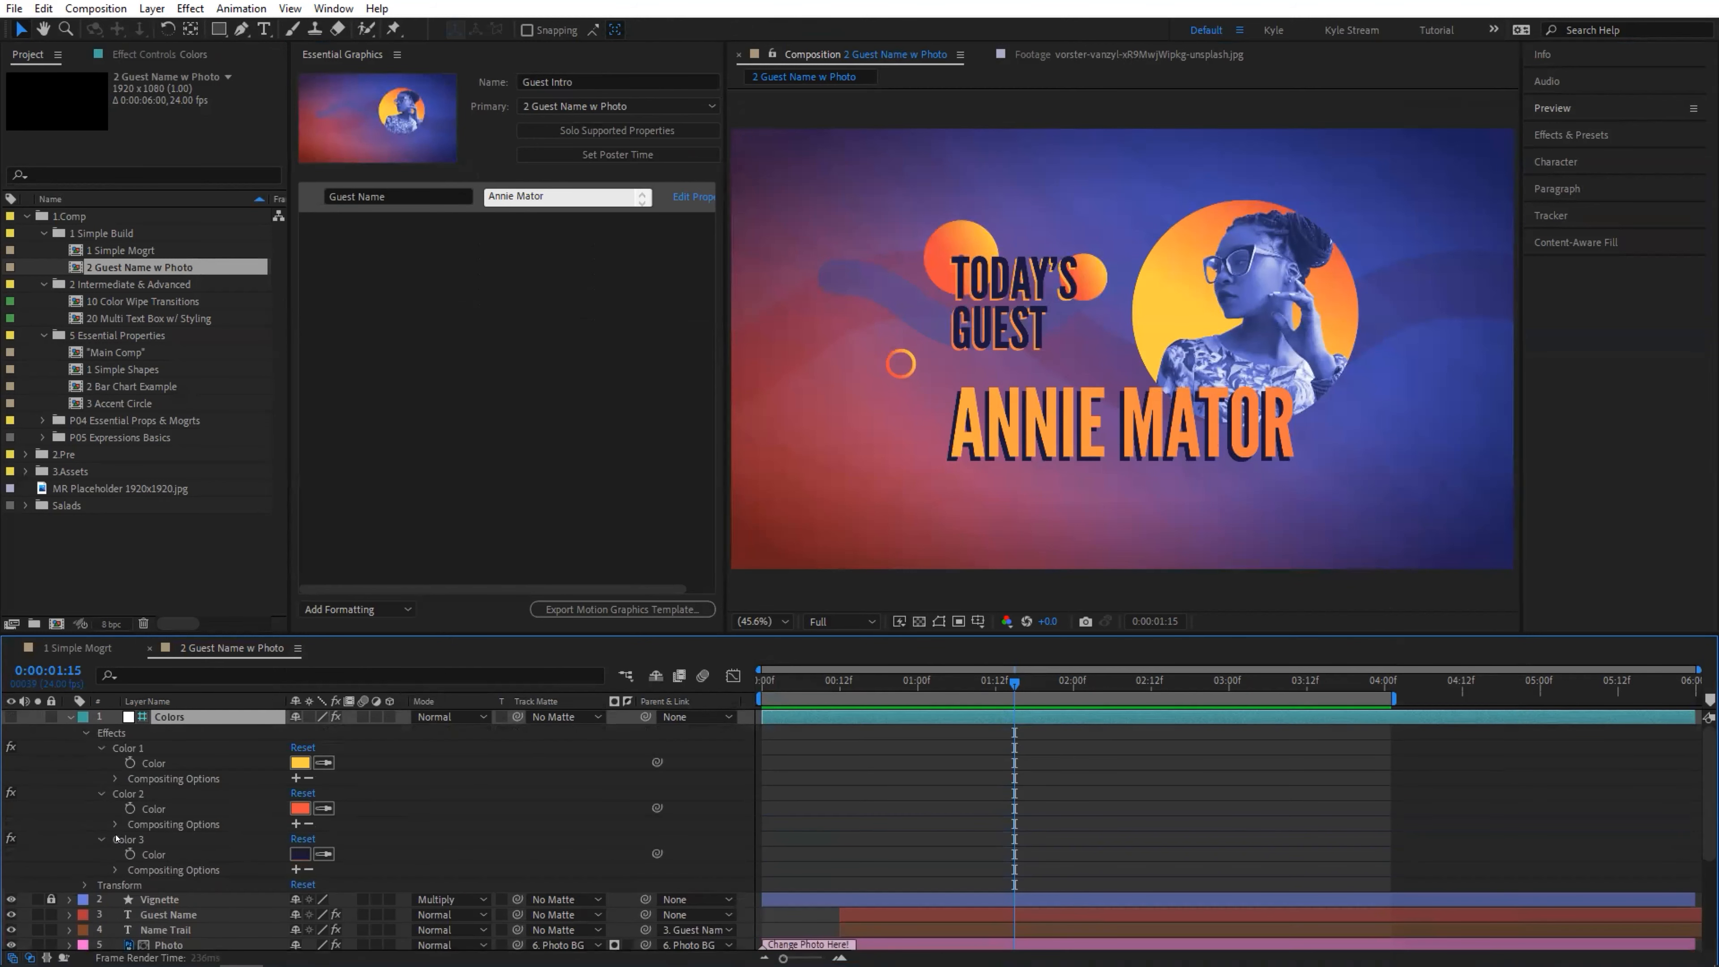
drag(173, 764, 434, 379)
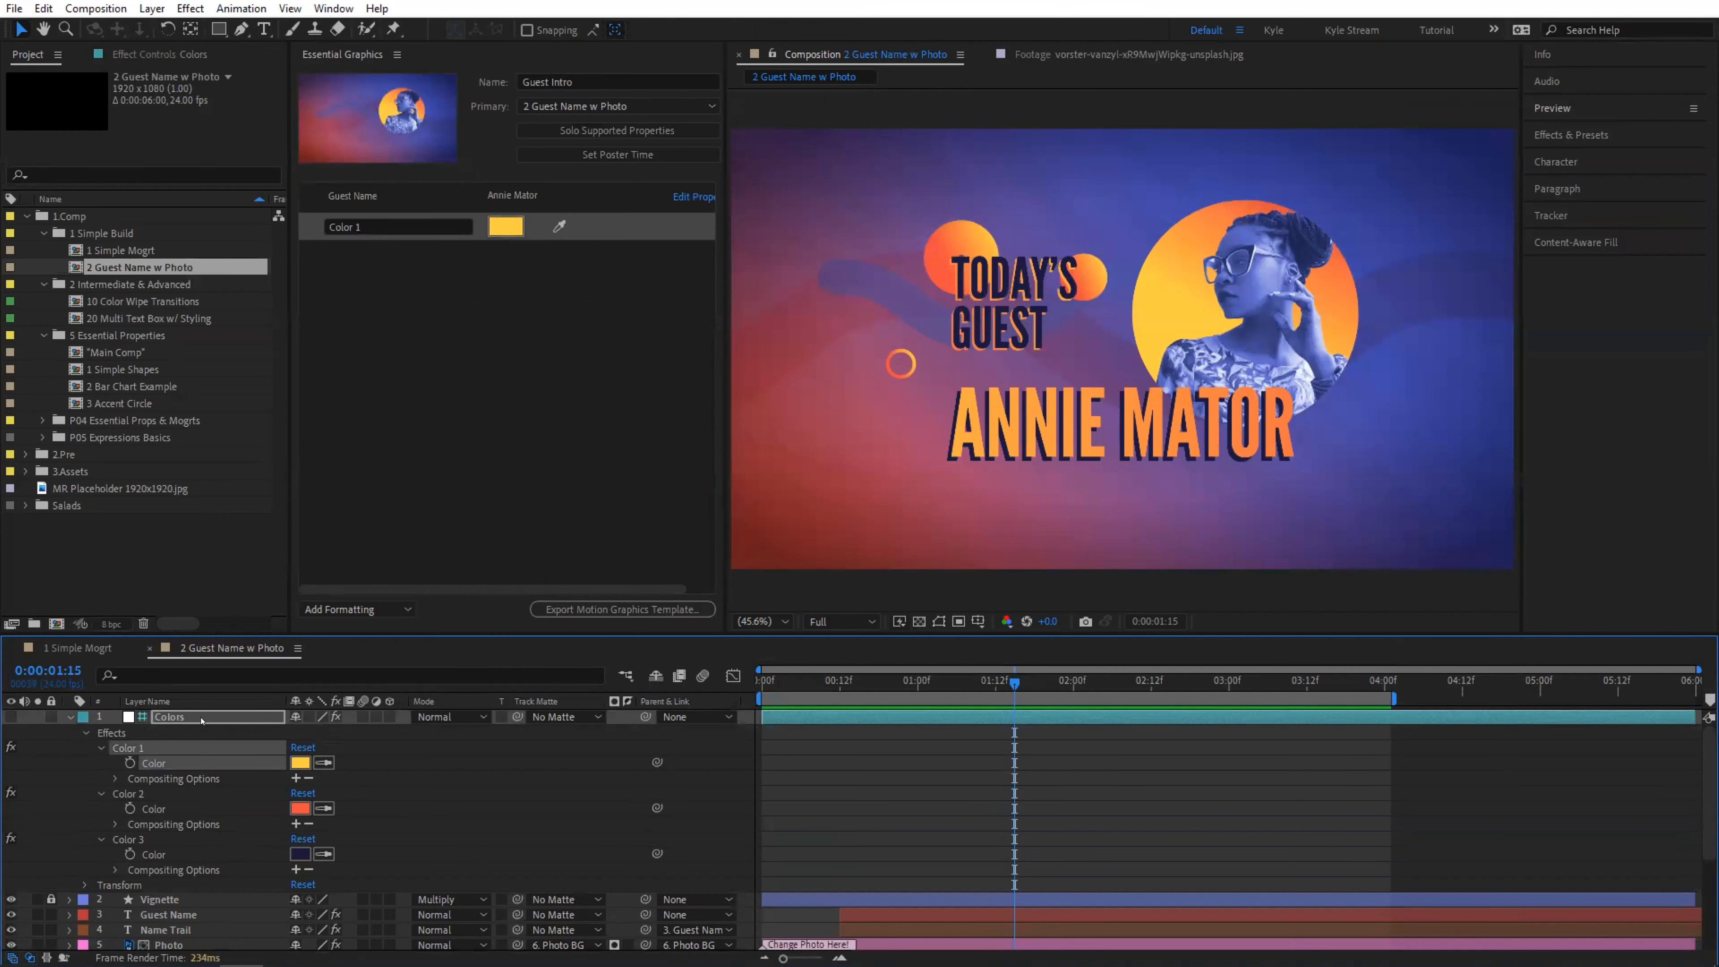
drag(161, 808, 369, 325)
drag(151, 854, 361, 338)
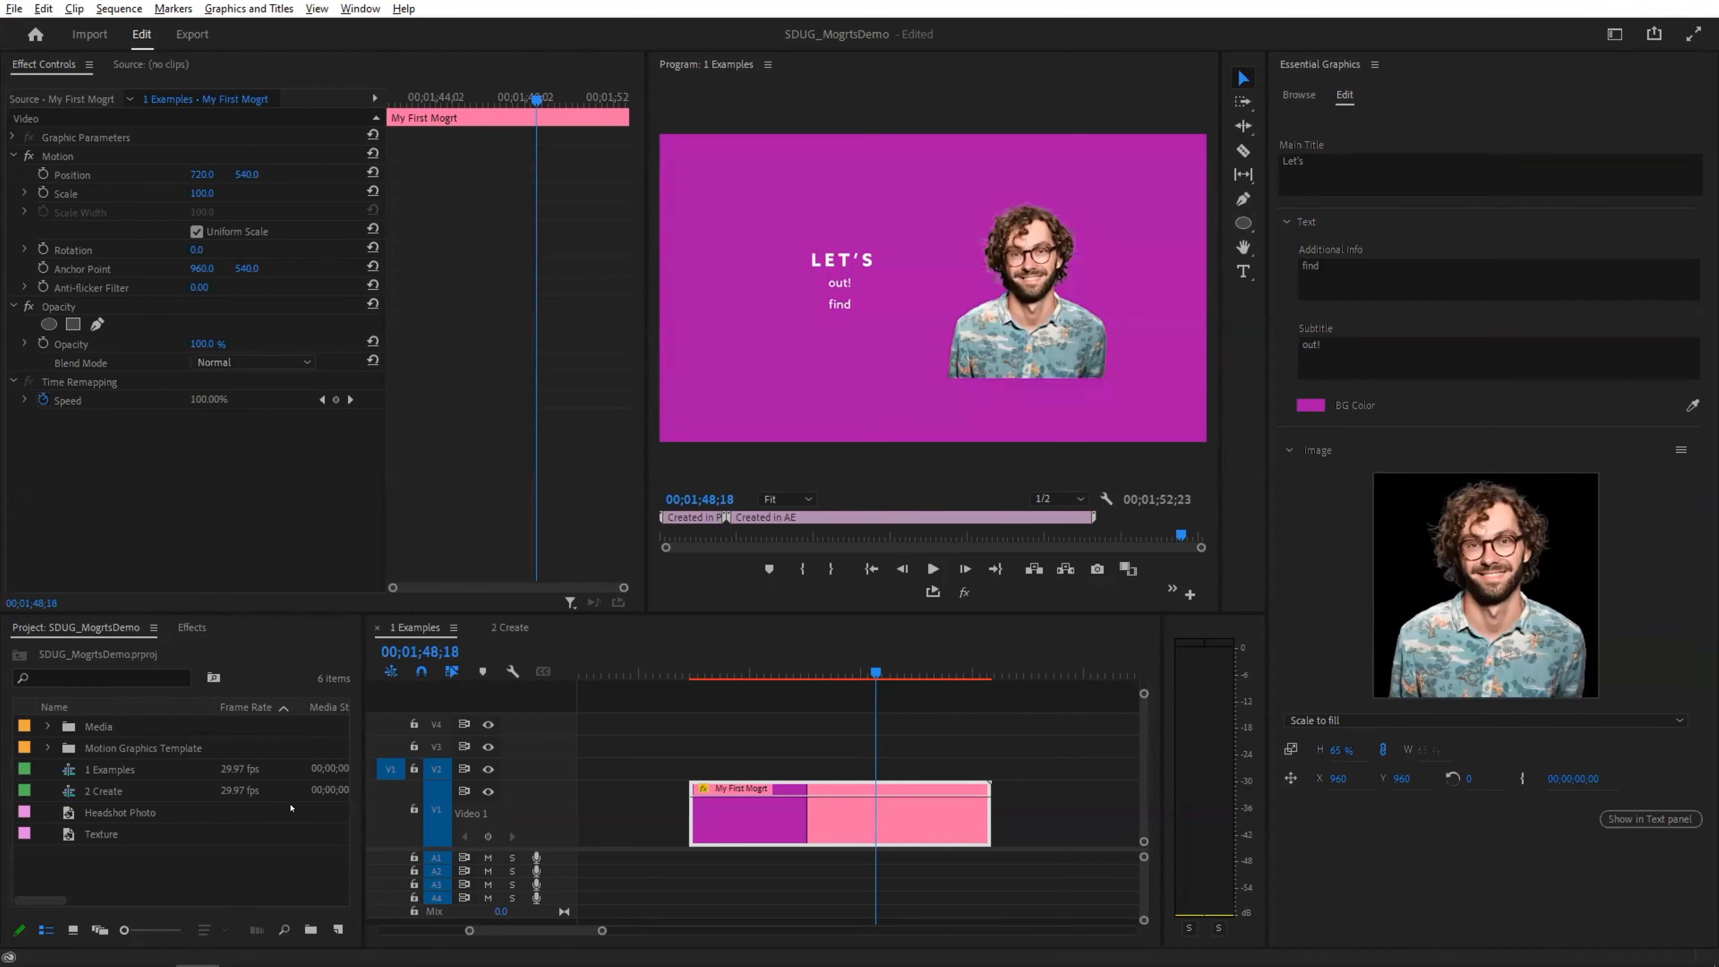
Launch Adobe After Effects 2023 from the system search
key(super)
text(after)
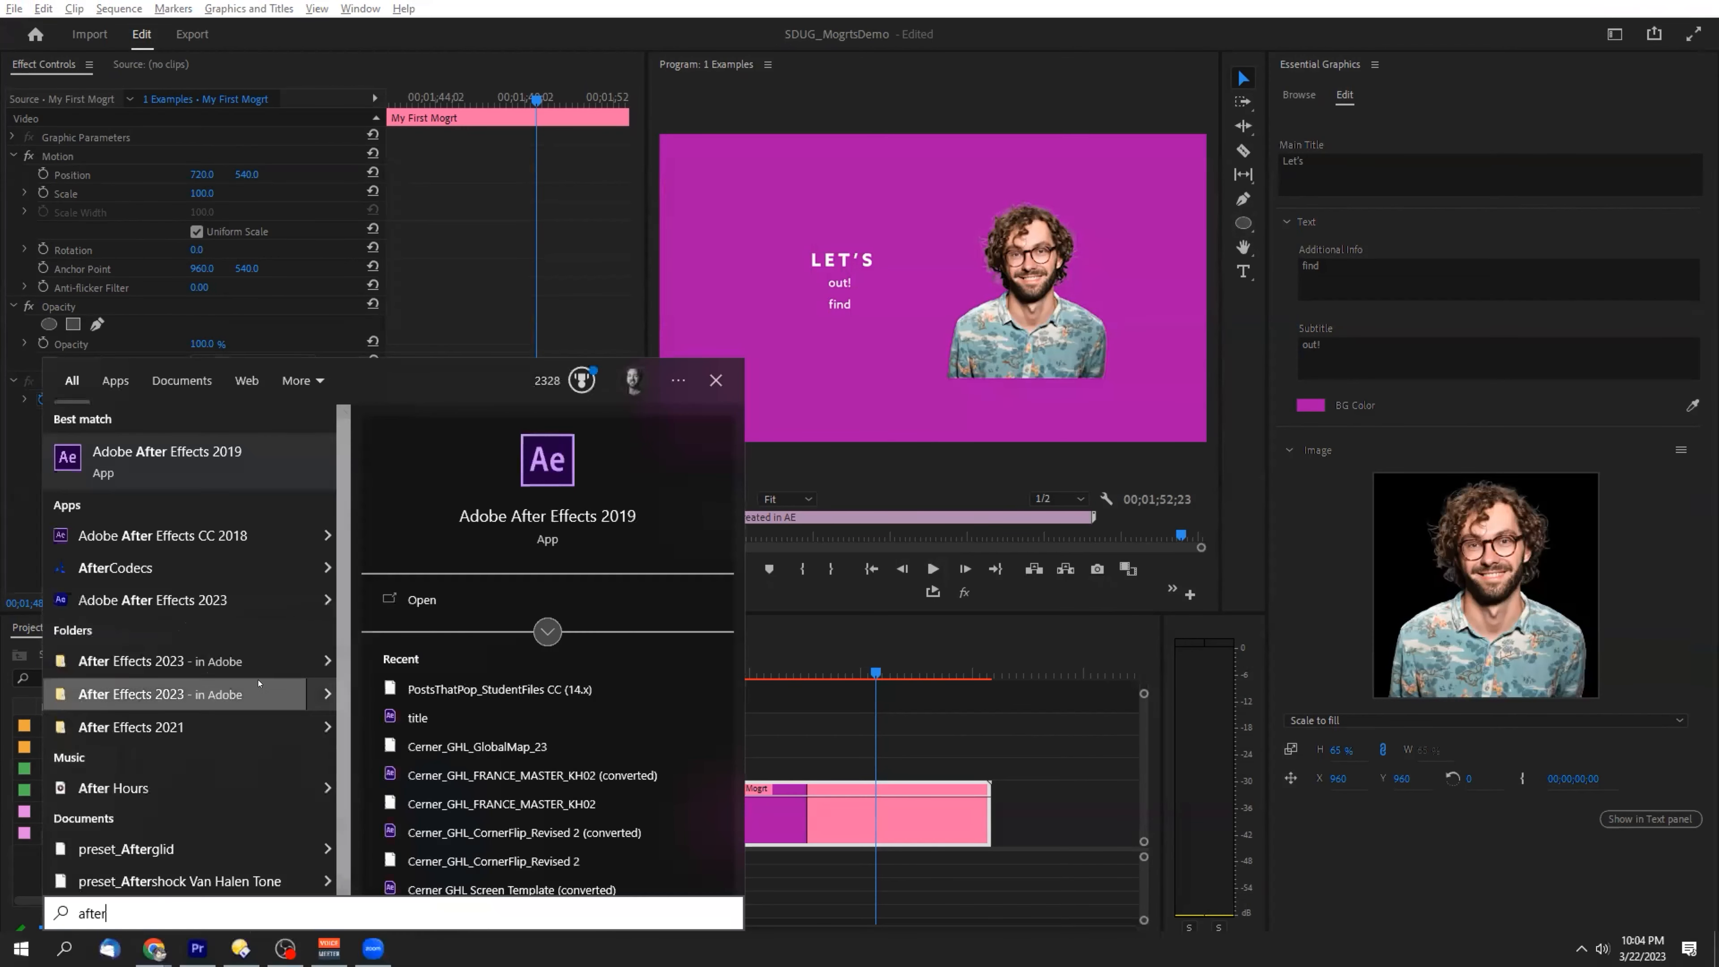
click(190, 598)
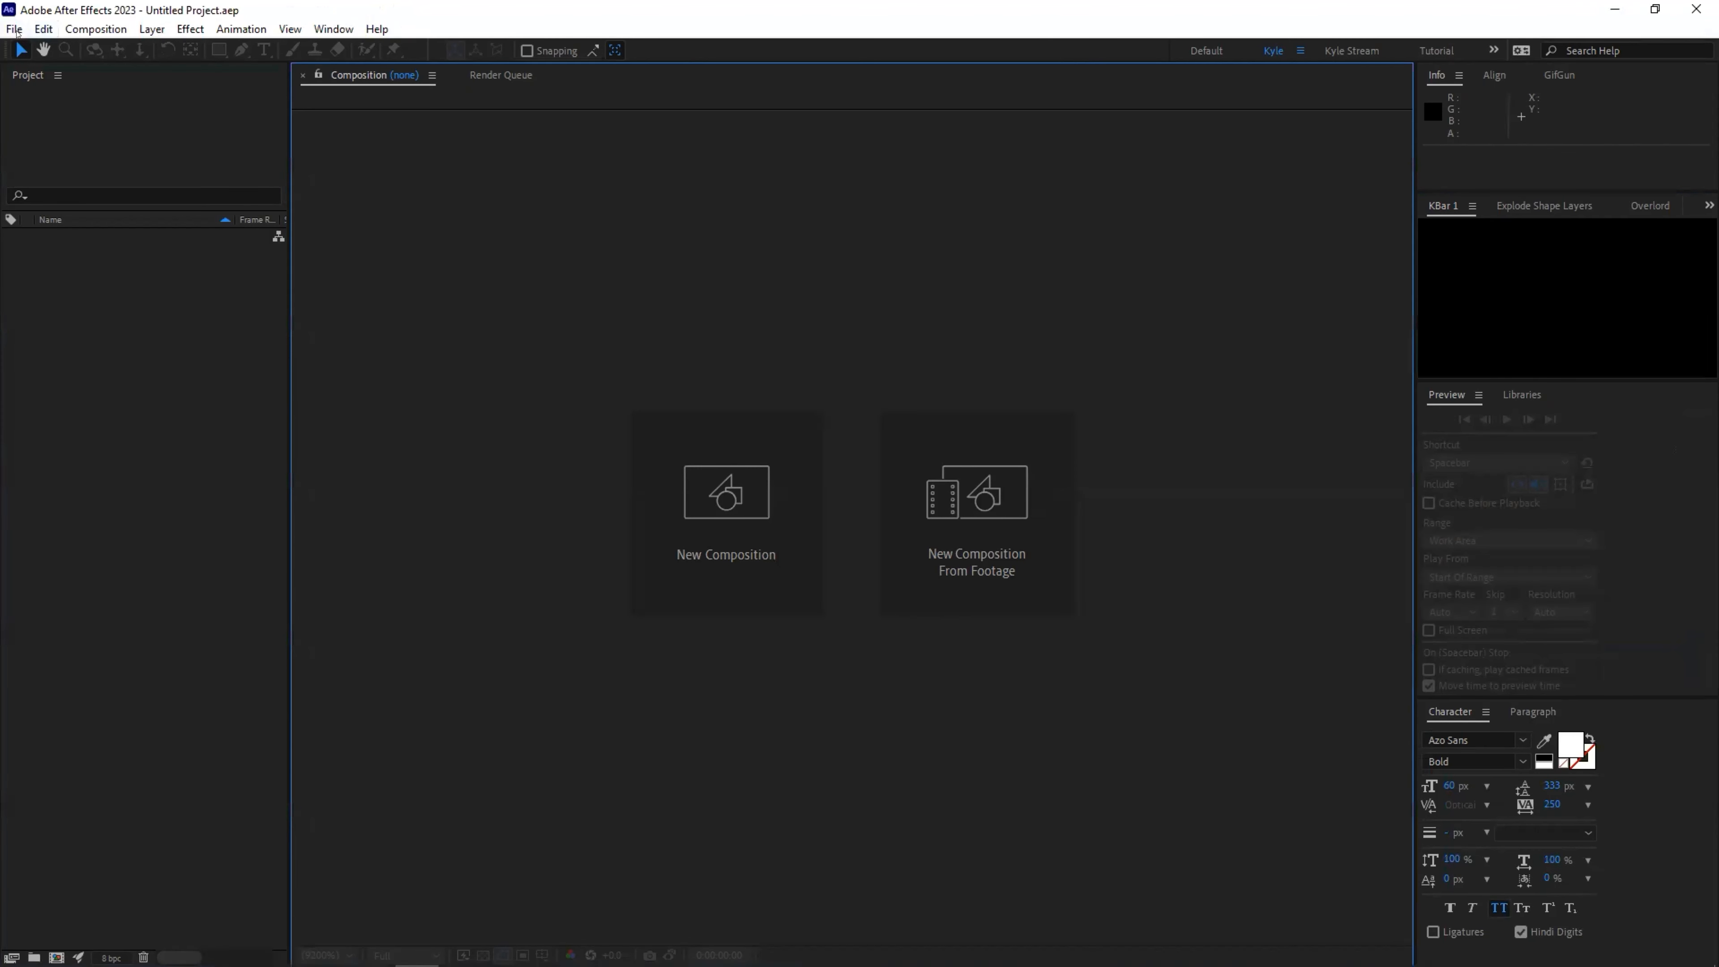
Open the recent project SDUG_MogrtDemo.aep
click(14, 31)
click(73, 109)
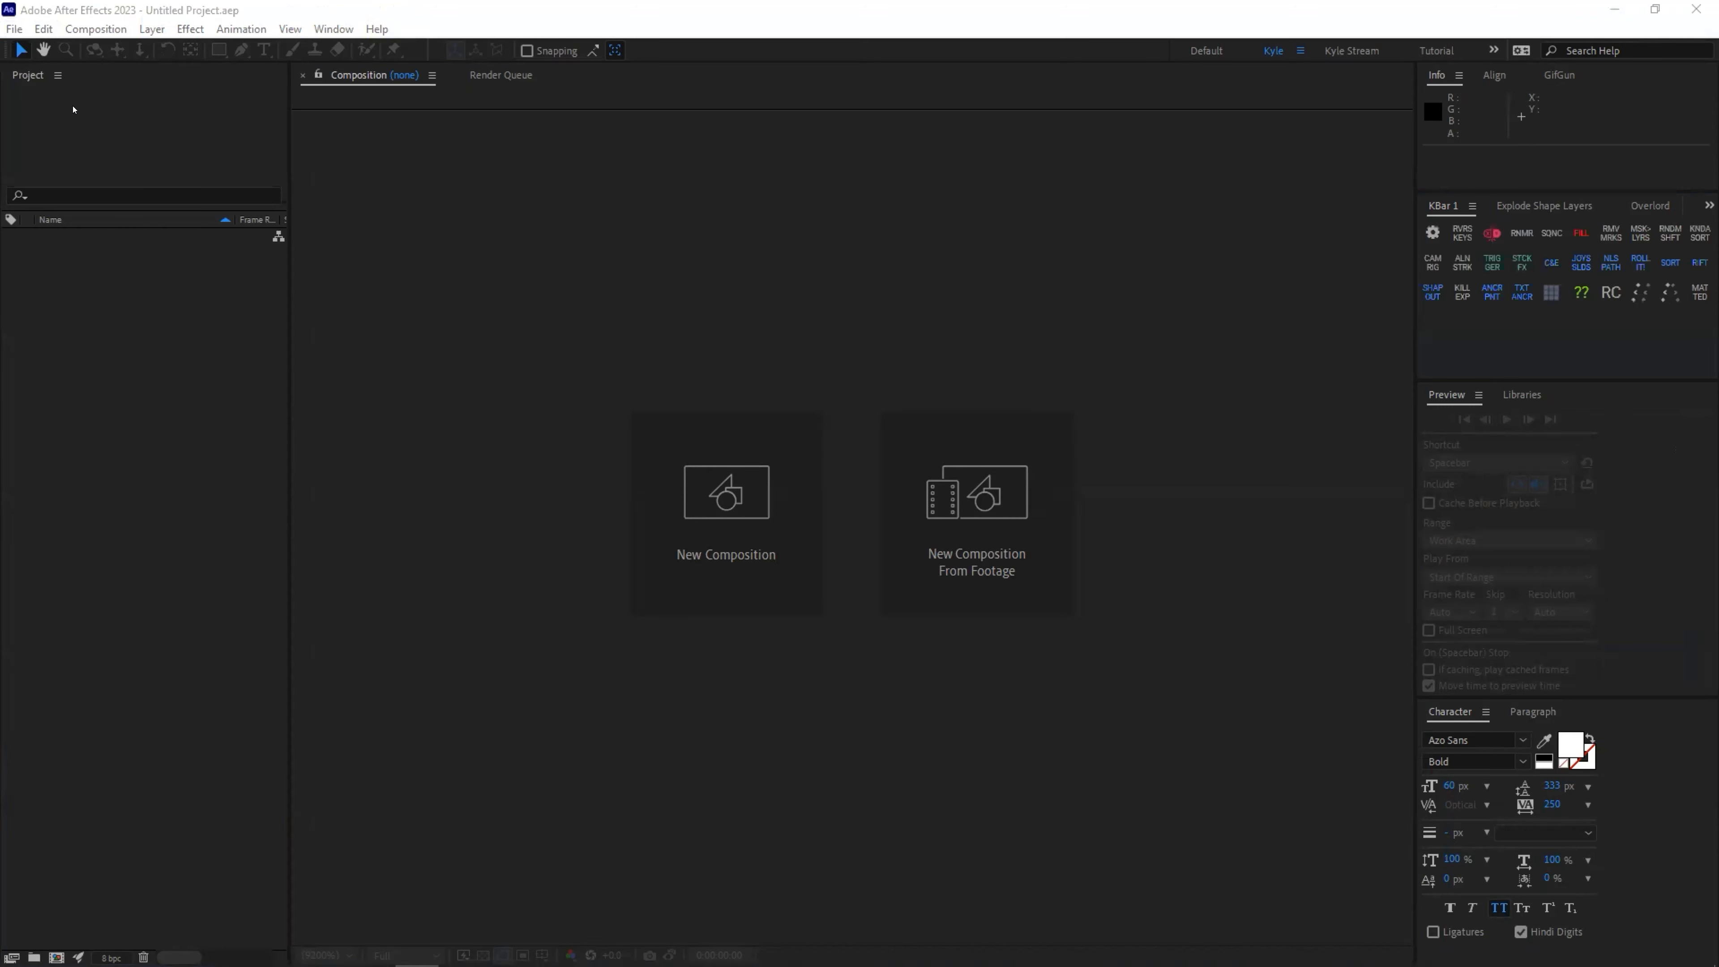
click(14, 29)
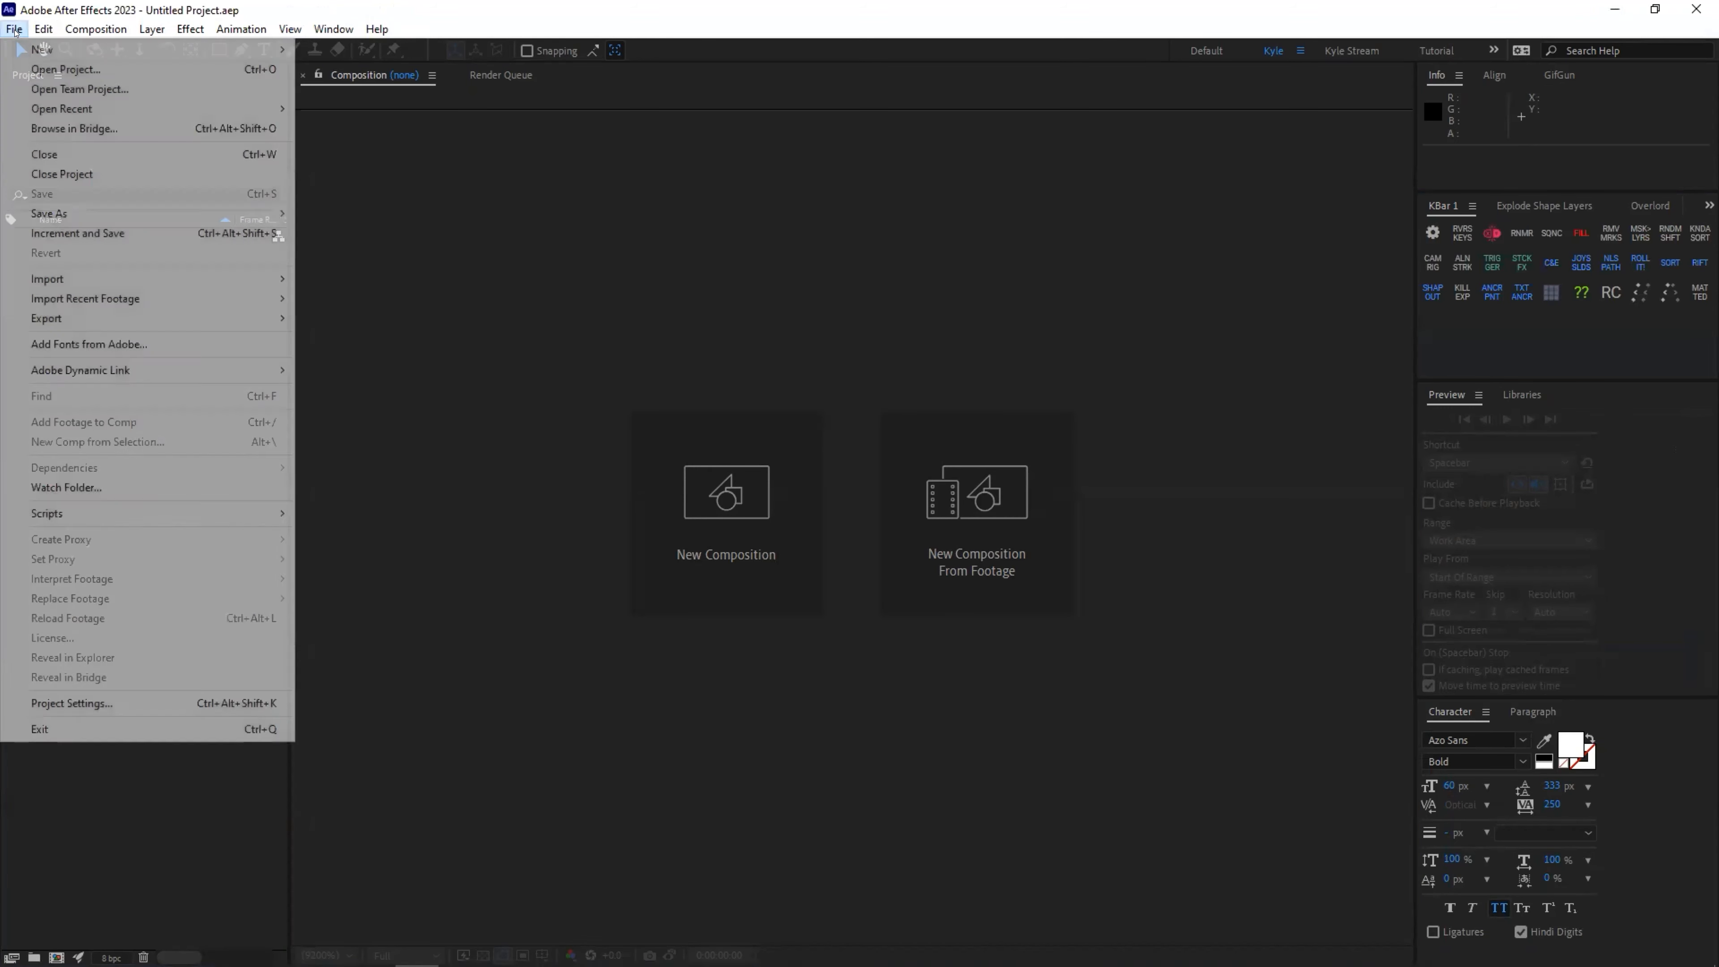
mouse_move(136, 108)
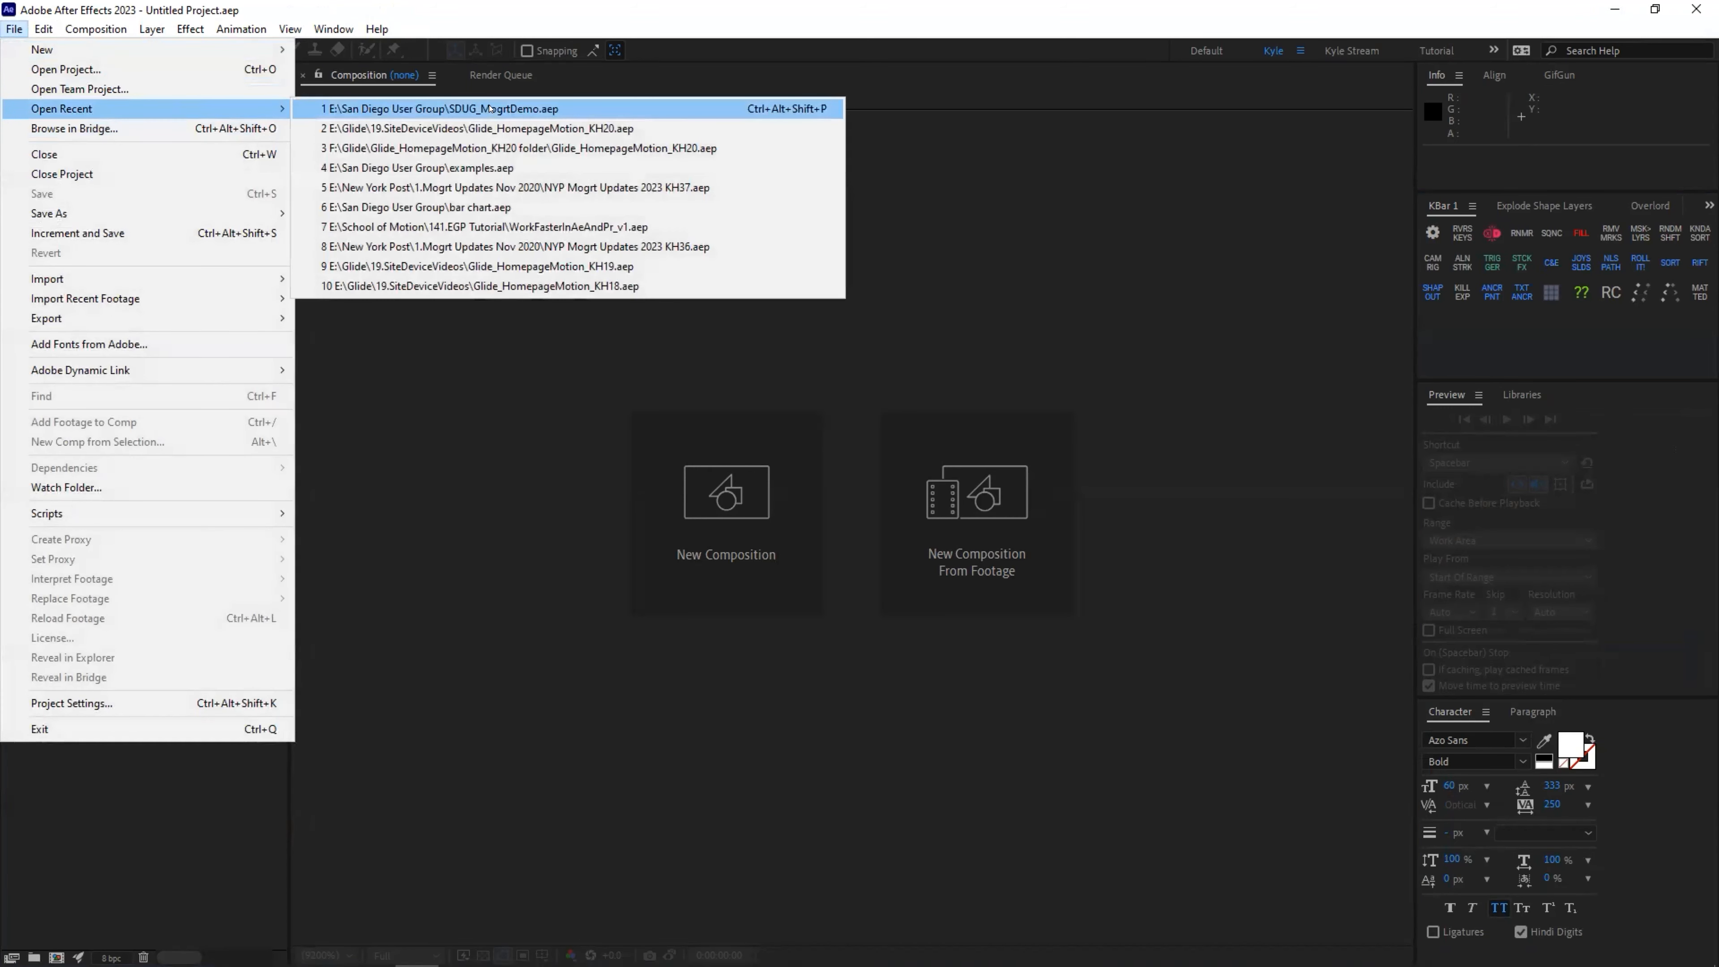
click(490, 108)
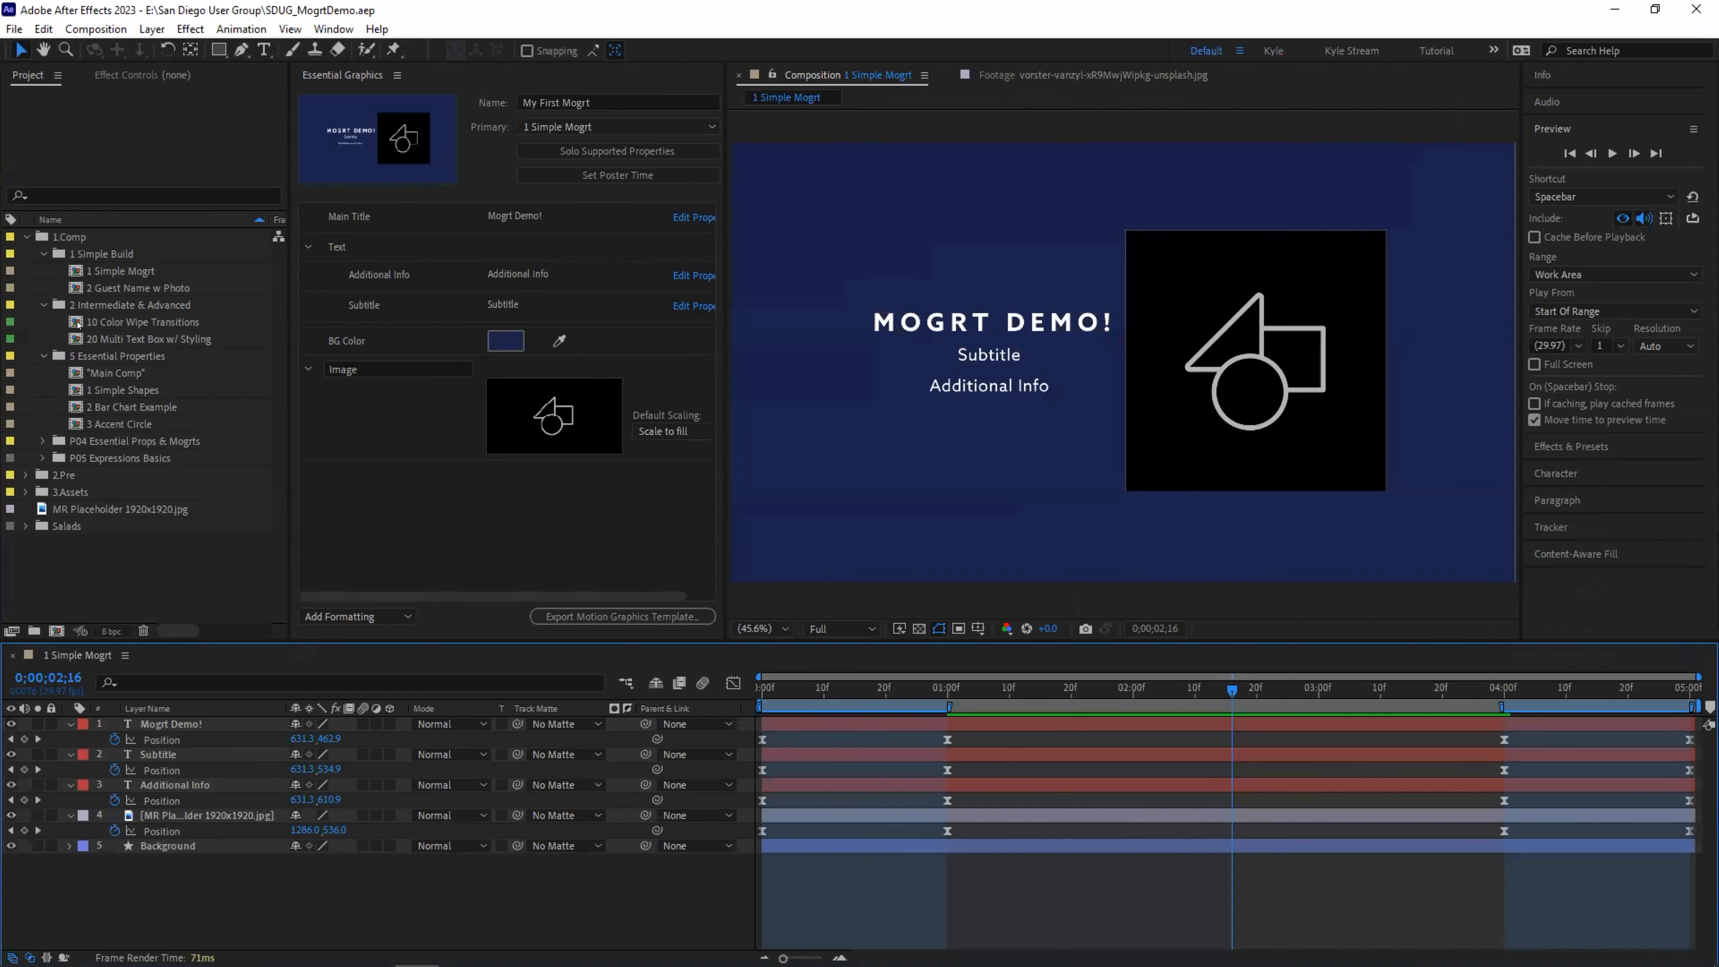
Open the 2 Guest Name w Photo composition, reveal the effects on its Colors layer and load the composition into Essential Graphics
double_click(121, 288)
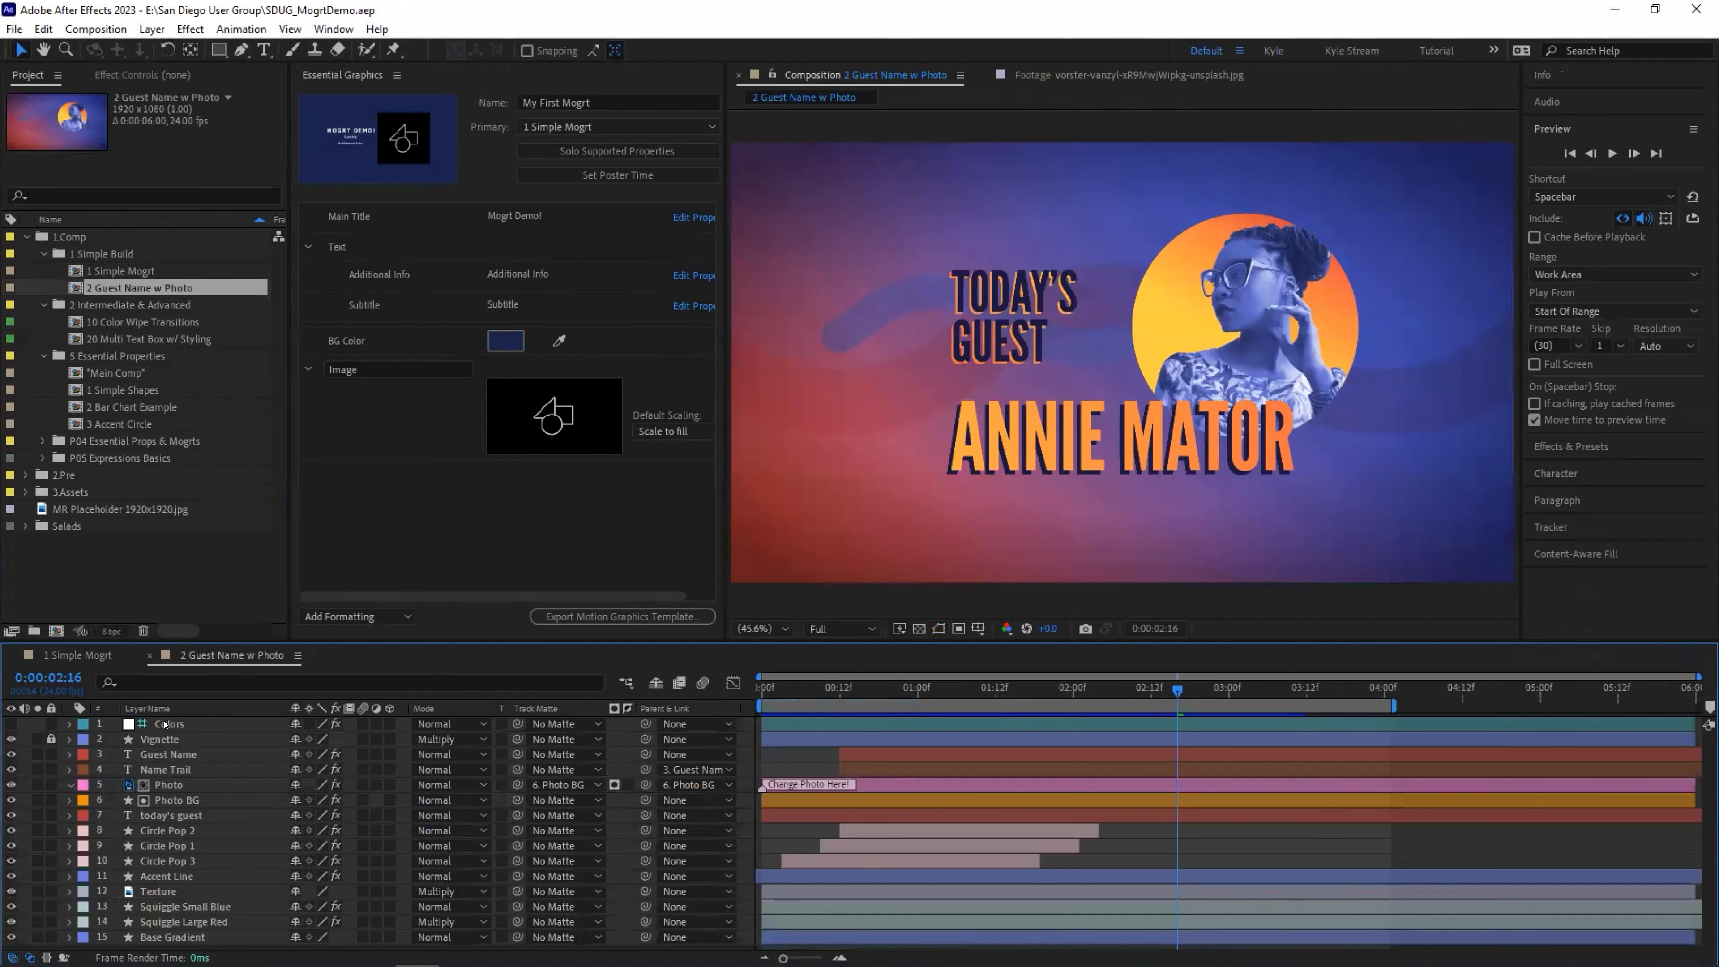
click(169, 724)
key(e)
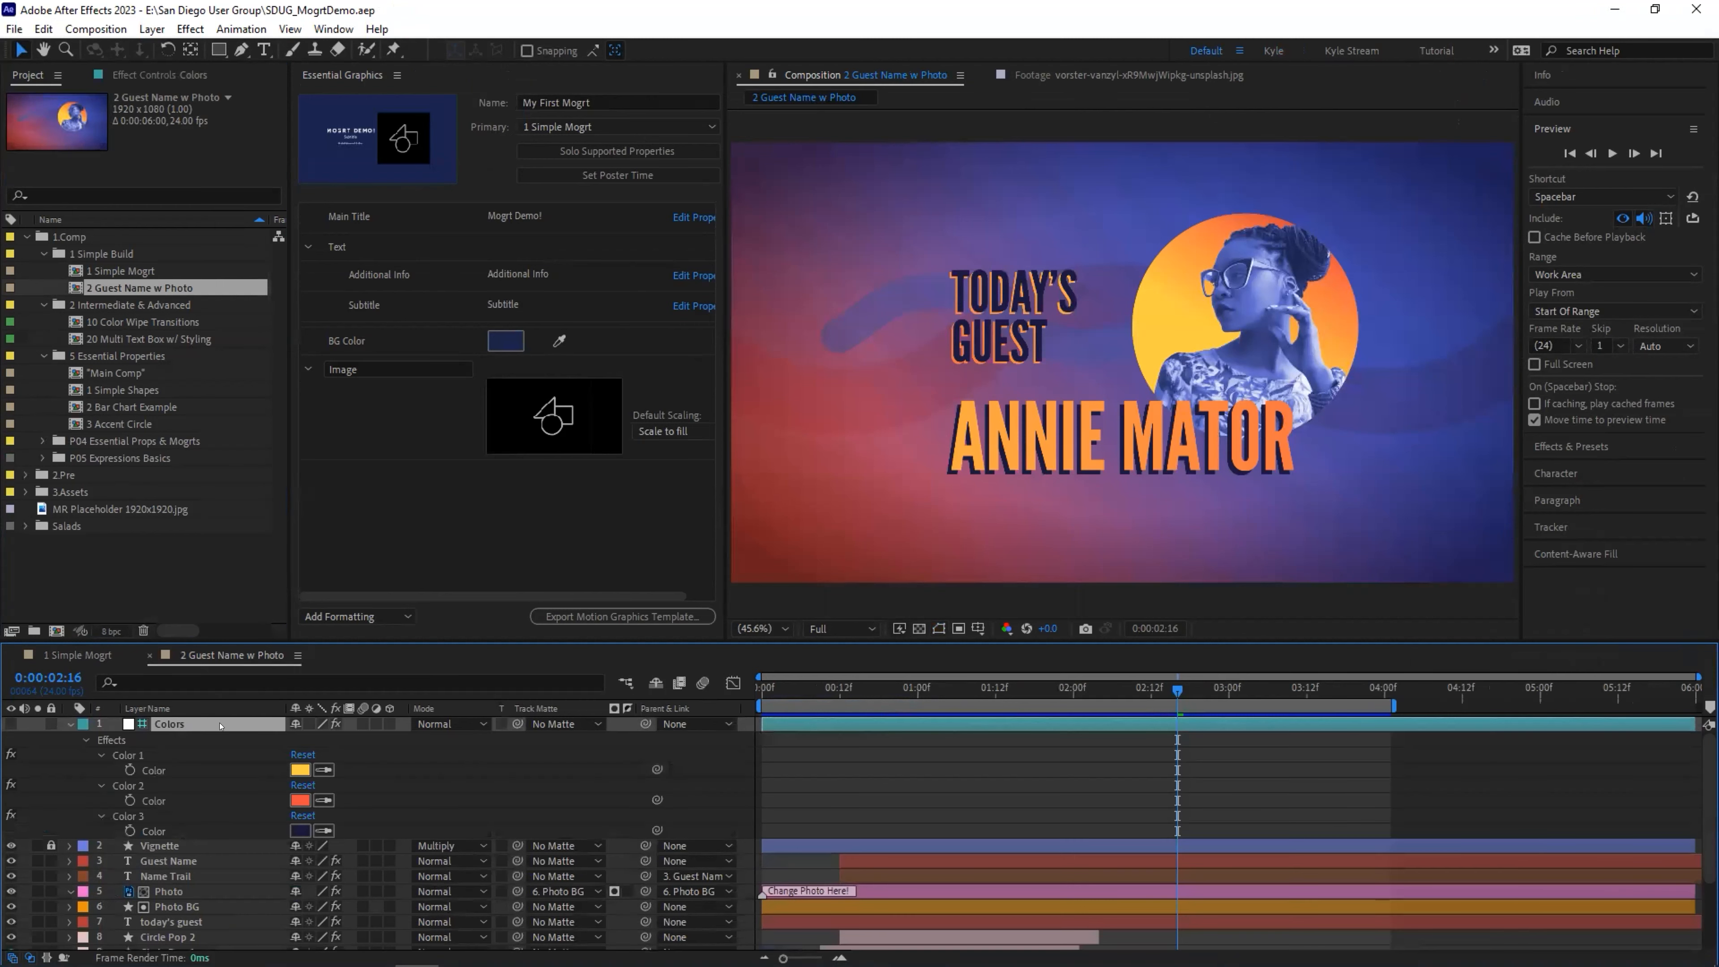
right_click(18, 763)
click(81, 712)
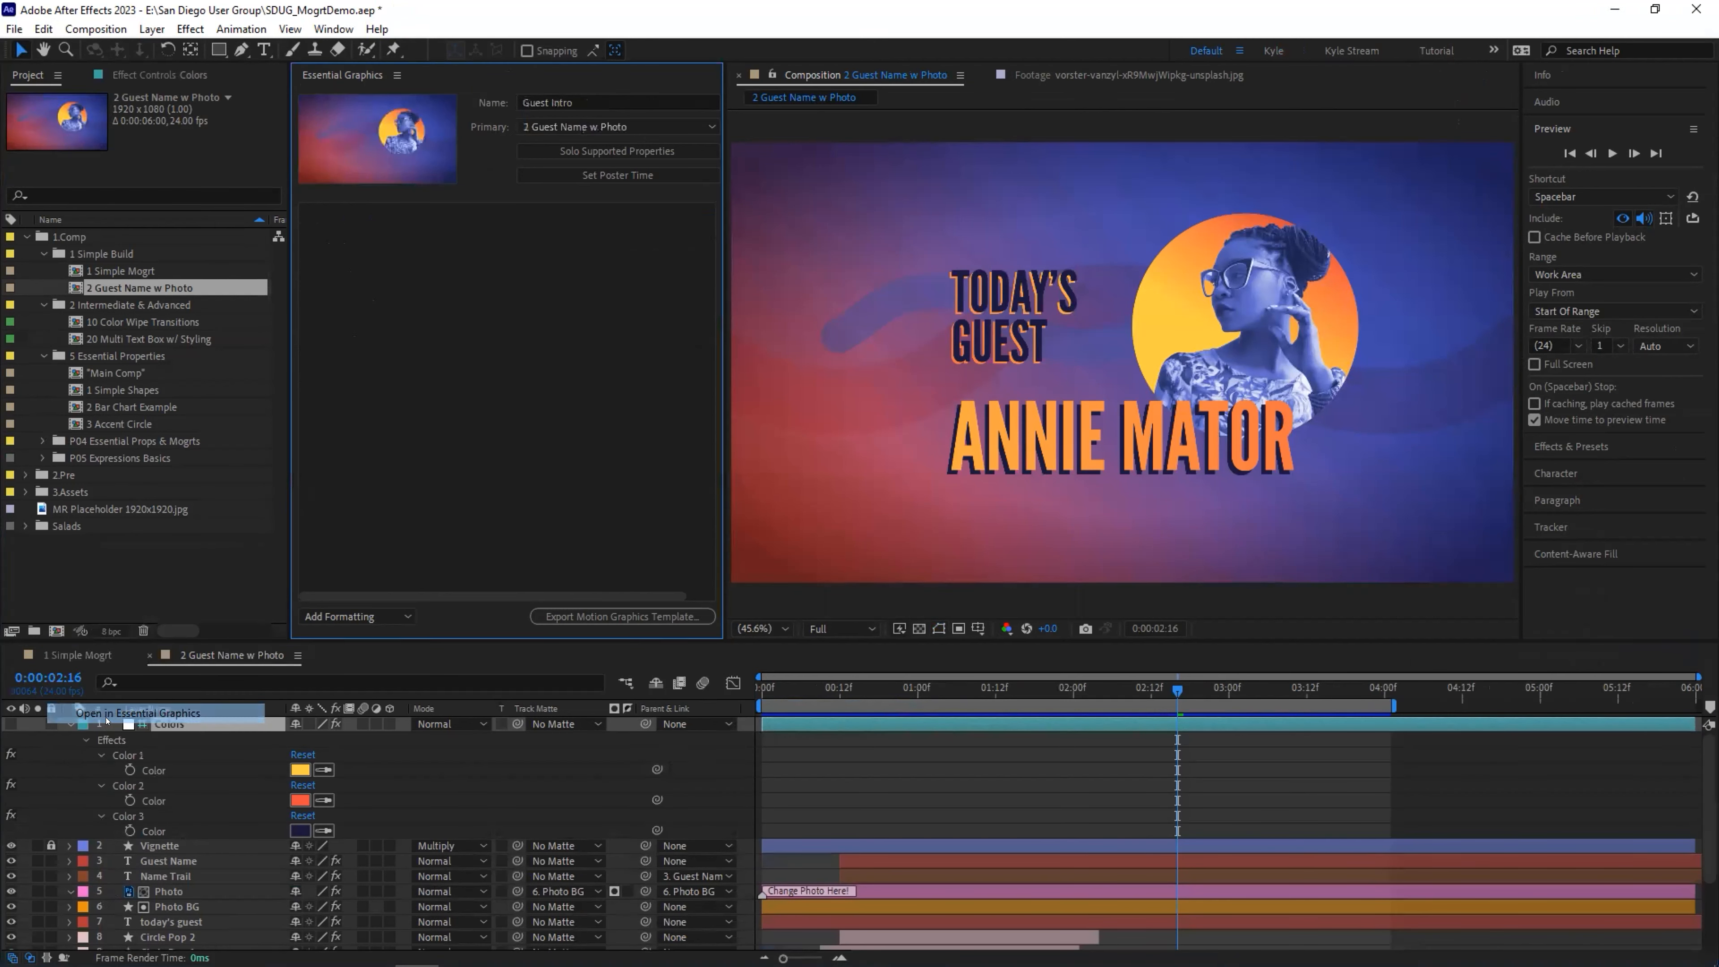
Add the Color properties of Color 1, Color 2 and Color 3 together to the Guest Intro template and clear the selection
click(160, 770)
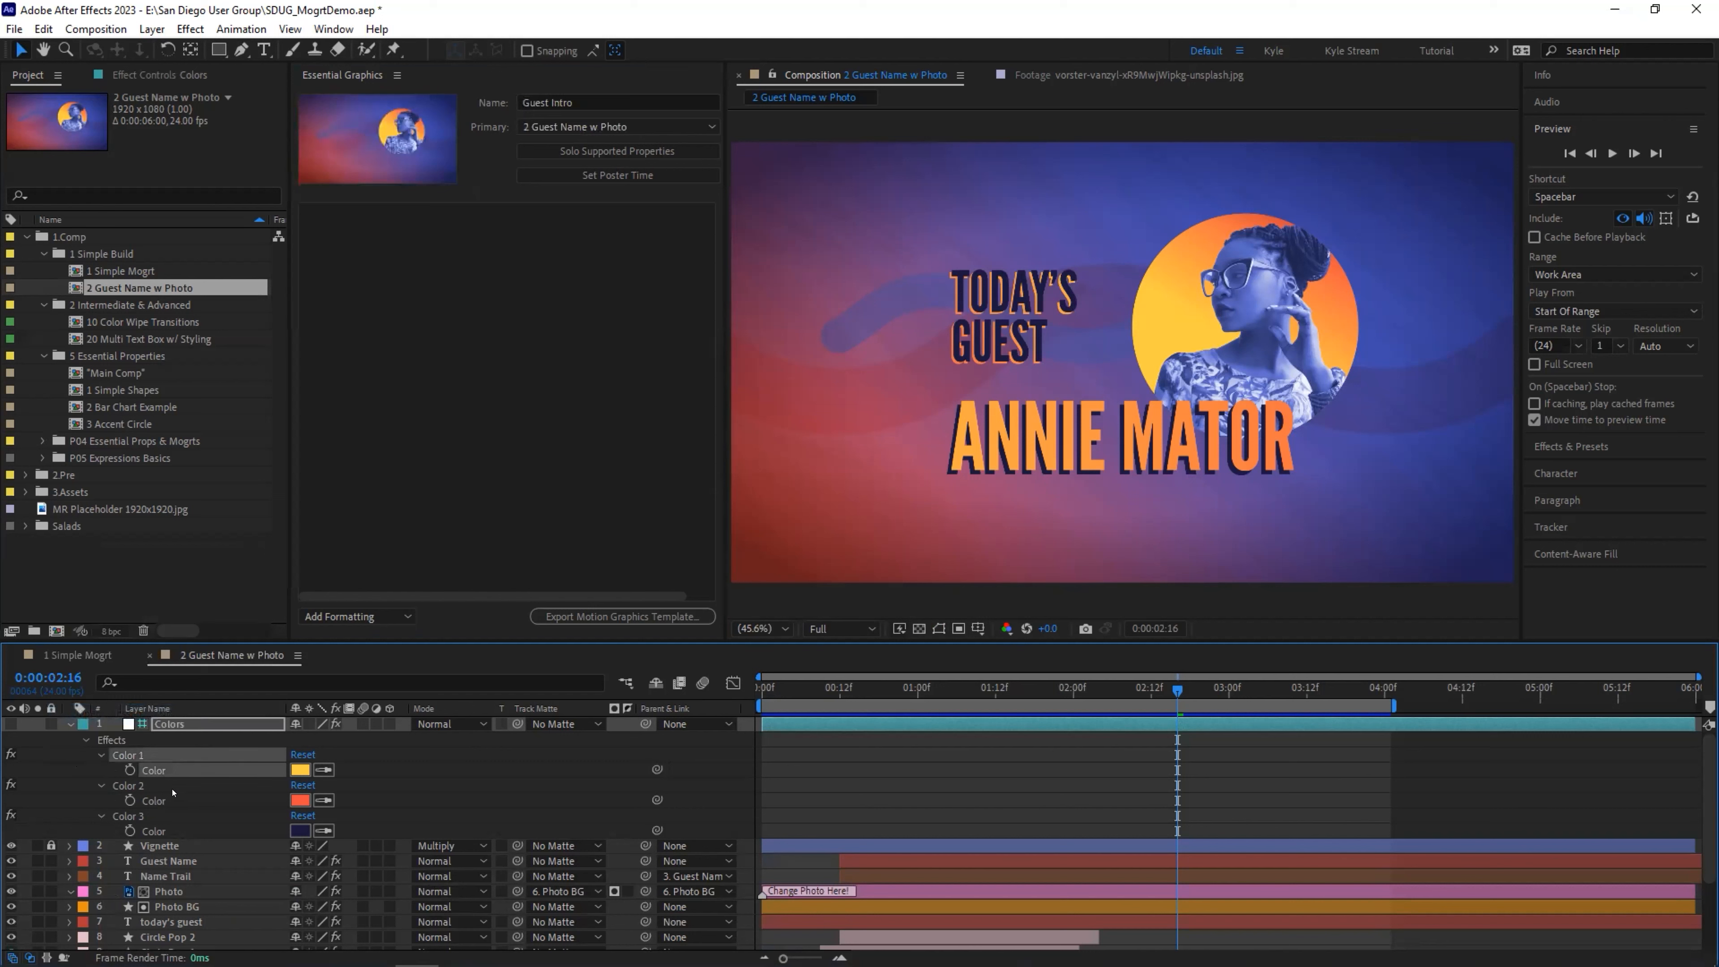
shift+click(159, 800)
shift+click(163, 828)
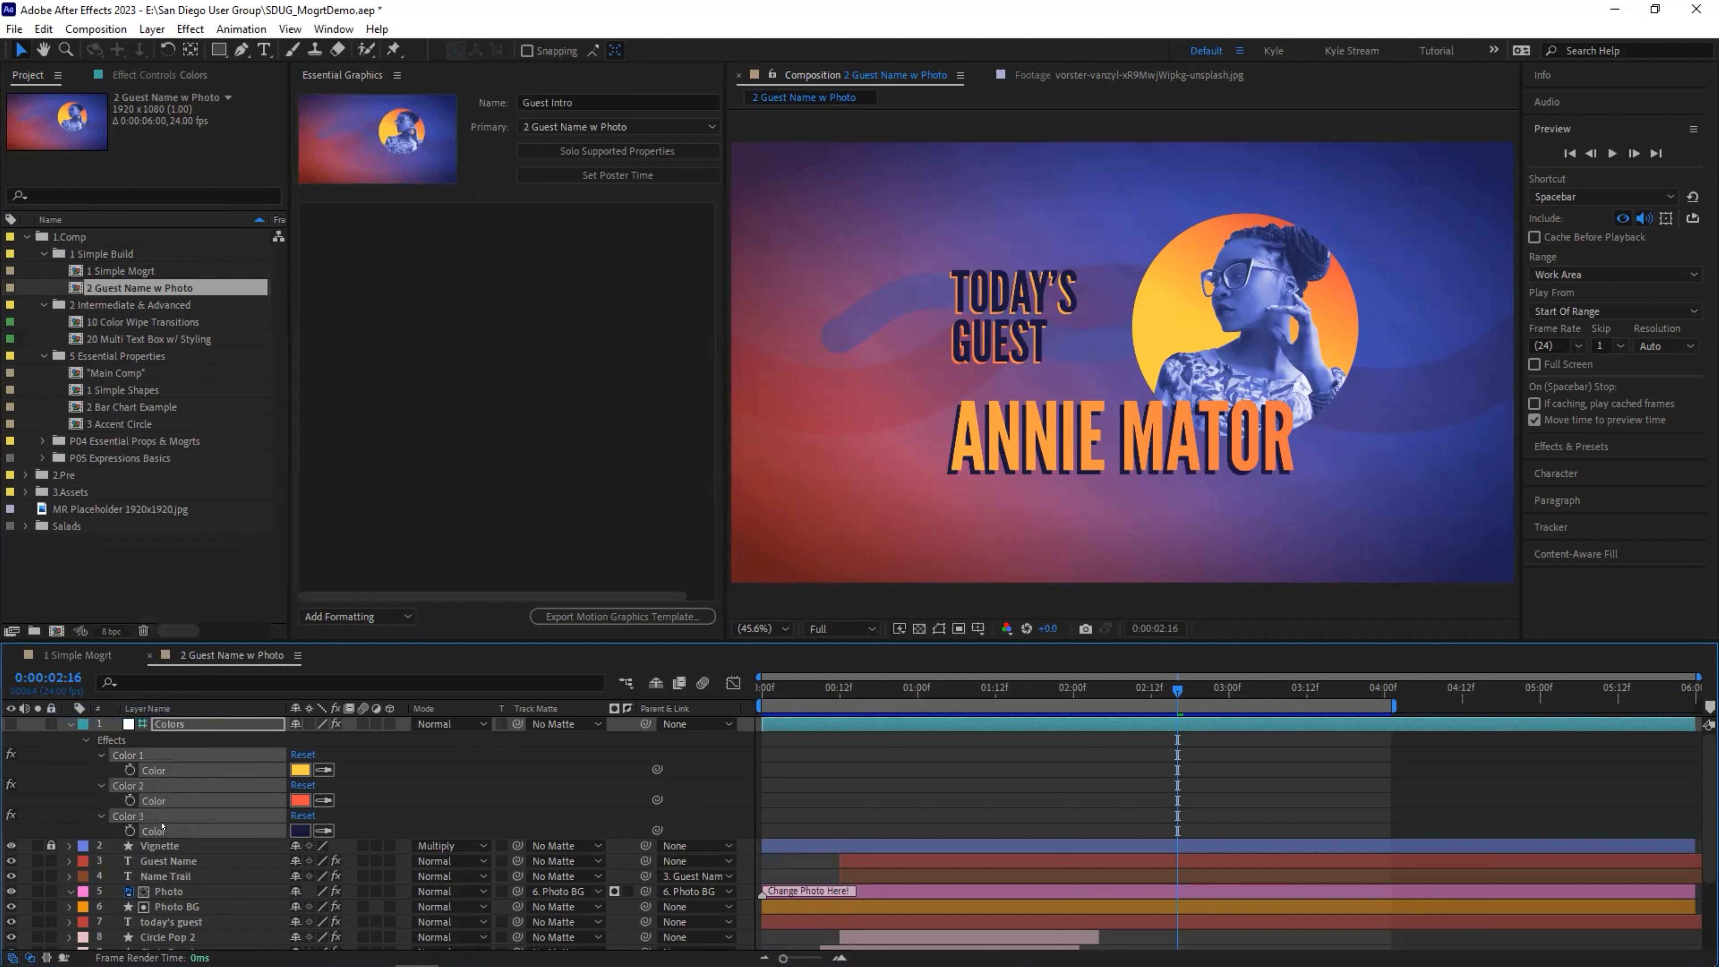
right_click(160, 769)
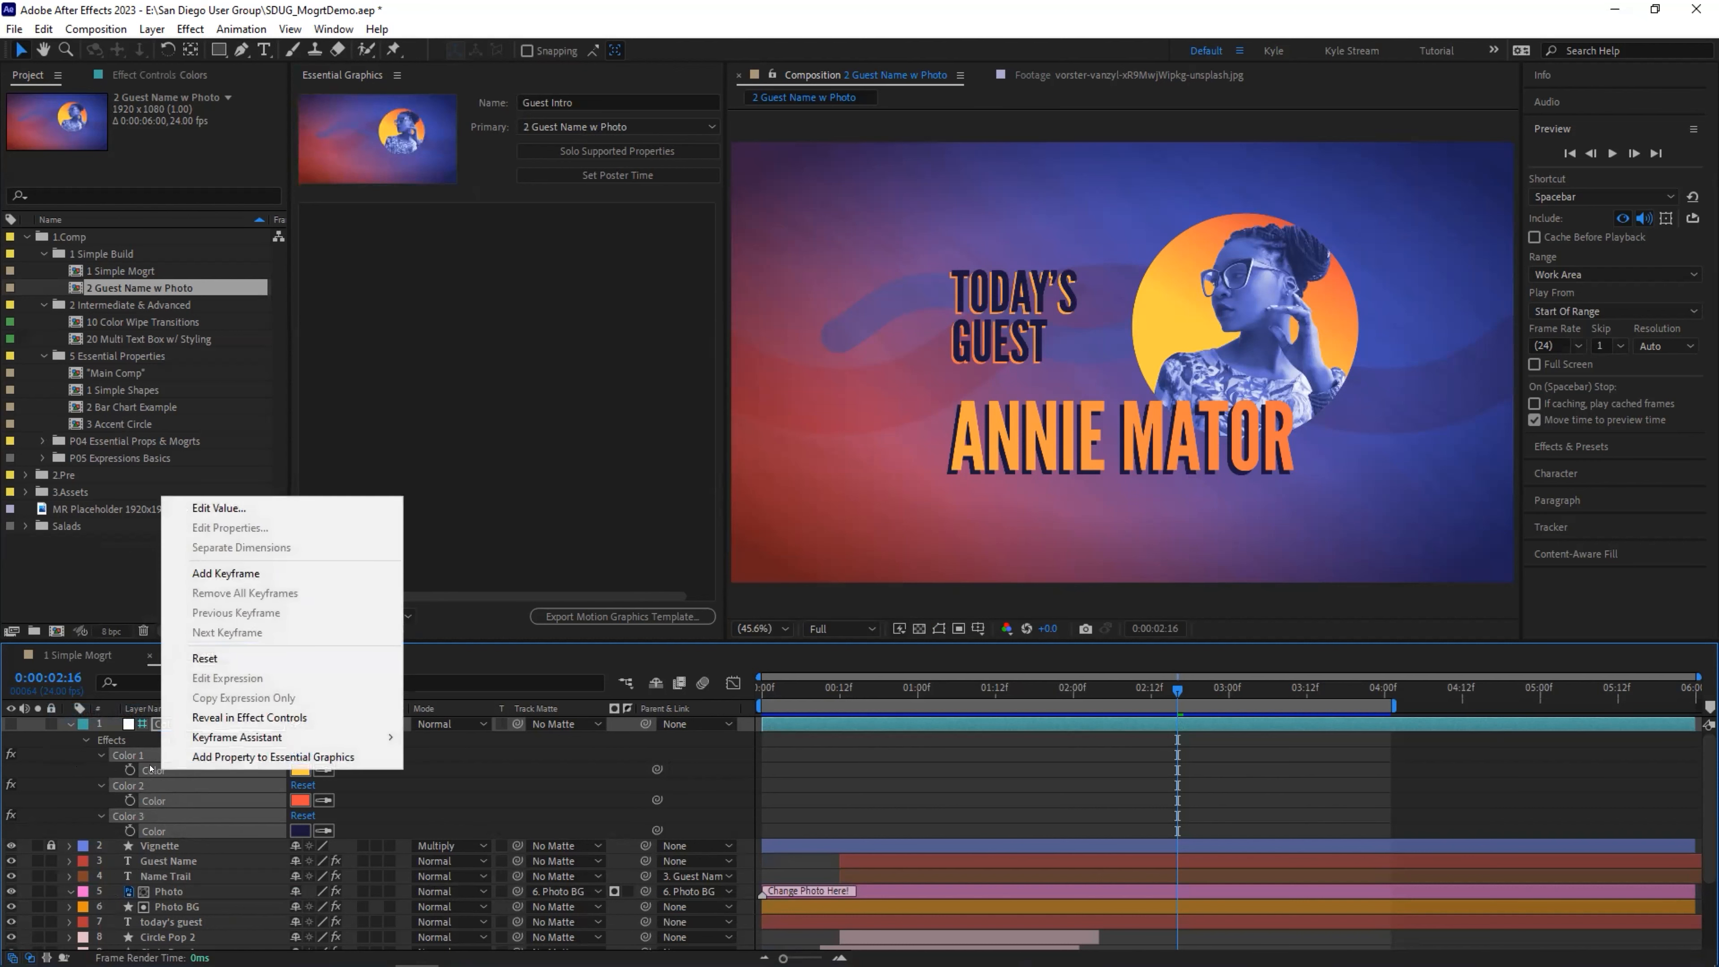
click(207, 758)
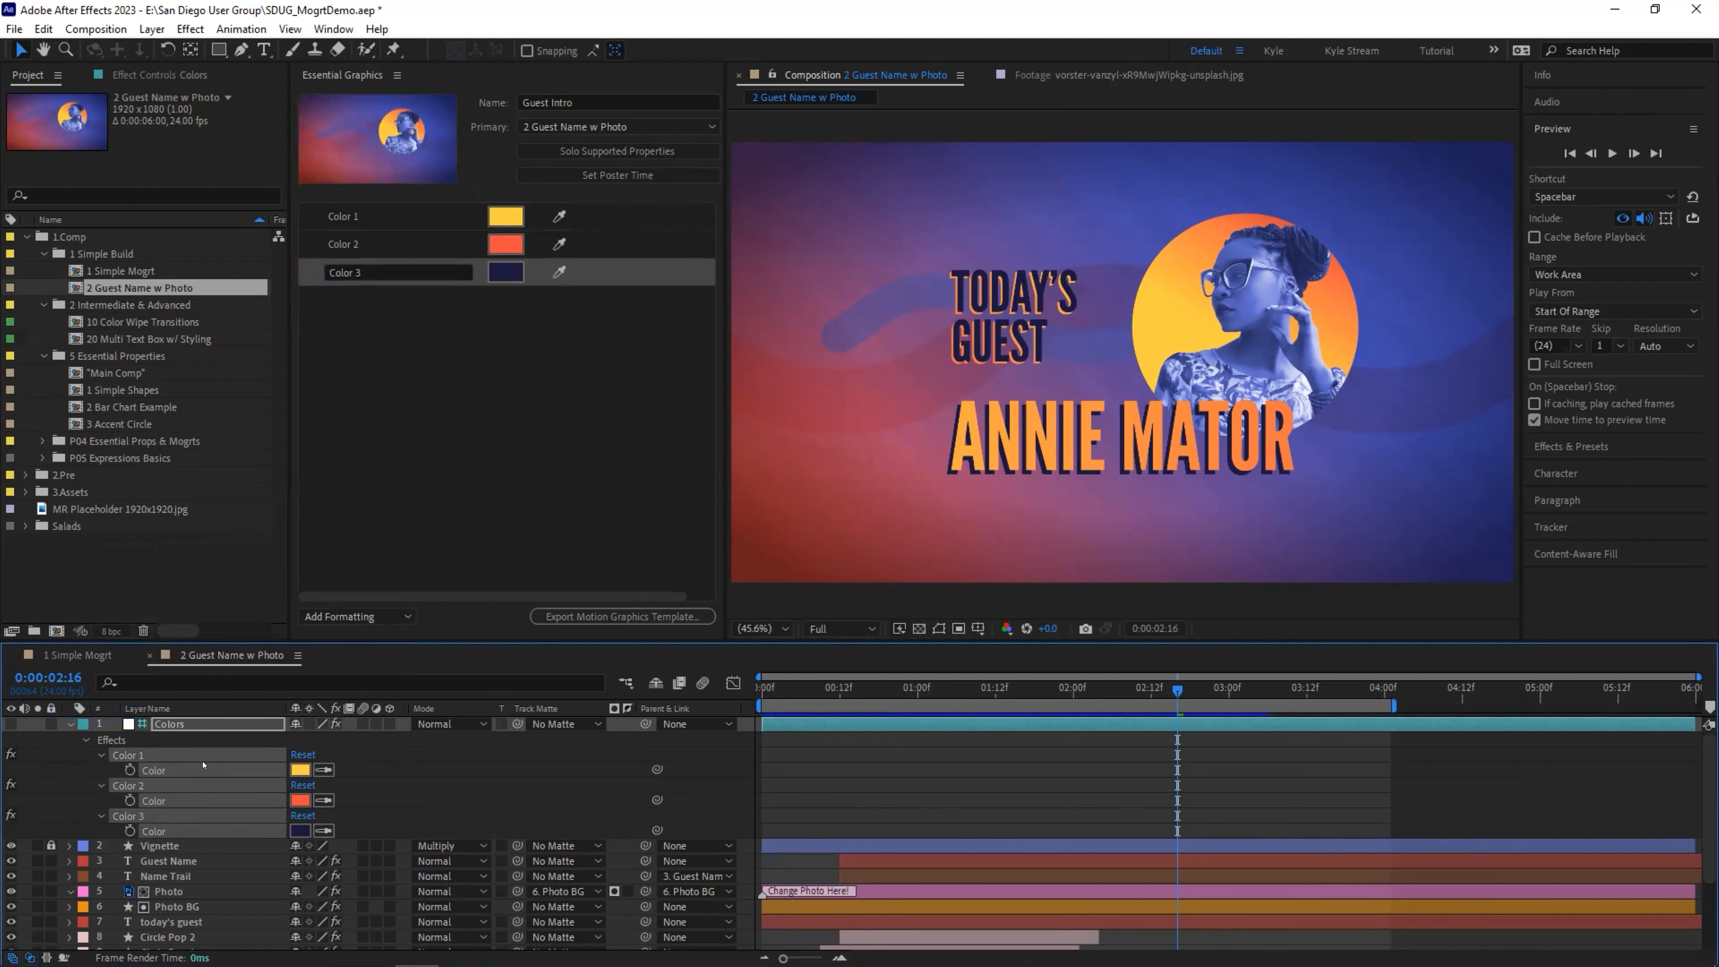
click(117, 825)
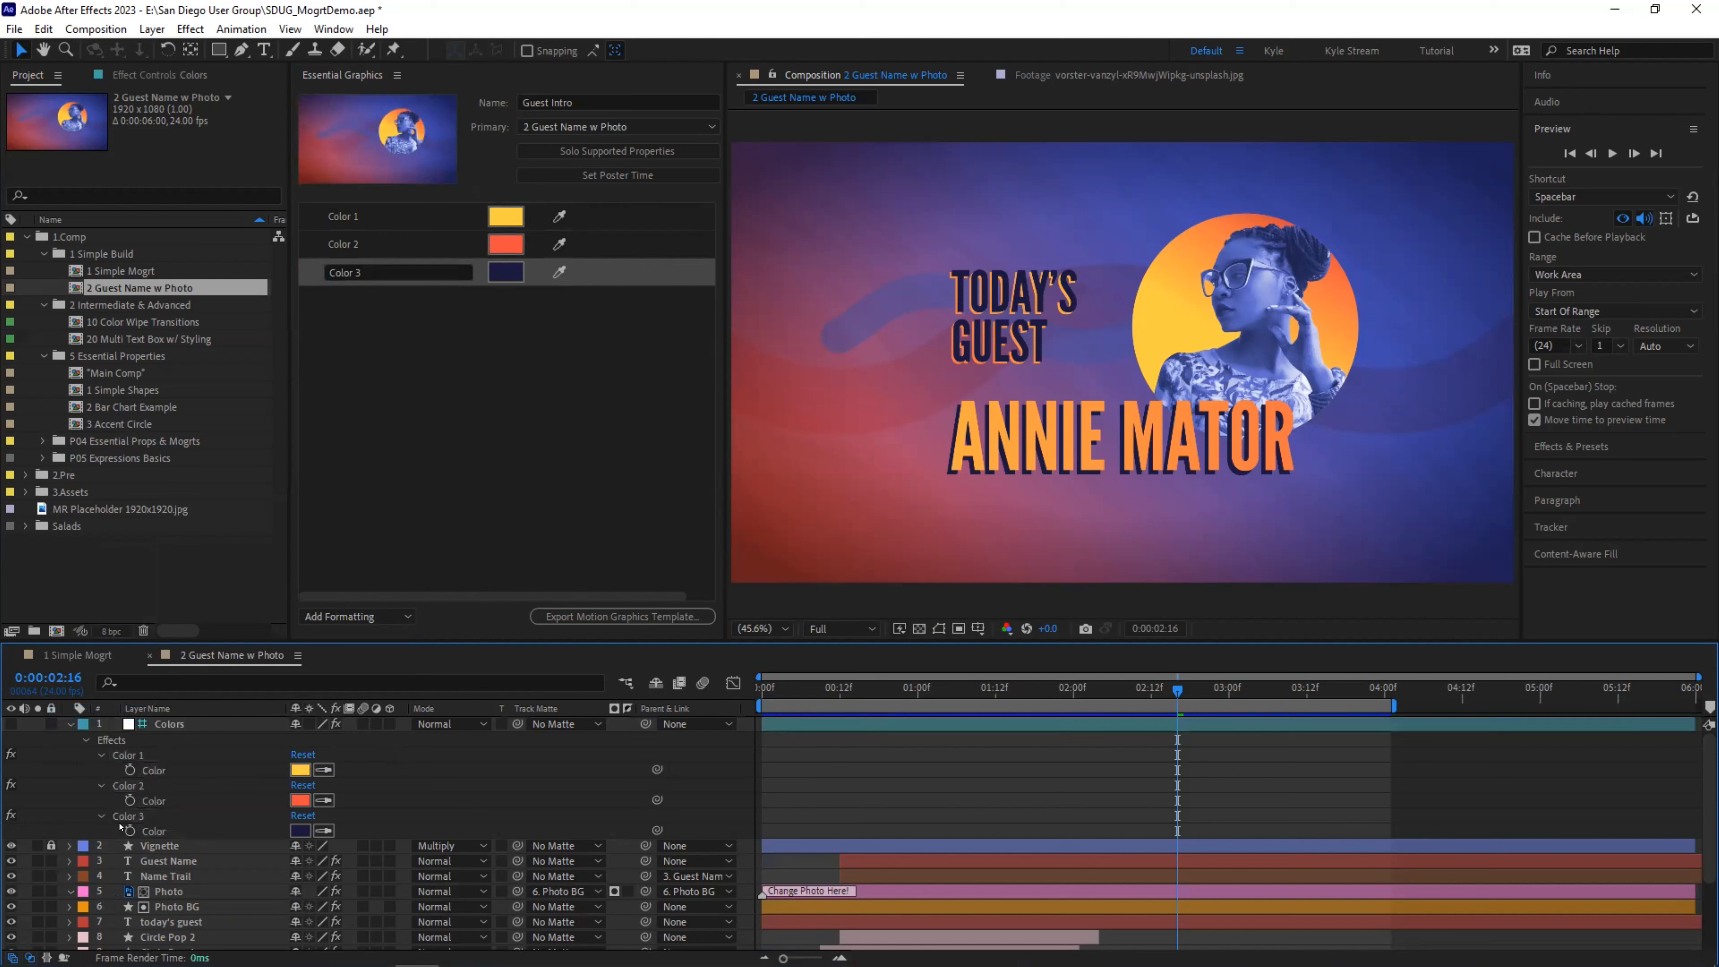
Add the Guest Name layer's Source Text to the Guest Intro template and collapse the expanded layers in the timeline
click(150, 863)
click(70, 861)
drag(152, 892, 391, 209)
drag(389, 209, 388, 208)
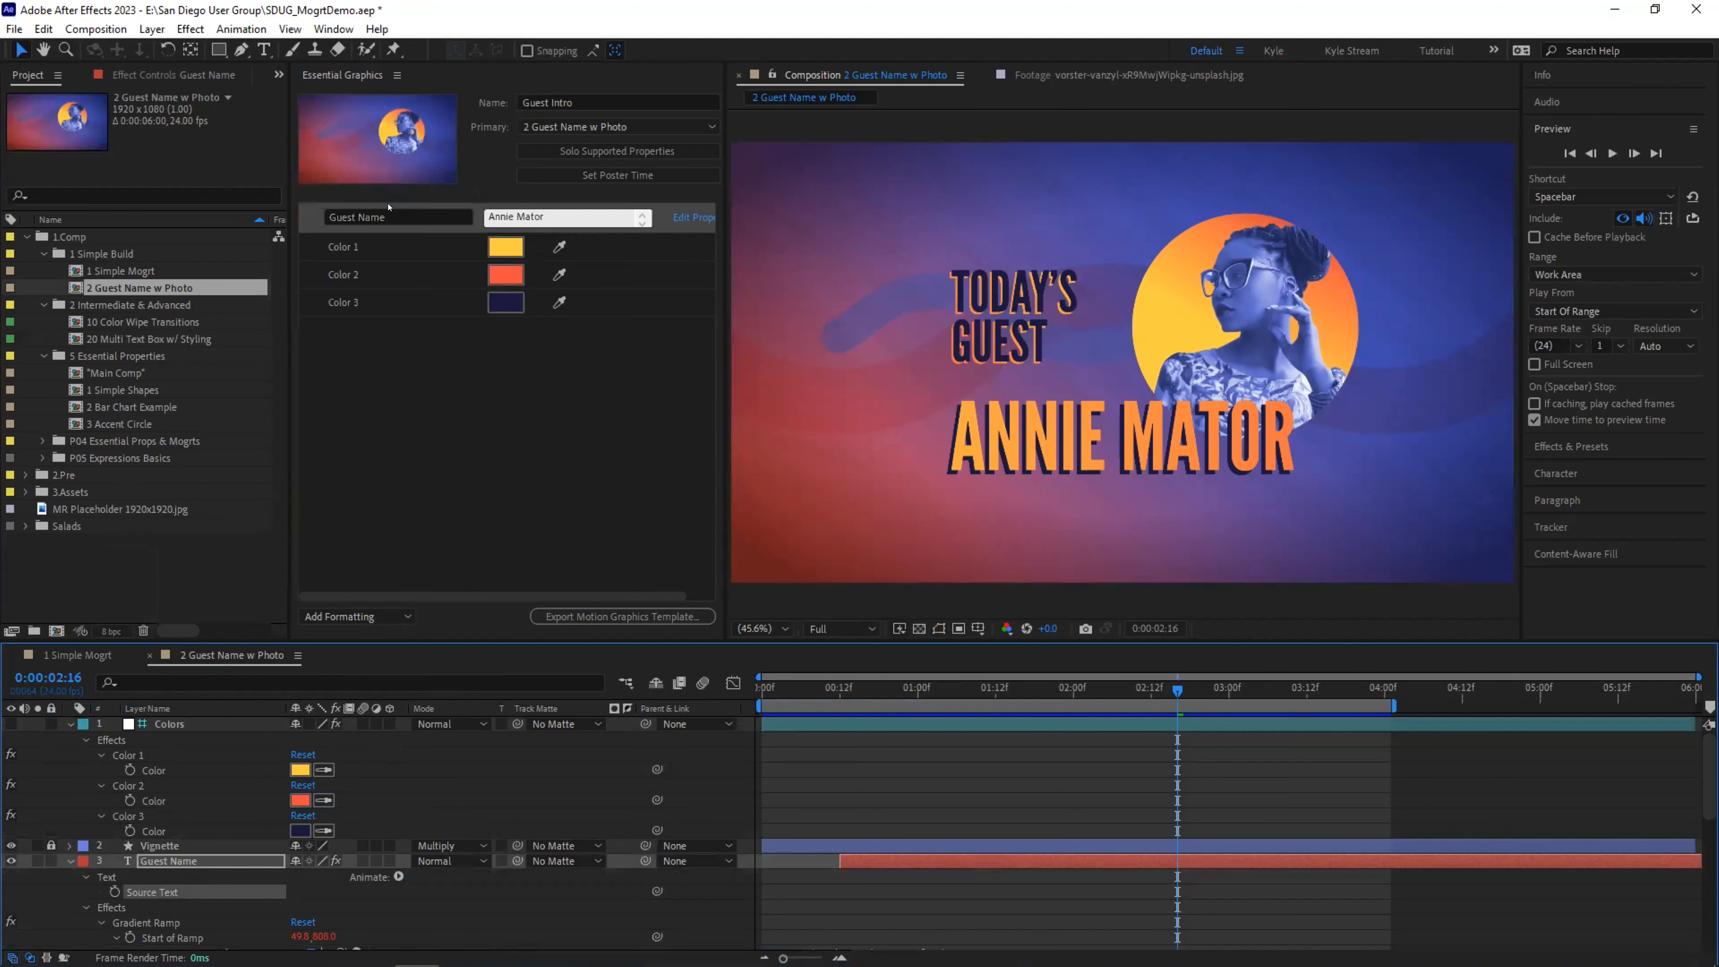
click(68, 724)
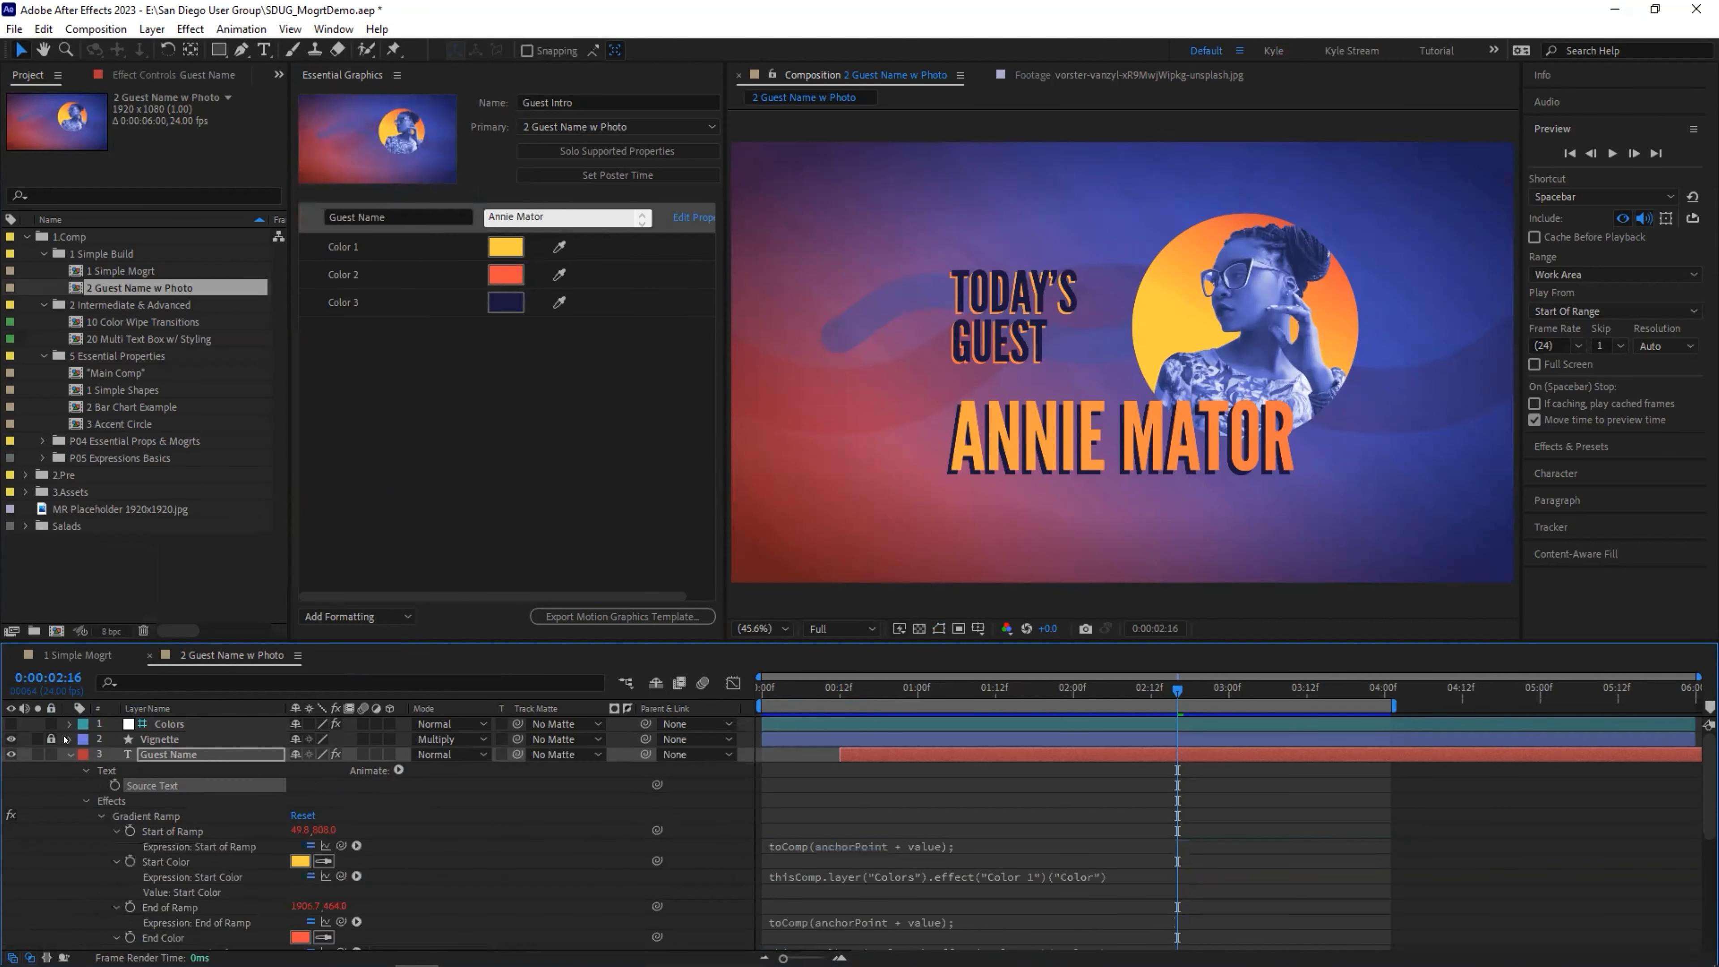
click(70, 740)
click(70, 740)
click(71, 755)
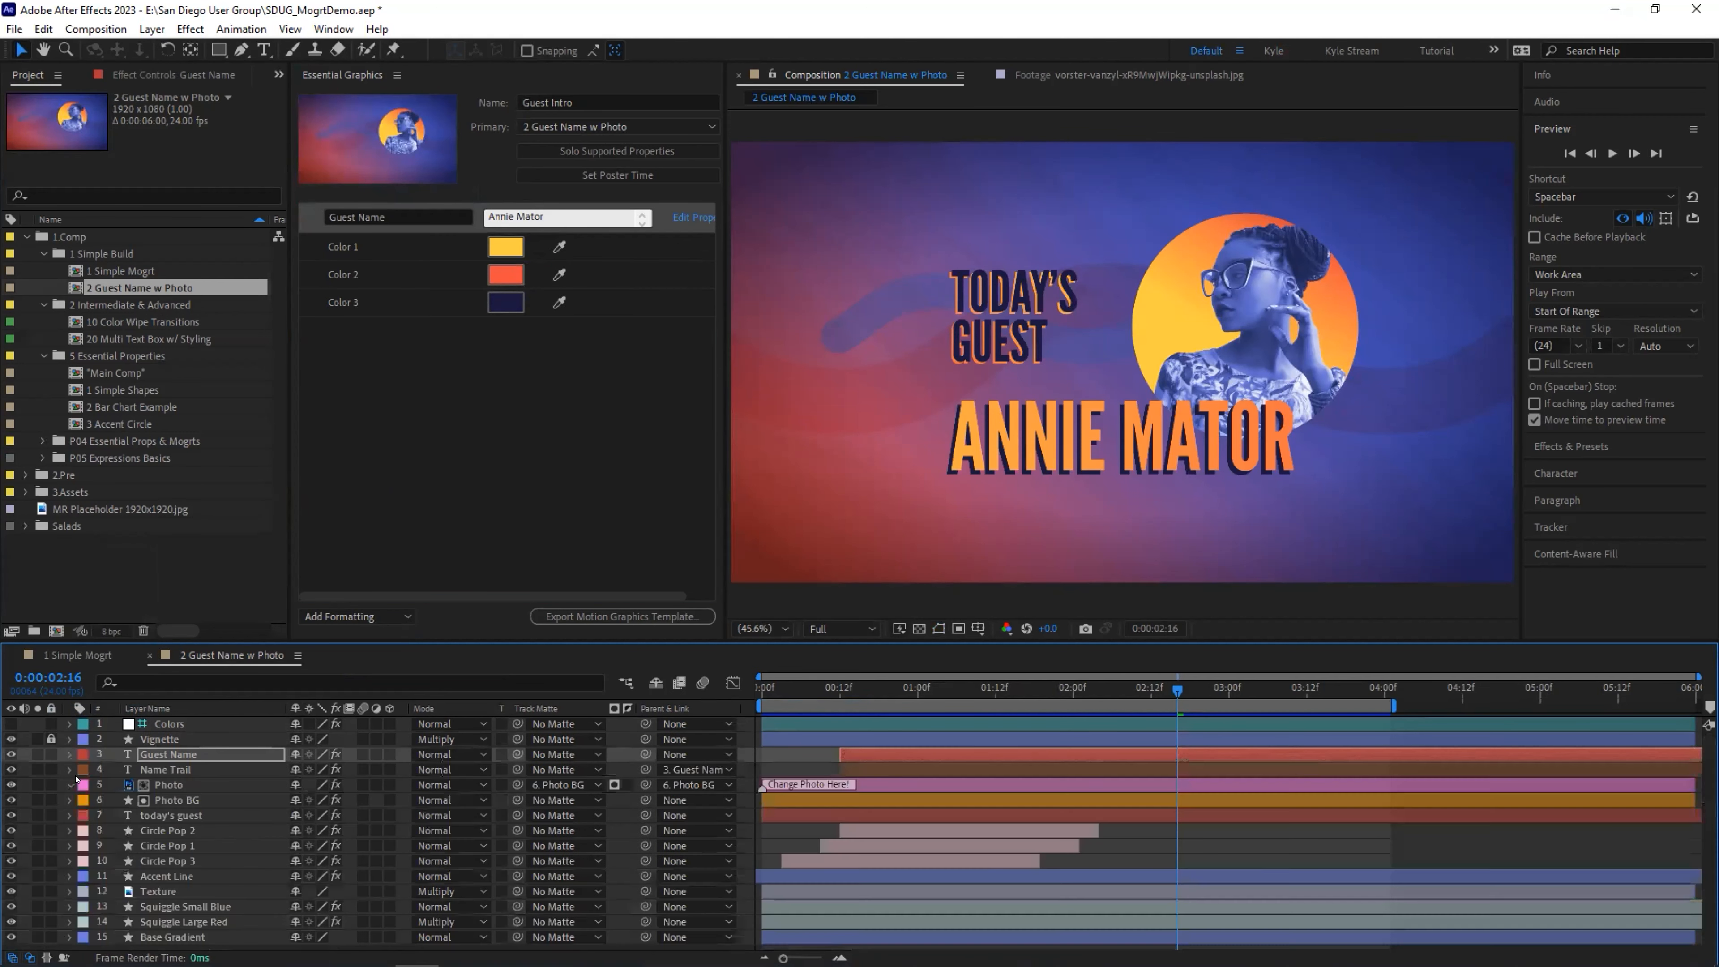
Add the Photo layer to the Guest Intro template as replaceable media and collapse the layer's properties
click(177, 786)
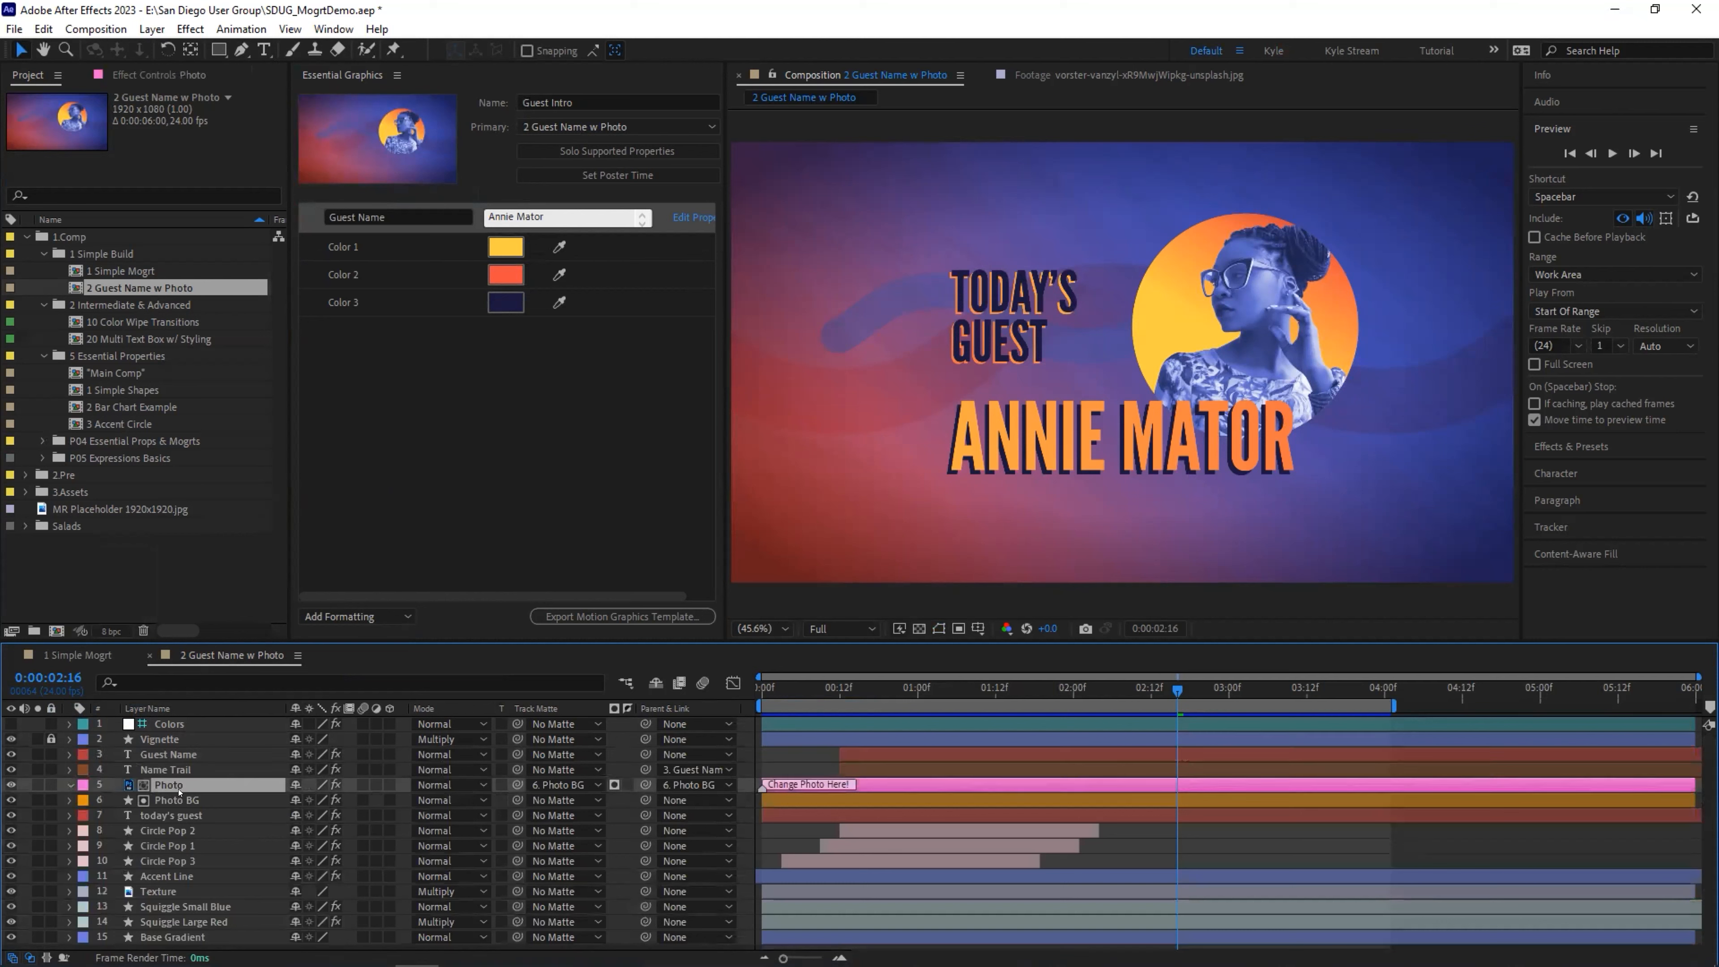
key(e)
drag(162, 784, 537, 367)
click(445, 452)
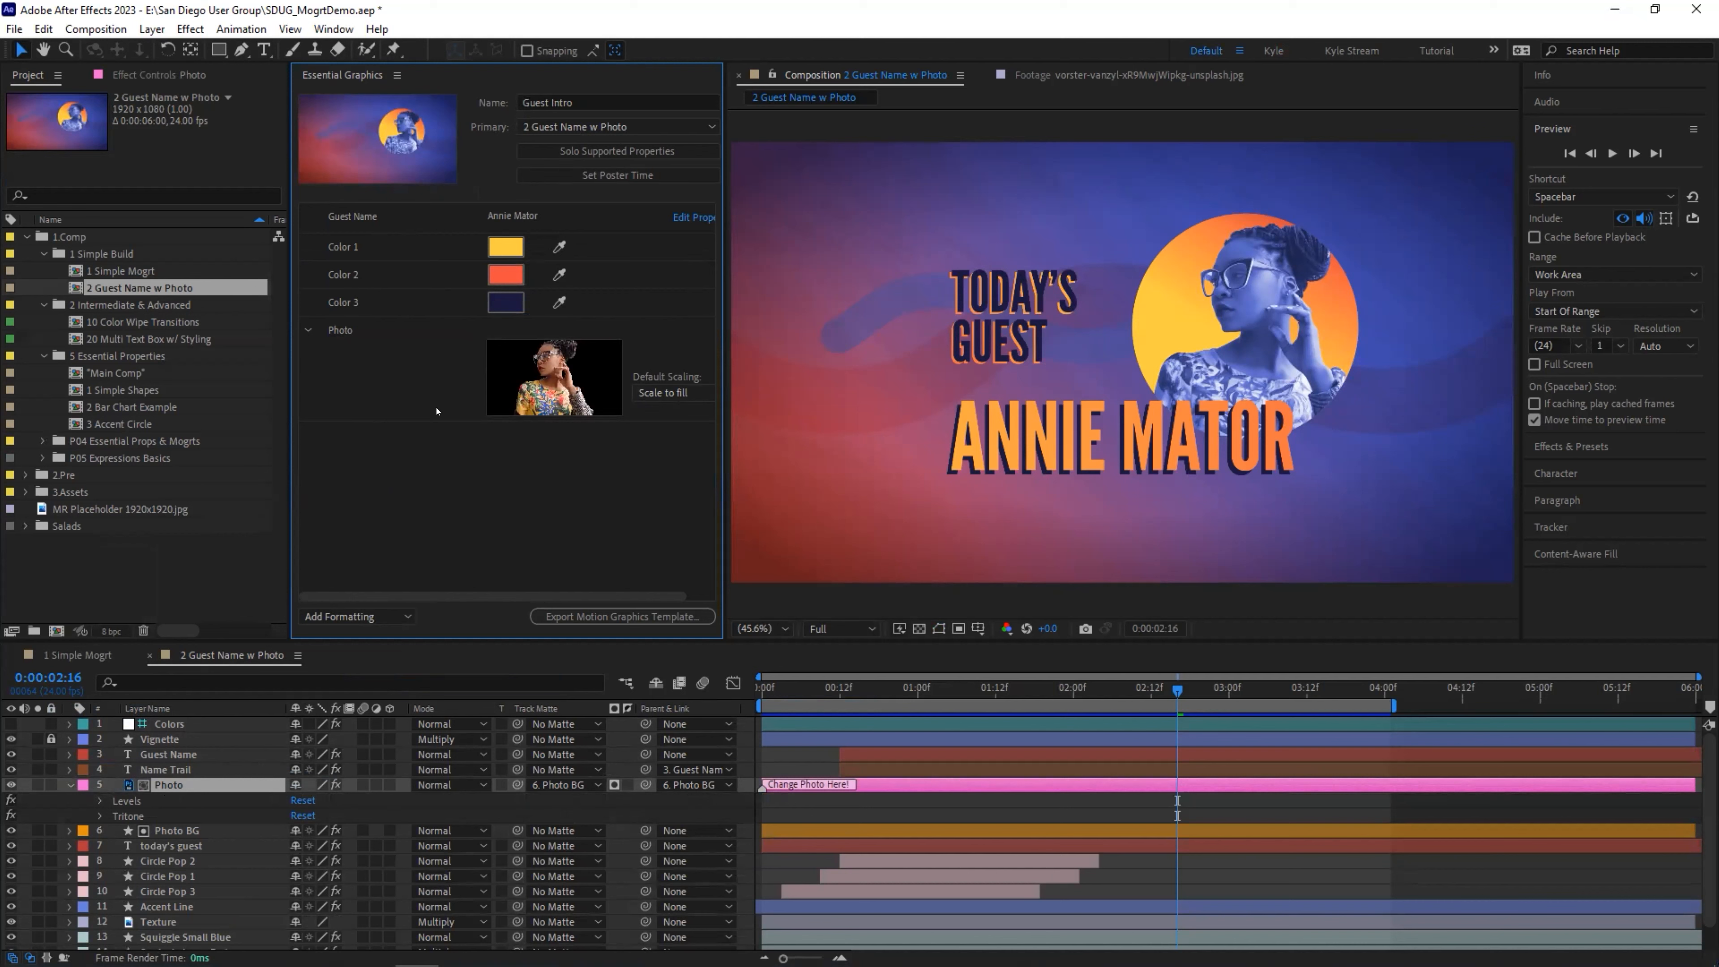
click(70, 784)
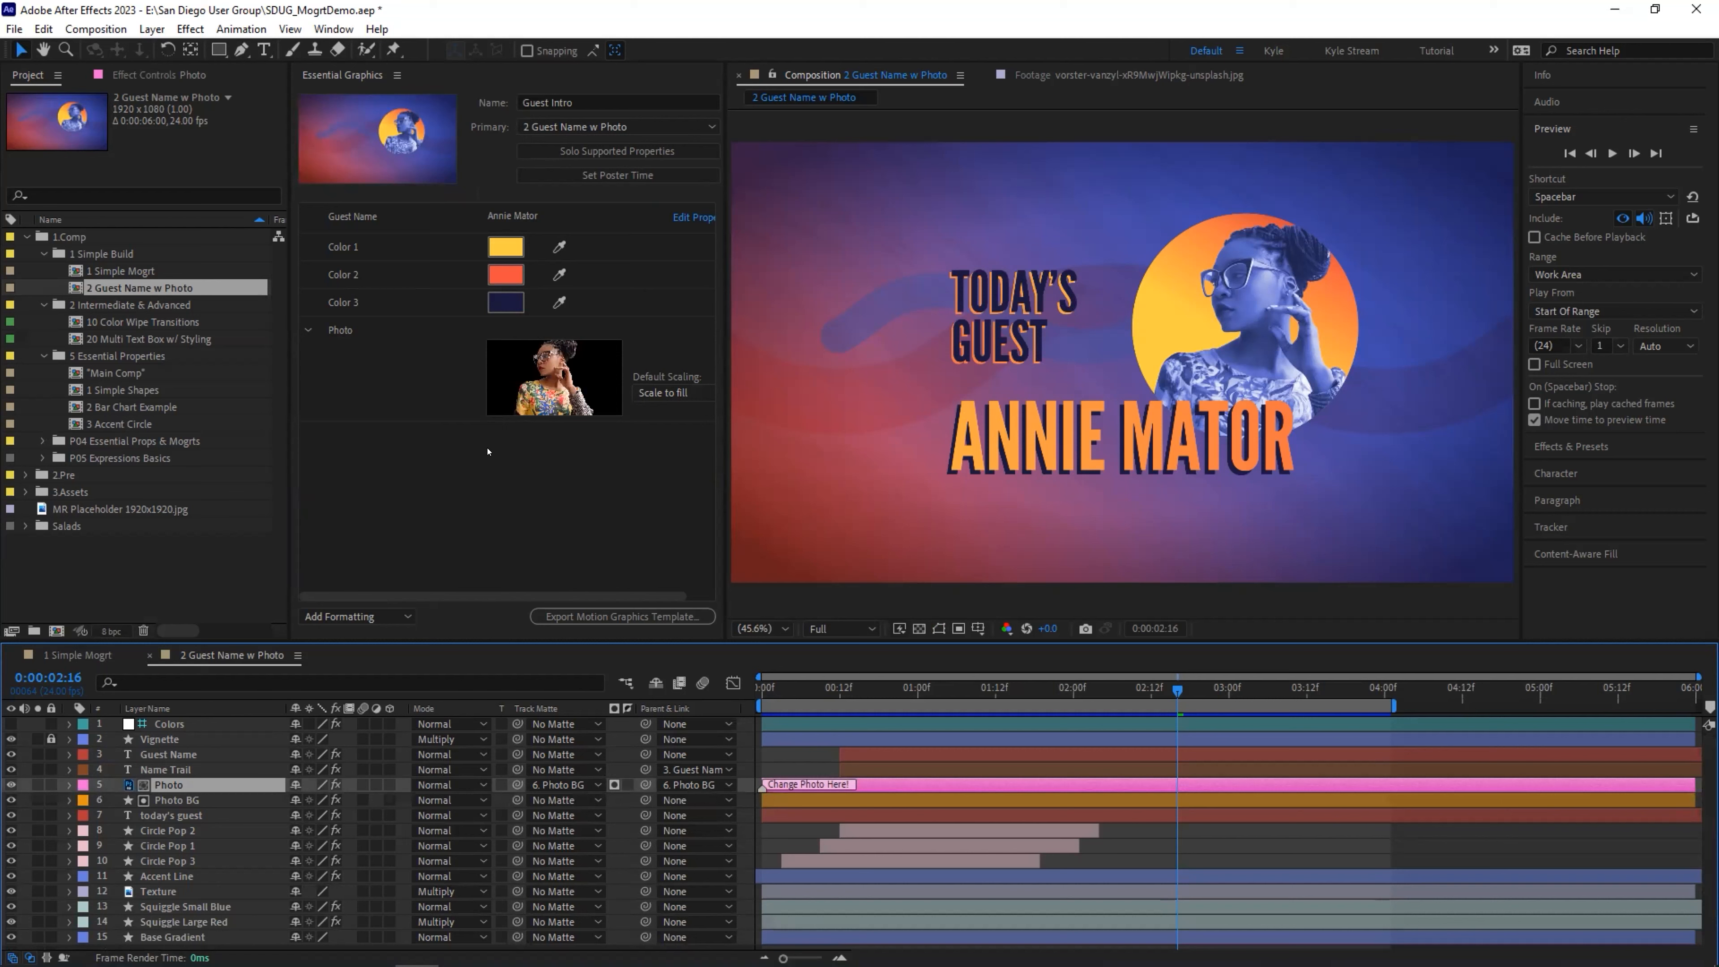
Save the project and export the Guest Intro template to the Local Templates Folder, replacing the existing file
key(ctrl+s)
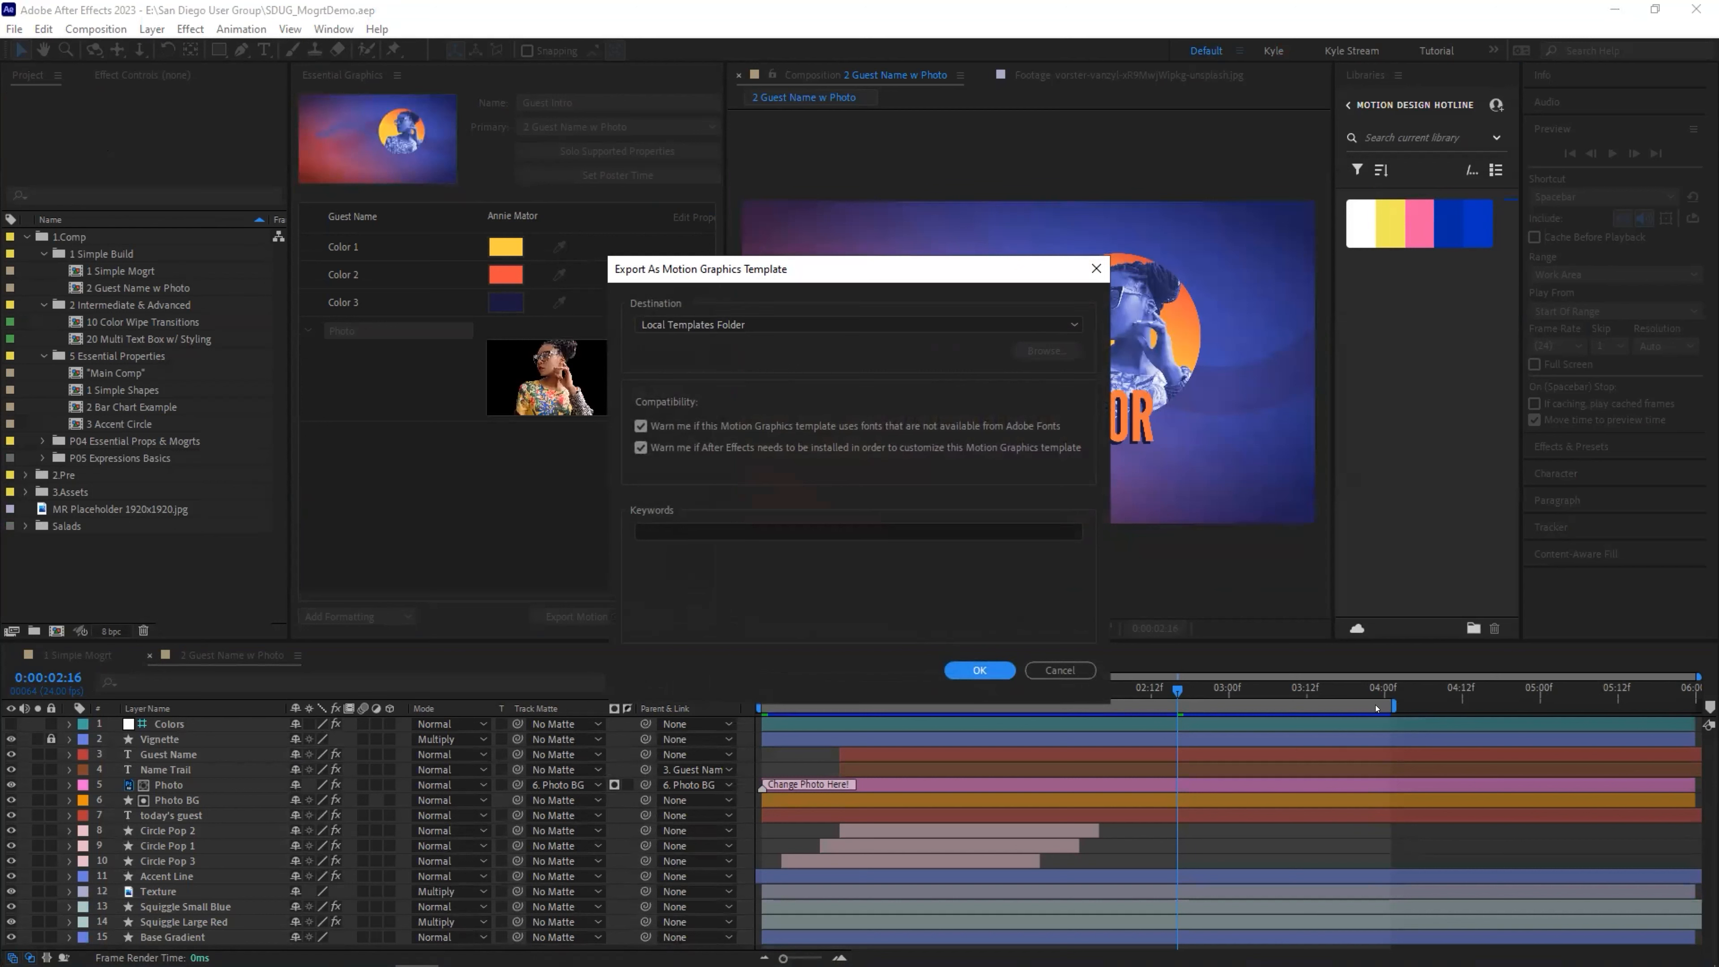
click(979, 669)
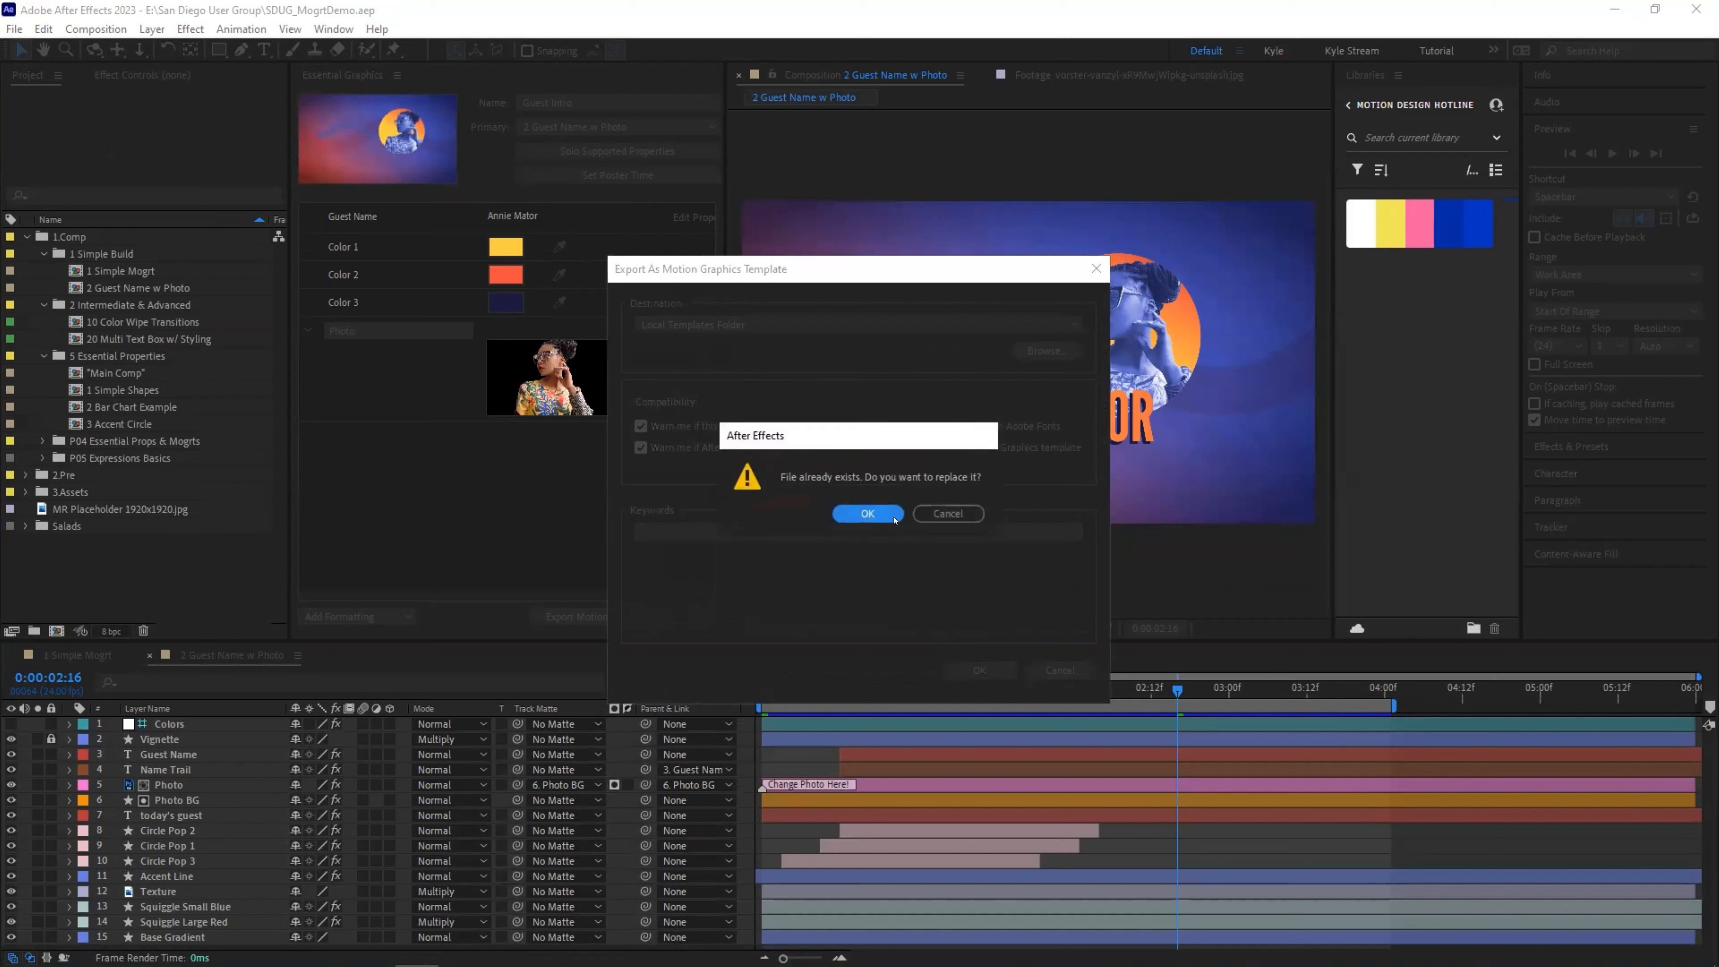
click(867, 519)
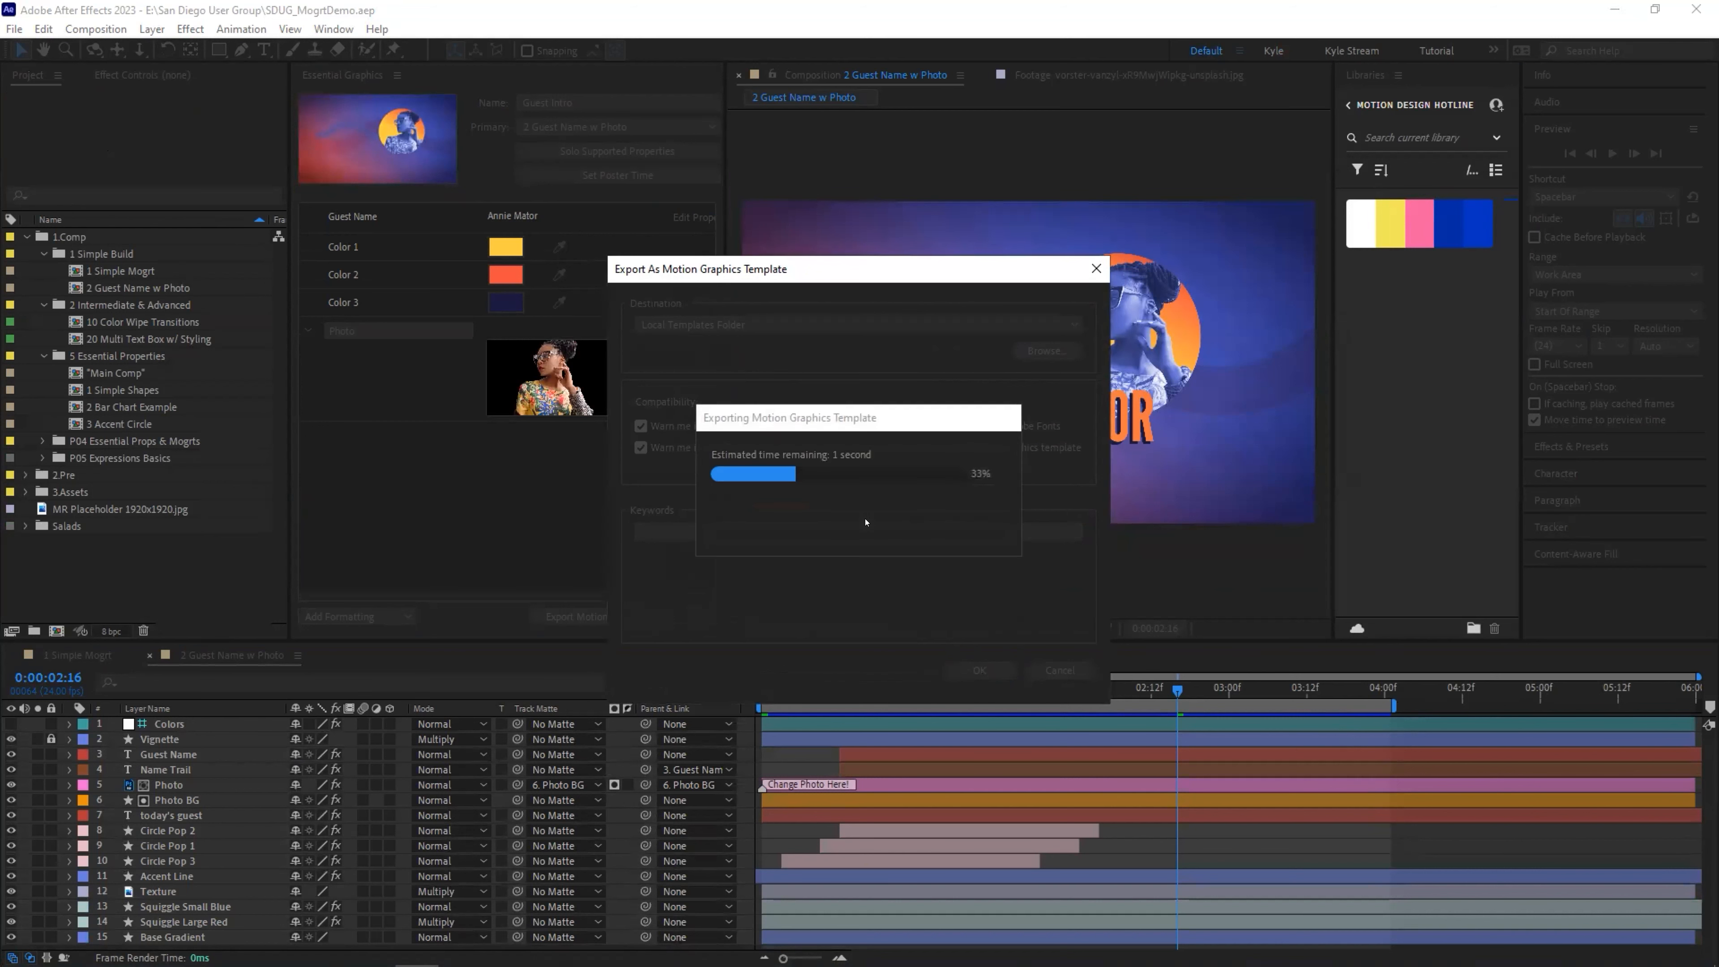
Switch to Premiere Pro and browse the local Essential Graphics templates sorted by most recent
key(alt+Tab)
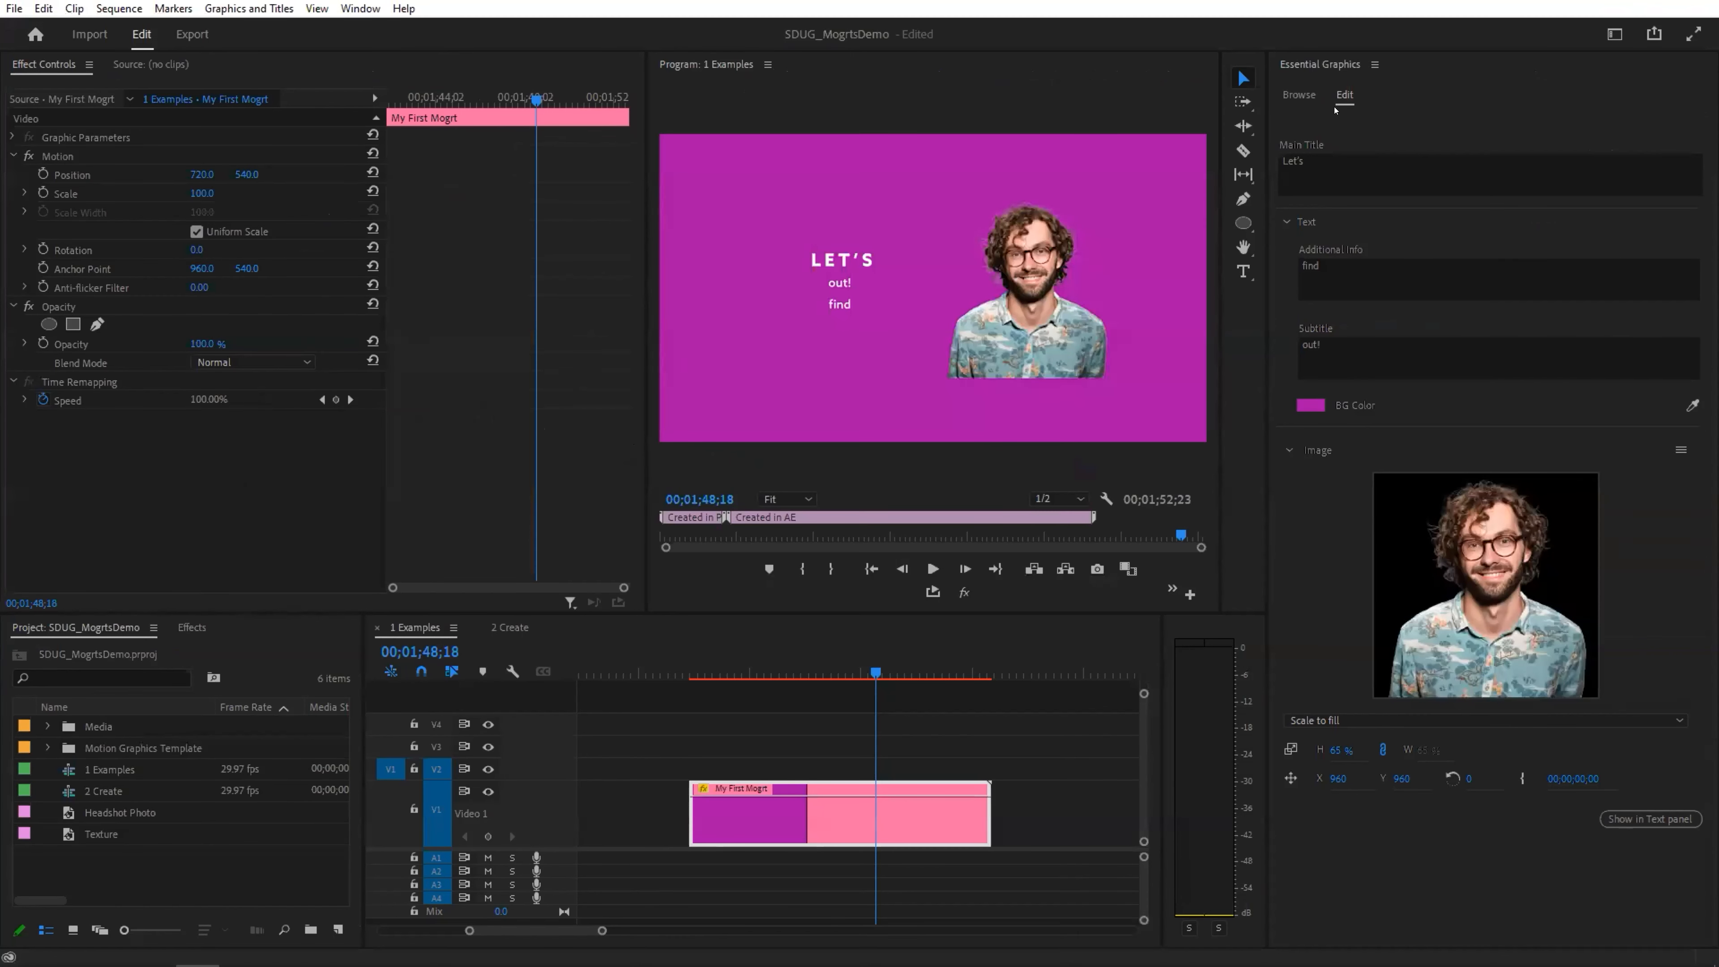
click(1306, 64)
click(1298, 94)
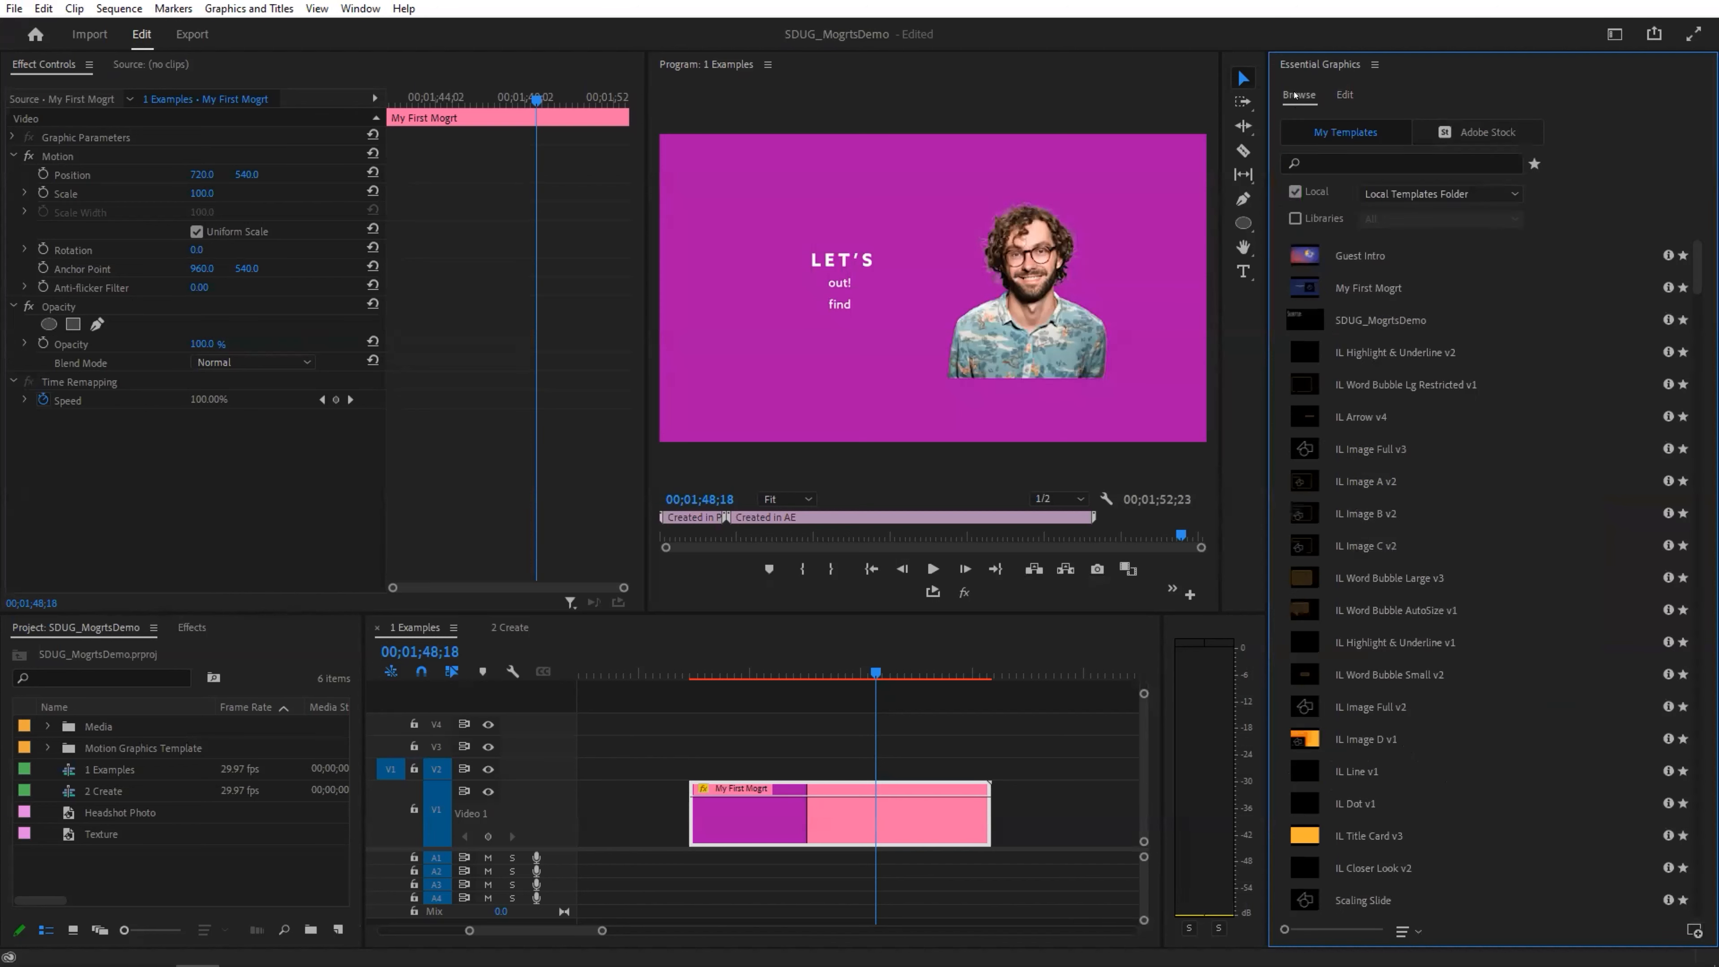
click(1405, 931)
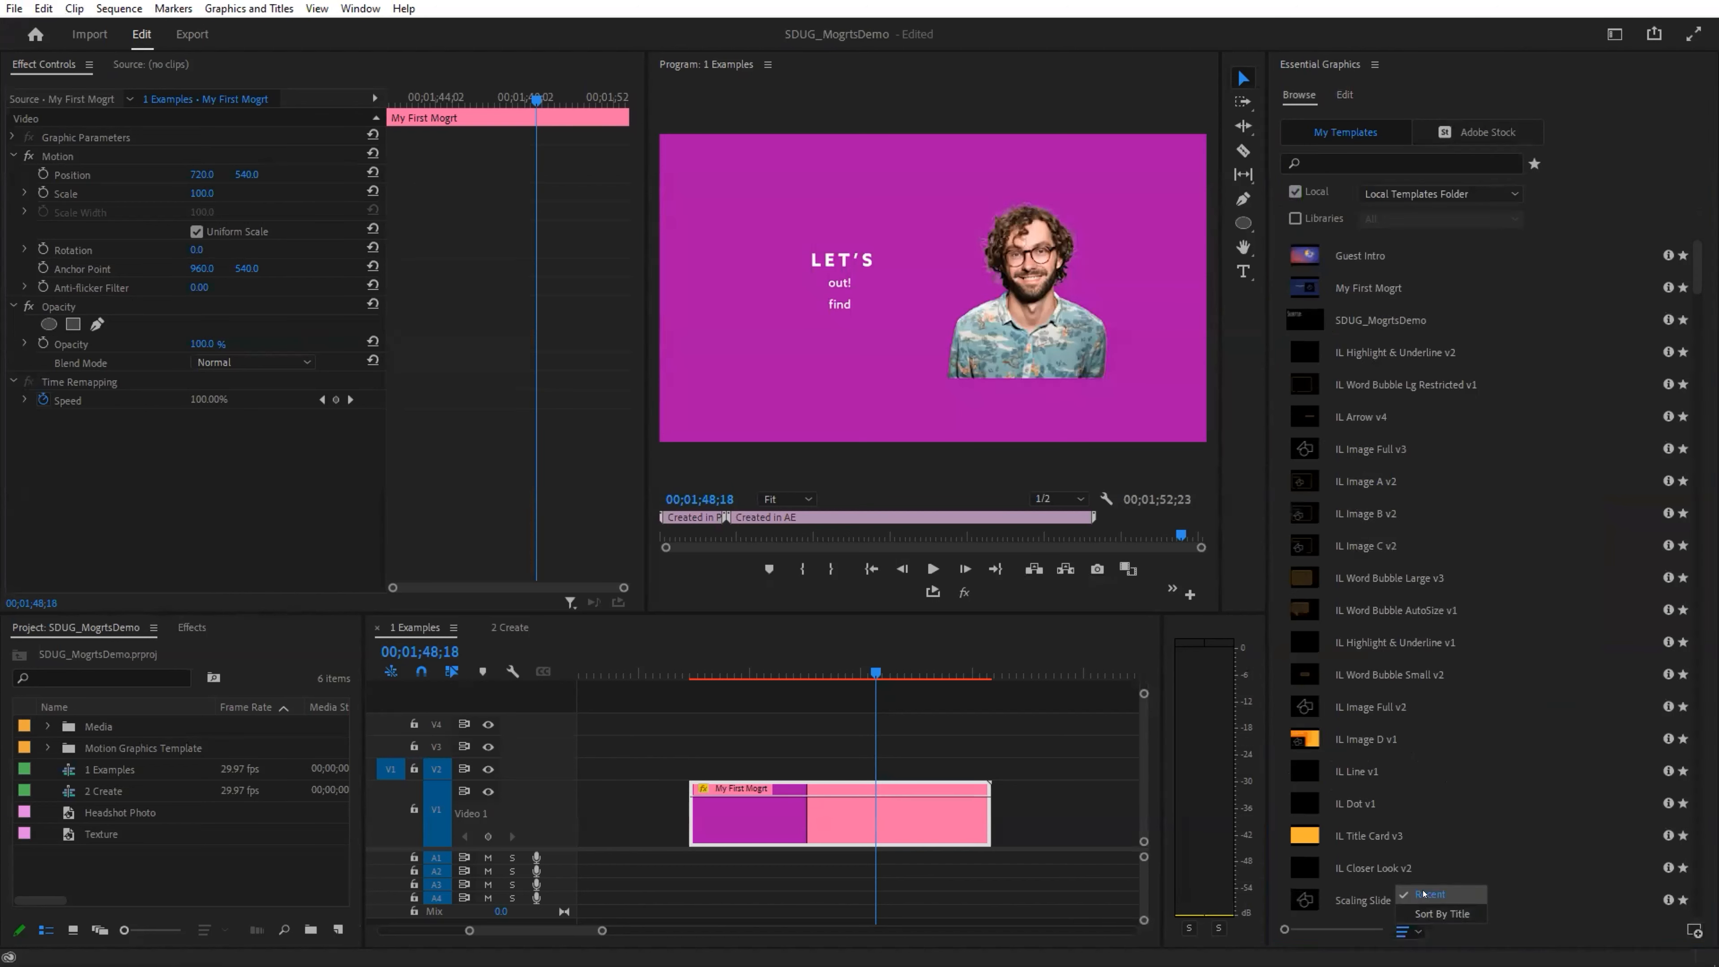
click(1448, 894)
Place the Guest Intro template in the 1 Examples sequence instead of the My First Mogrt clip and select it with the playhead at 00;01;45;02
click(1354, 262)
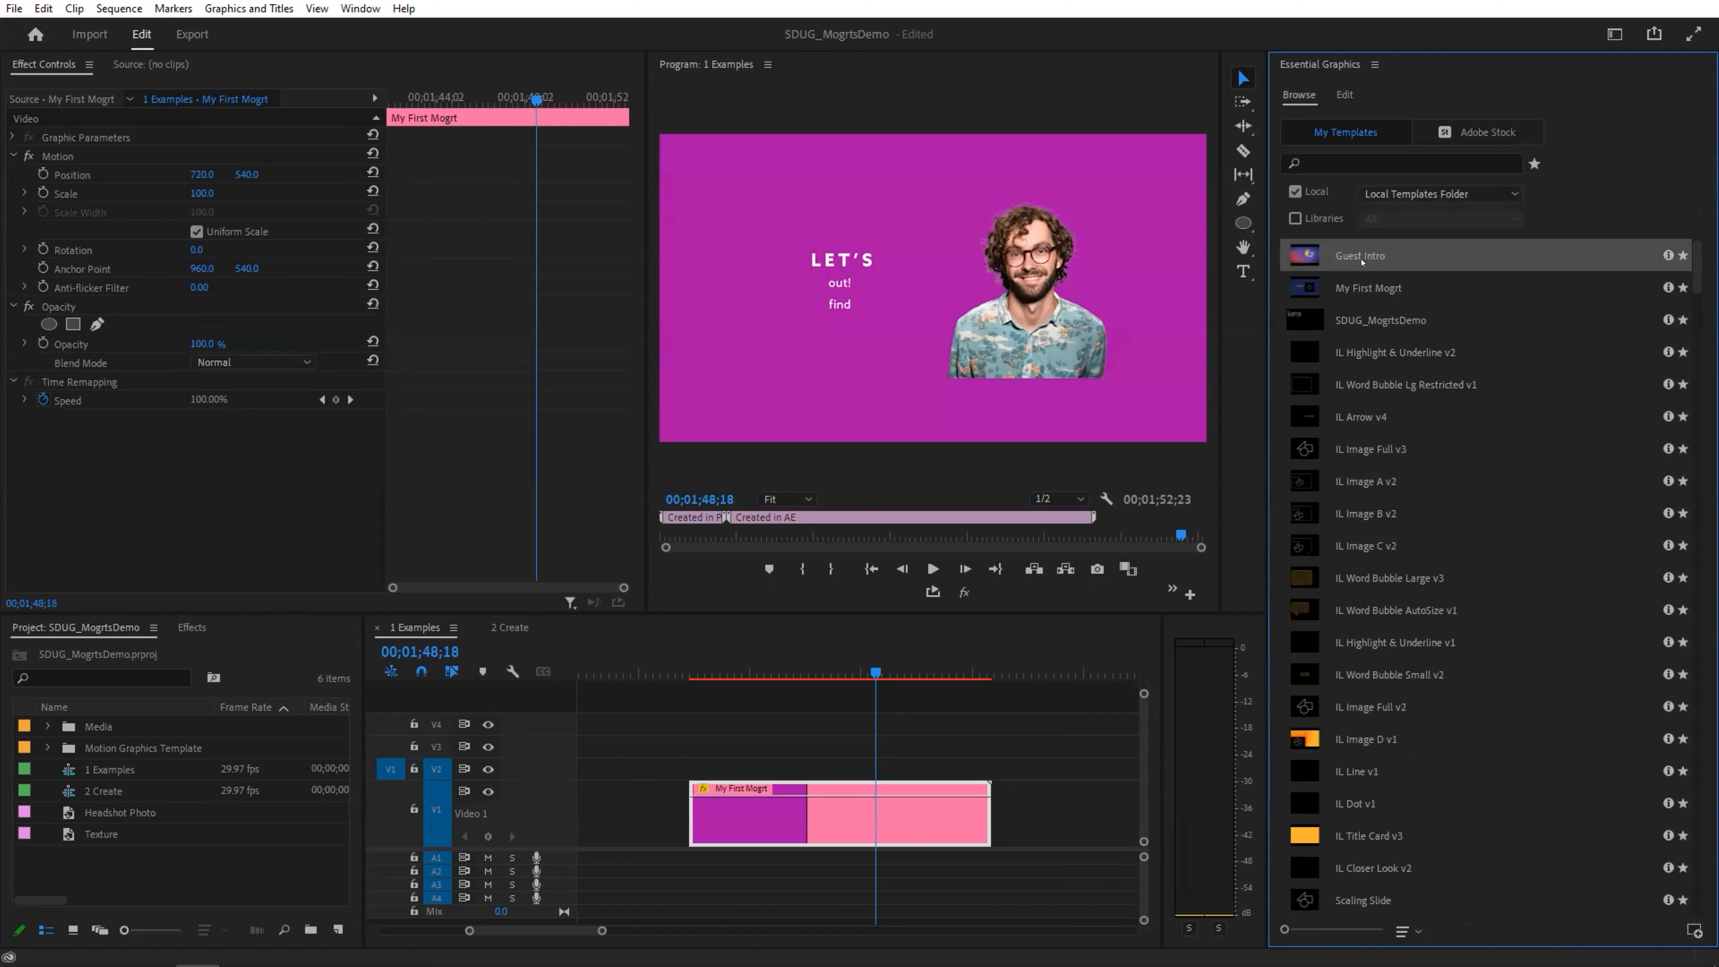
key(ctrl+z)
drag(1347, 276, 703, 812)
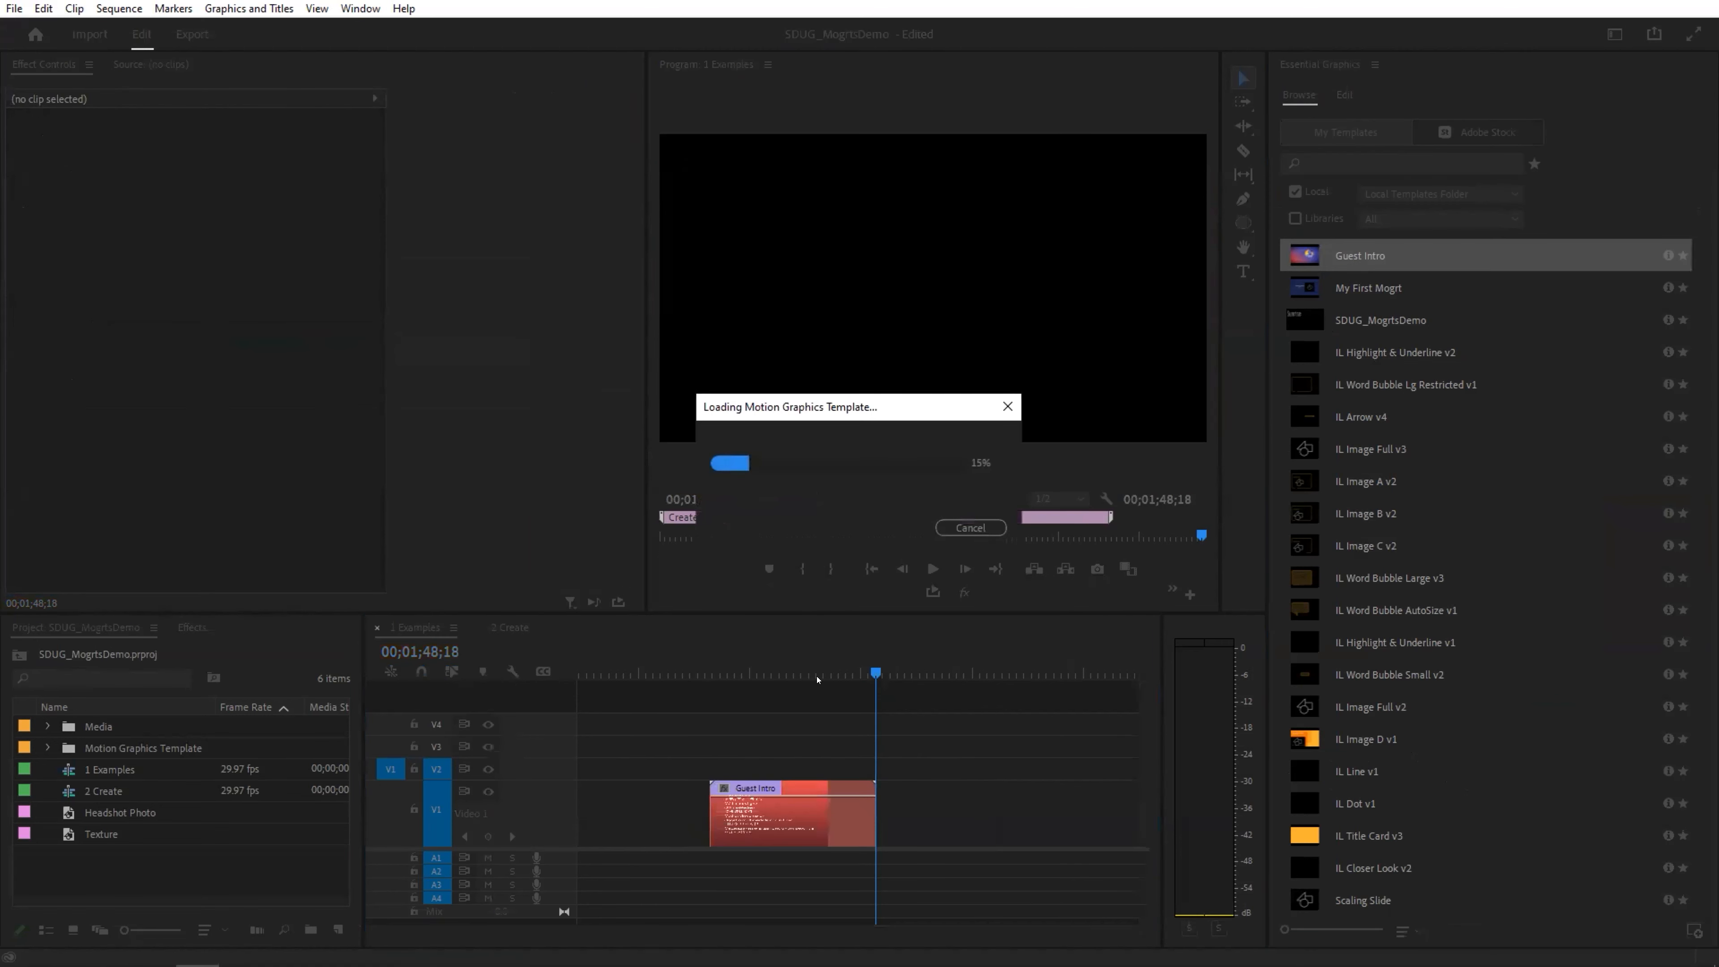
drag(832, 667, 777, 670)
drag(871, 720, 833, 786)
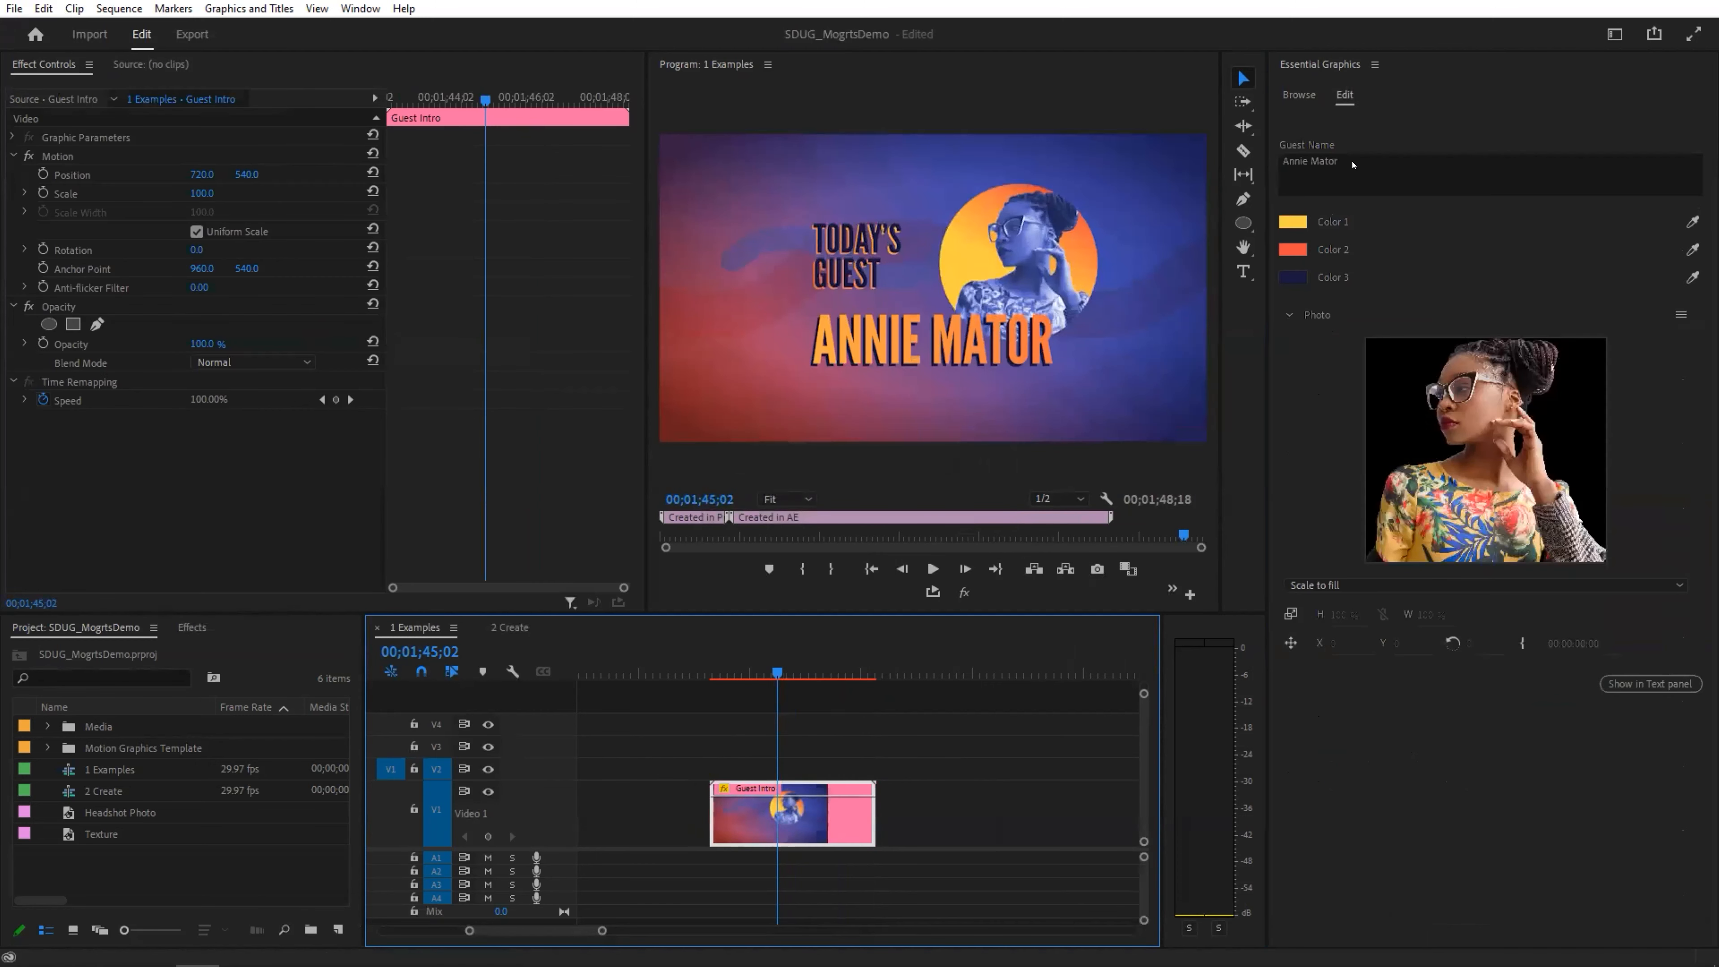
Replace the Guest Name text of the Guest Intro clip with a different guest's full name
click(1353, 166)
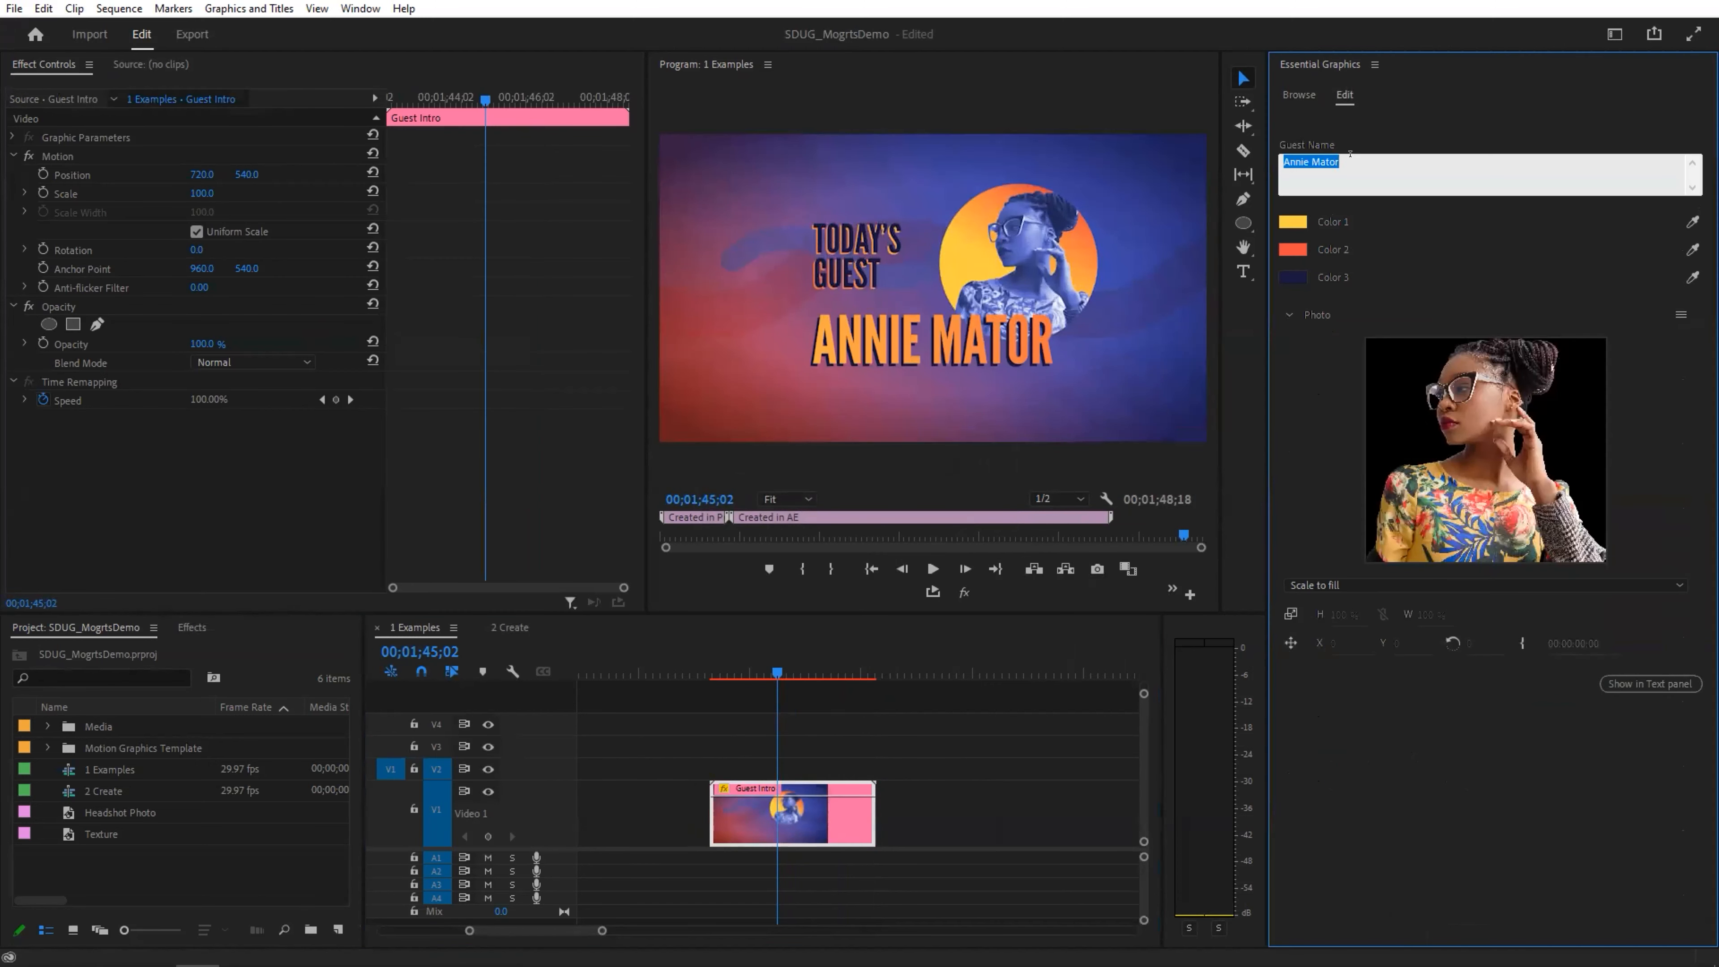
text(Kyle Keyframes)
key(Escape)
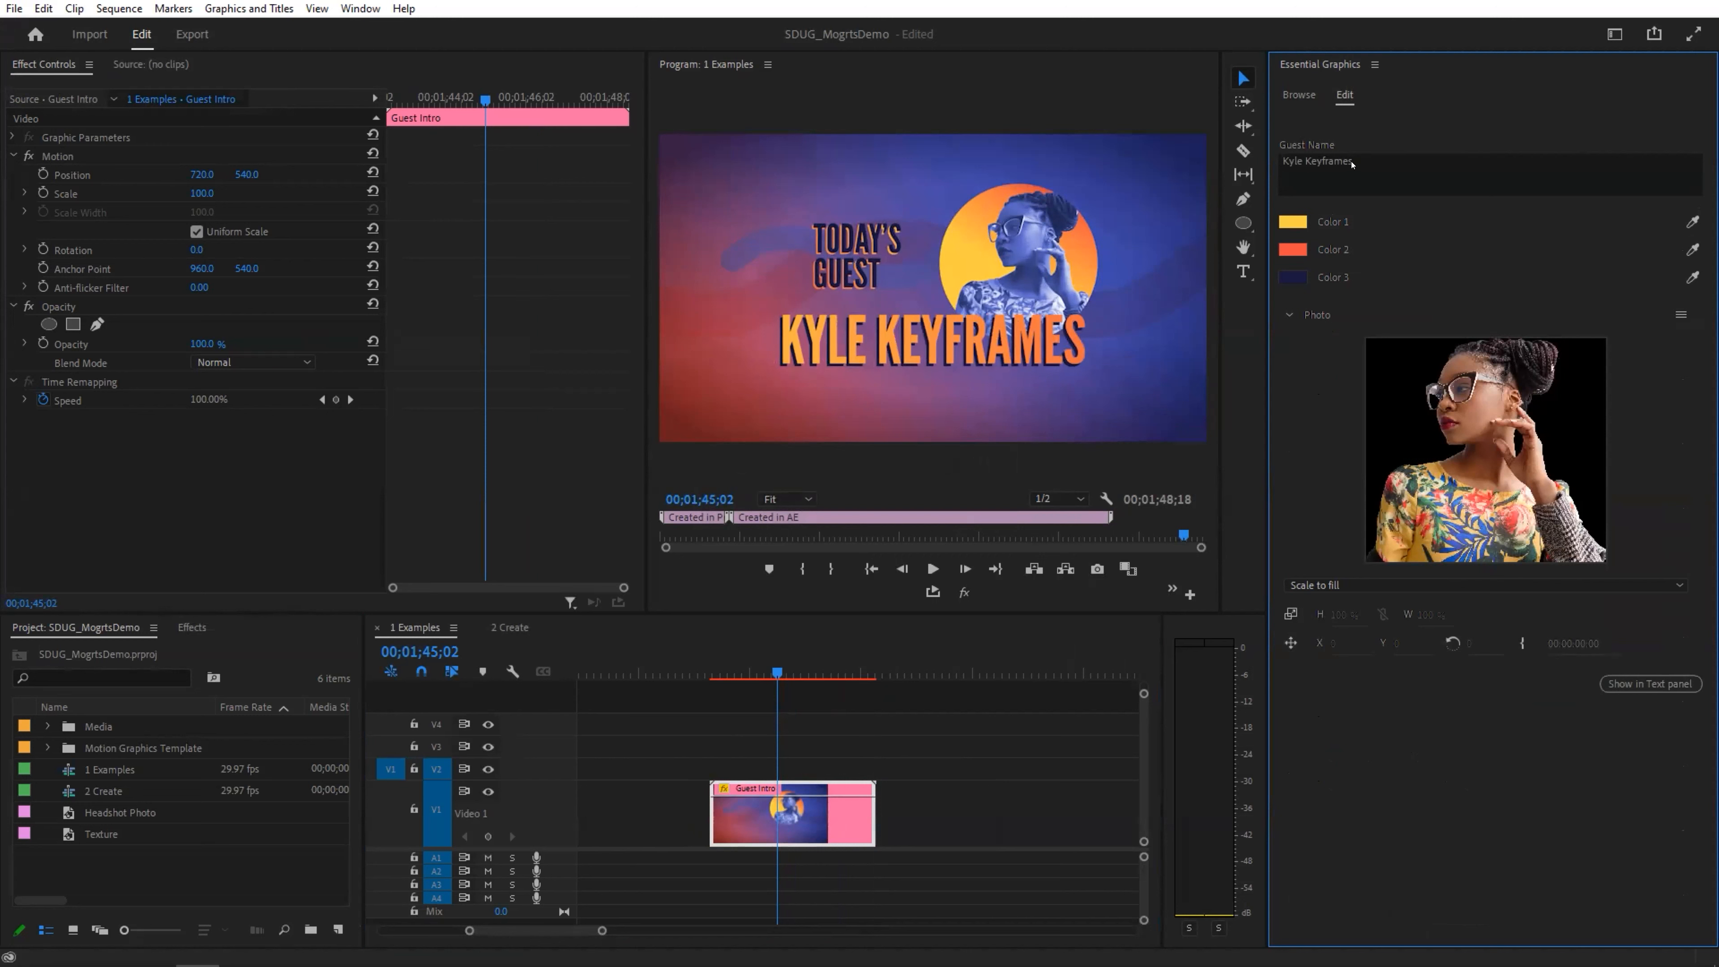
Replace the clip's Photo with Headshot Photo and shift the image slightly left within its circle
drag(106, 810, 1508, 492)
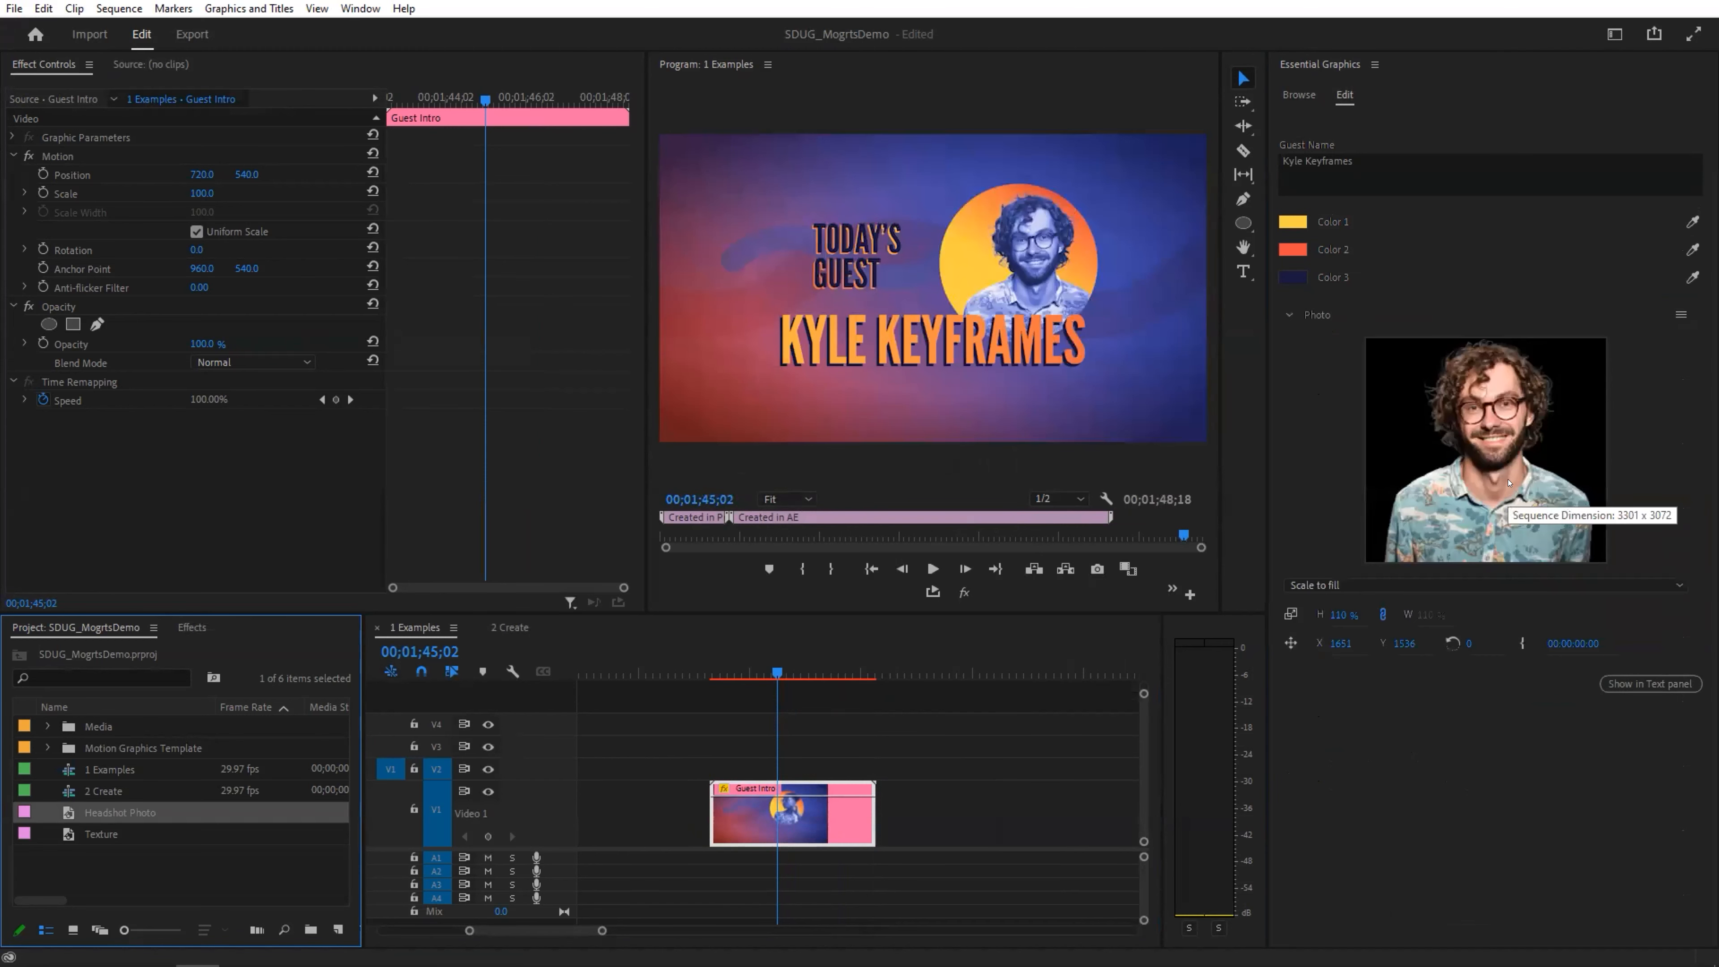
click(1340, 641)
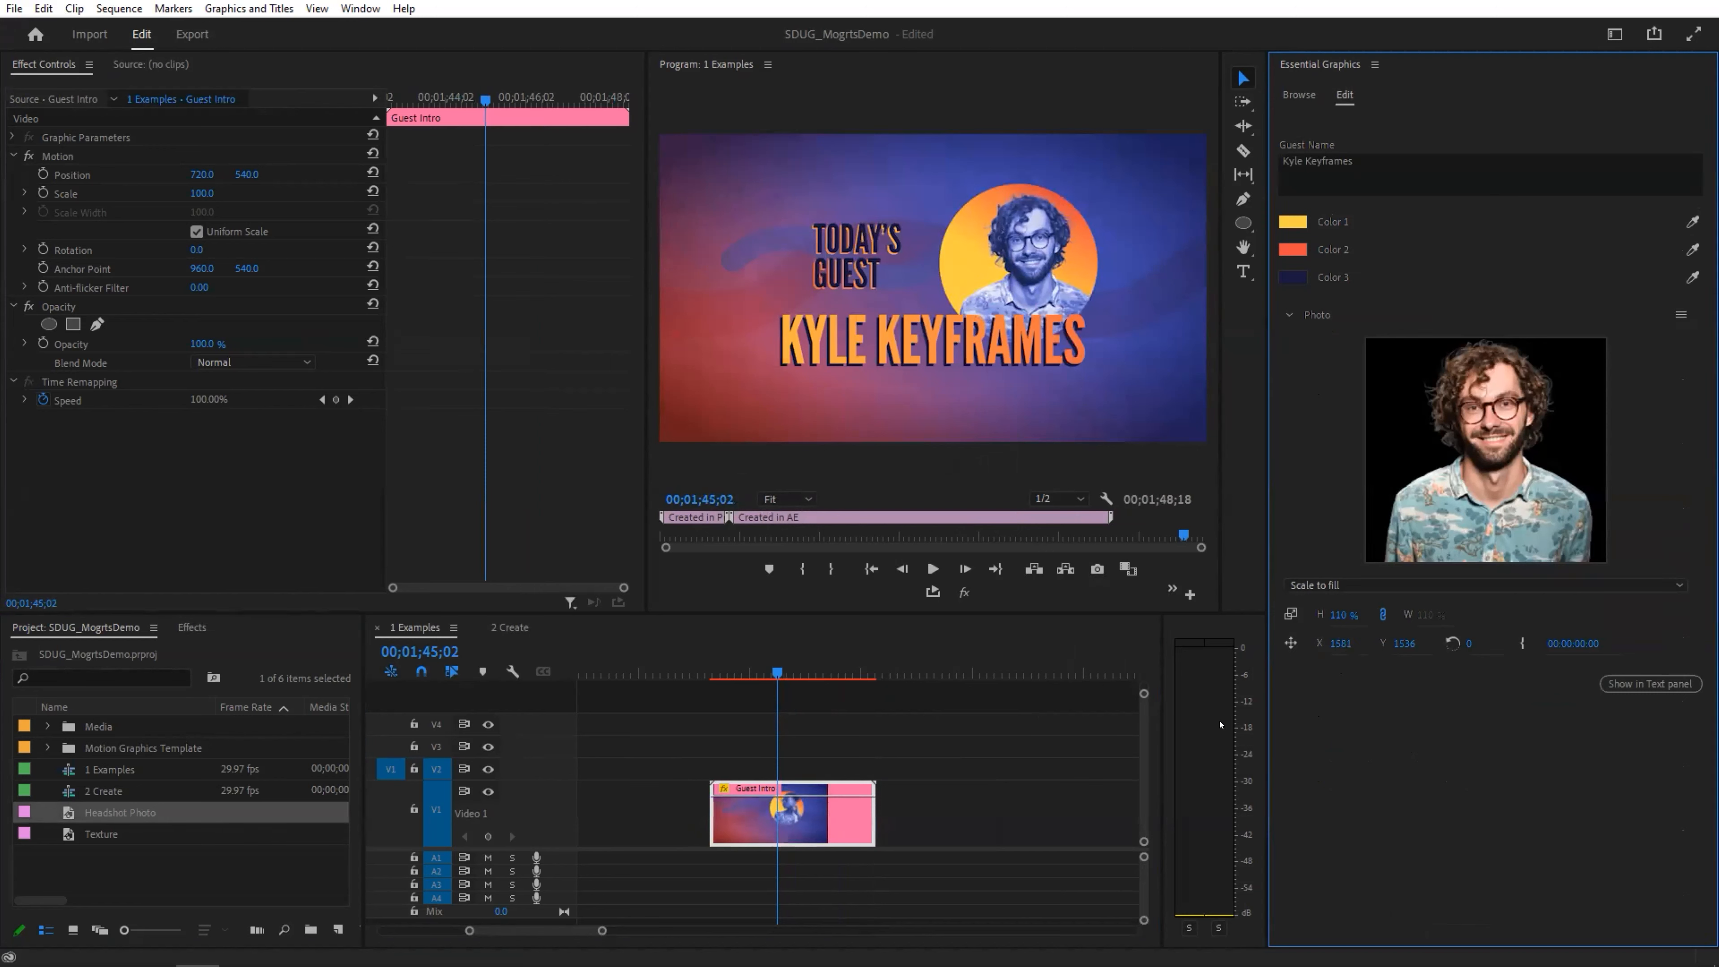
Recolor the Guest Intro clip with green for Color 1, light blue for Color 2 and dark purple for Color 3
click(1294, 222)
click(892, 440)
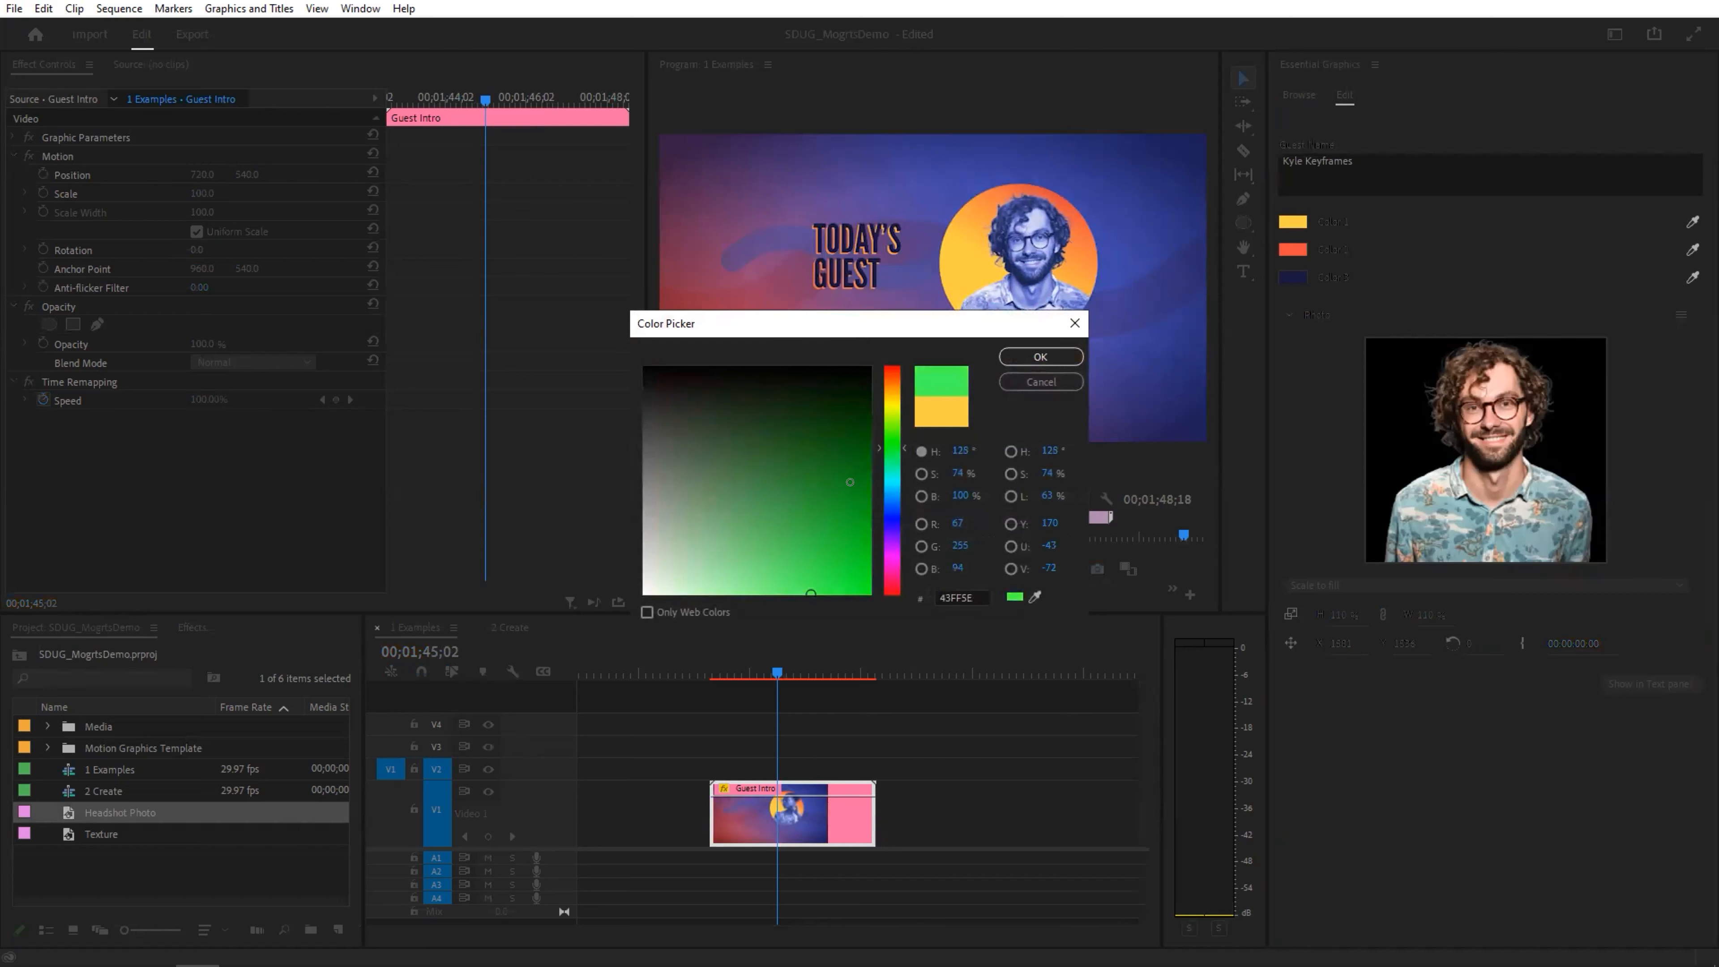
click(1041, 357)
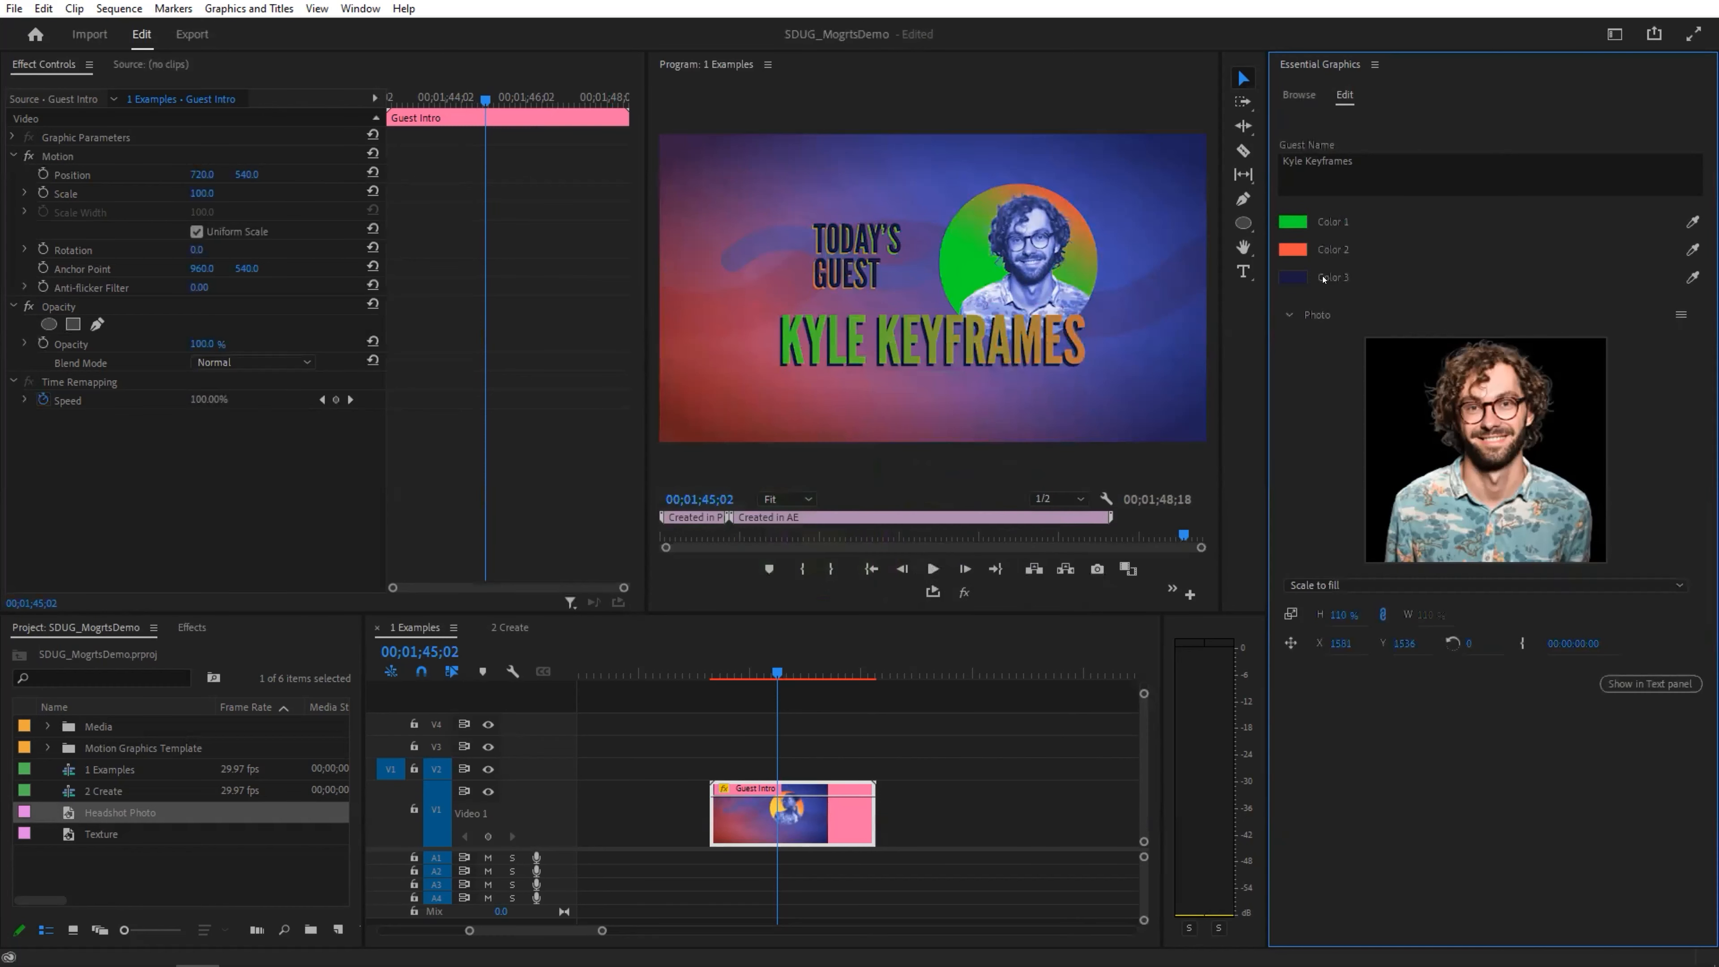
click(1292, 250)
click(892, 489)
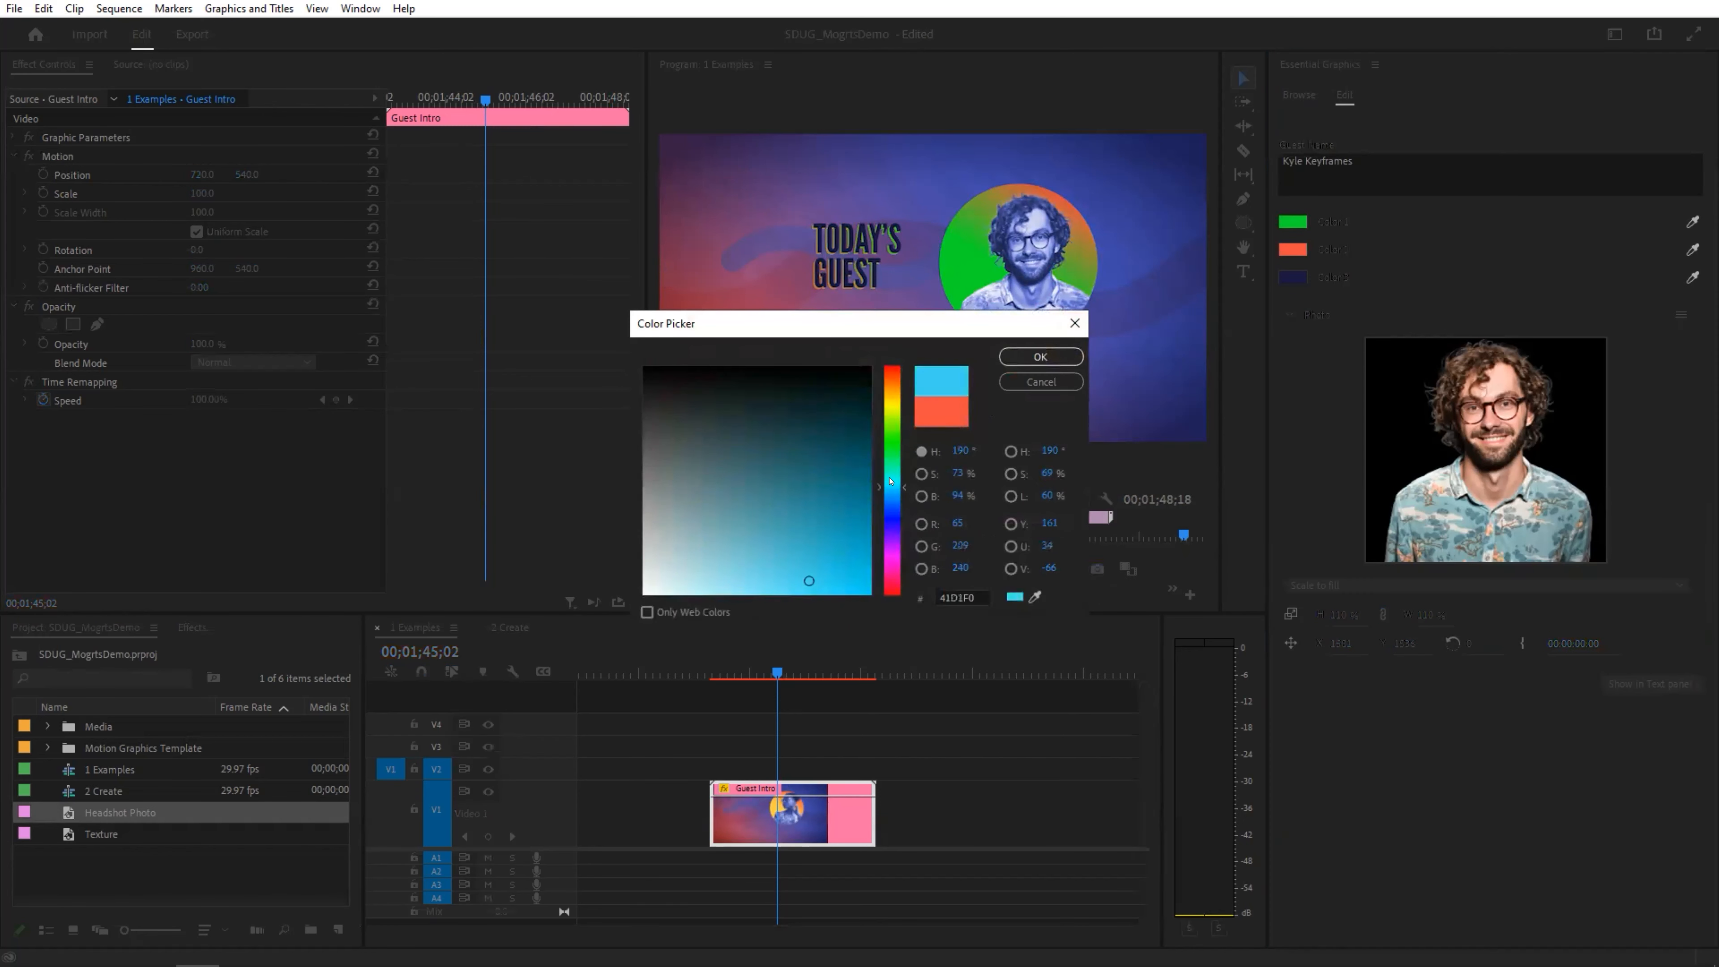
click(1039, 355)
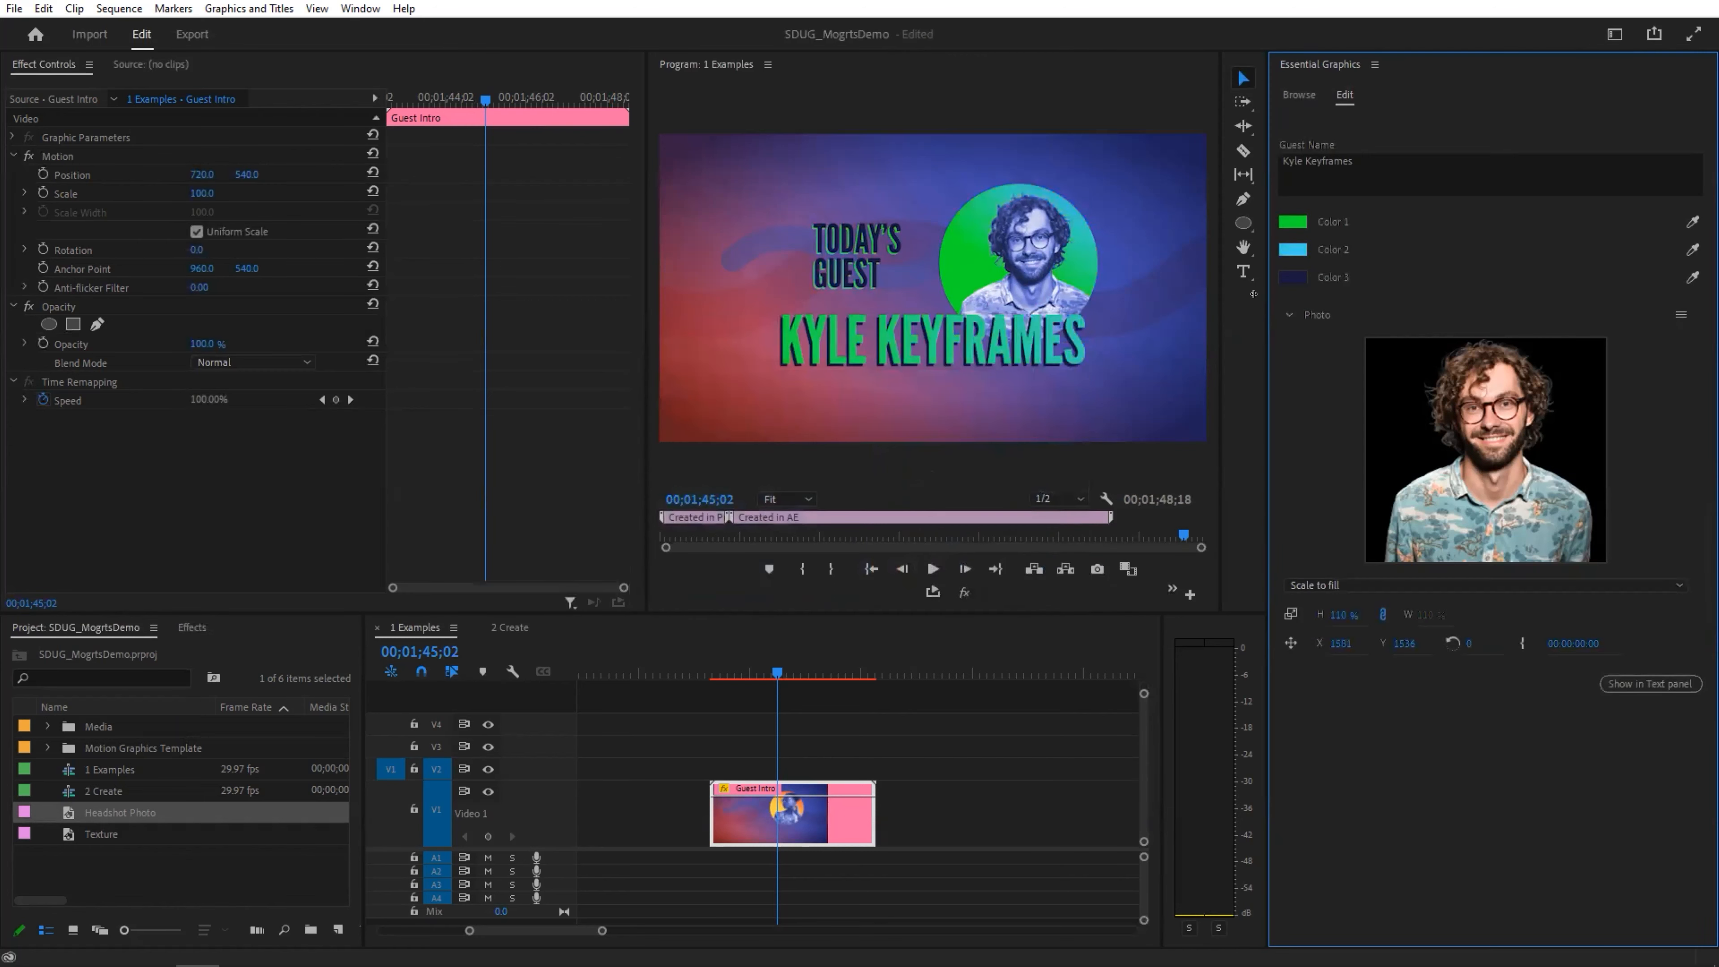
click(1293, 277)
mouse_move(877, 523)
mouse_down()
mouse_move(878, 467)
mouse_move(880, 551)
mouse_up()
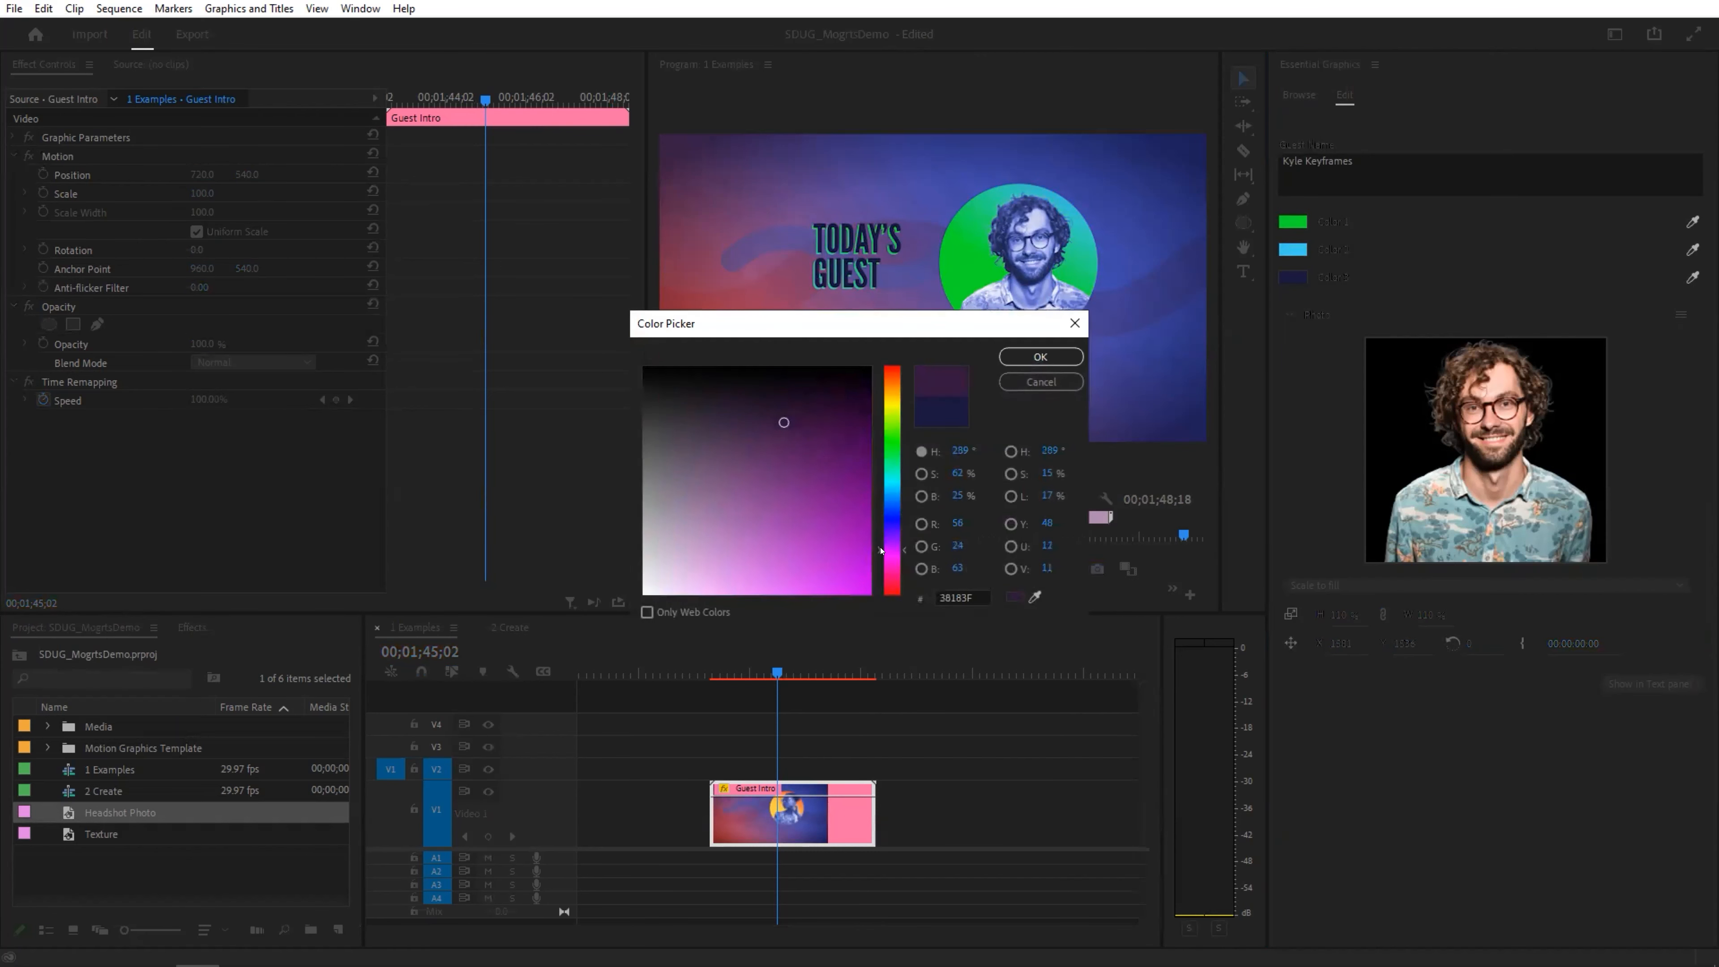
click(1040, 357)
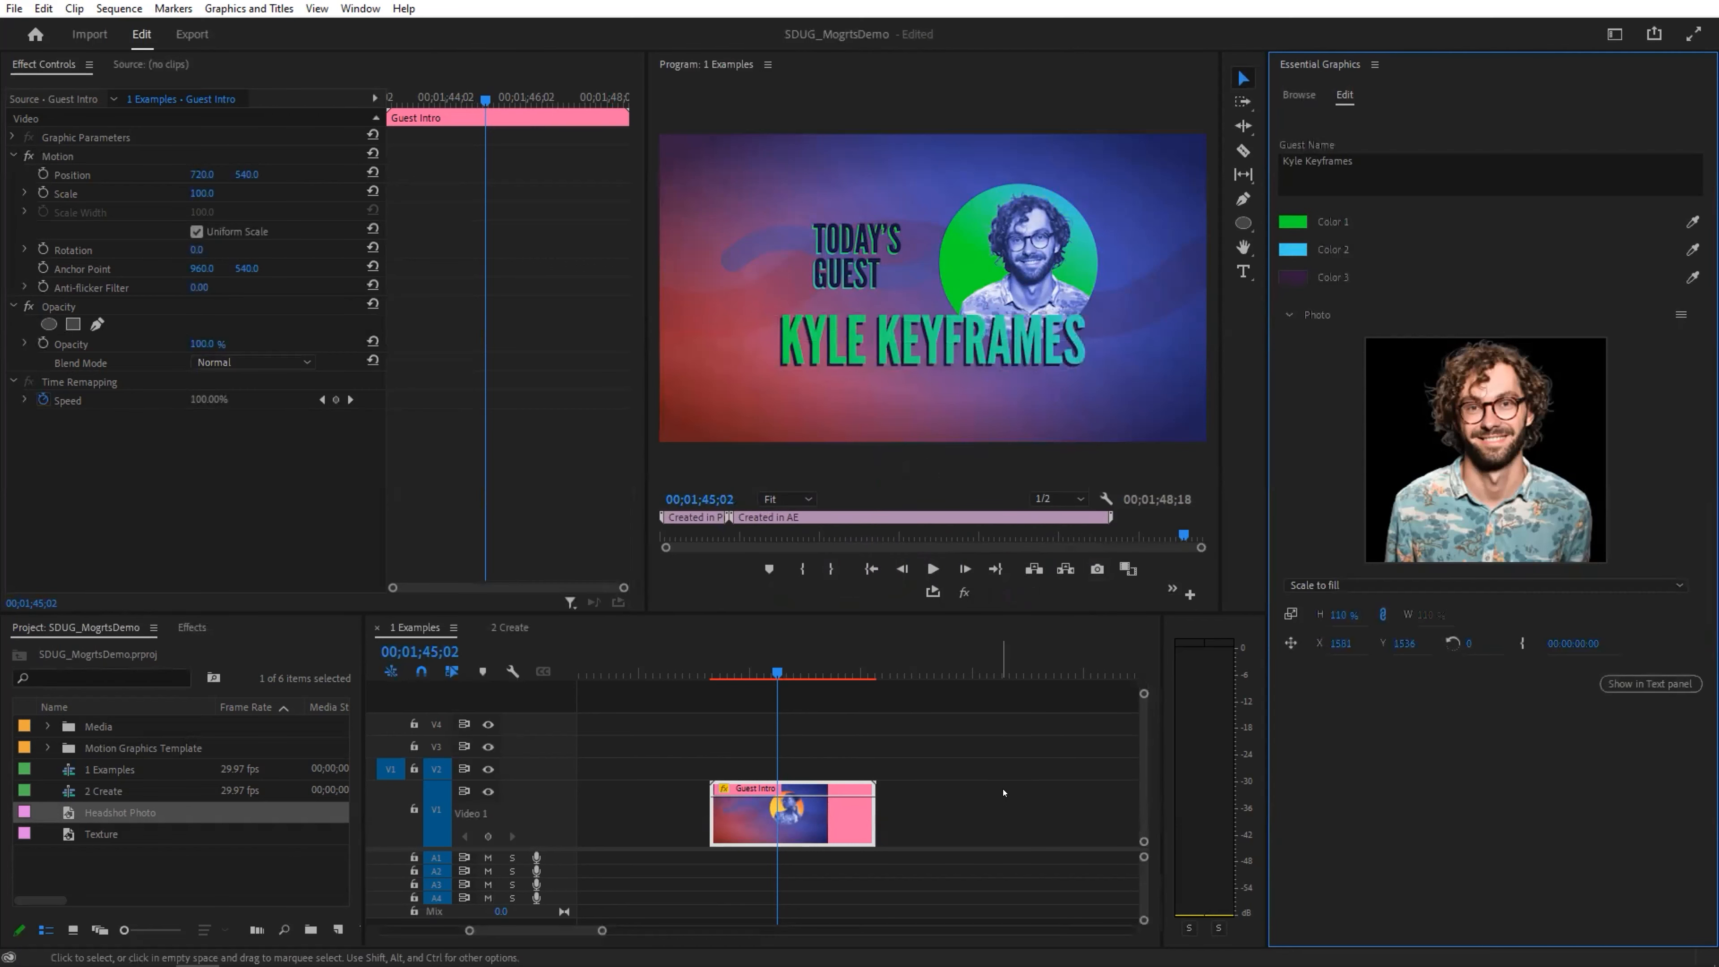
Play the customized Guest Intro clip from its start twice, stopping the second playback once the full title is on screen
drag(778, 672, 707, 670)
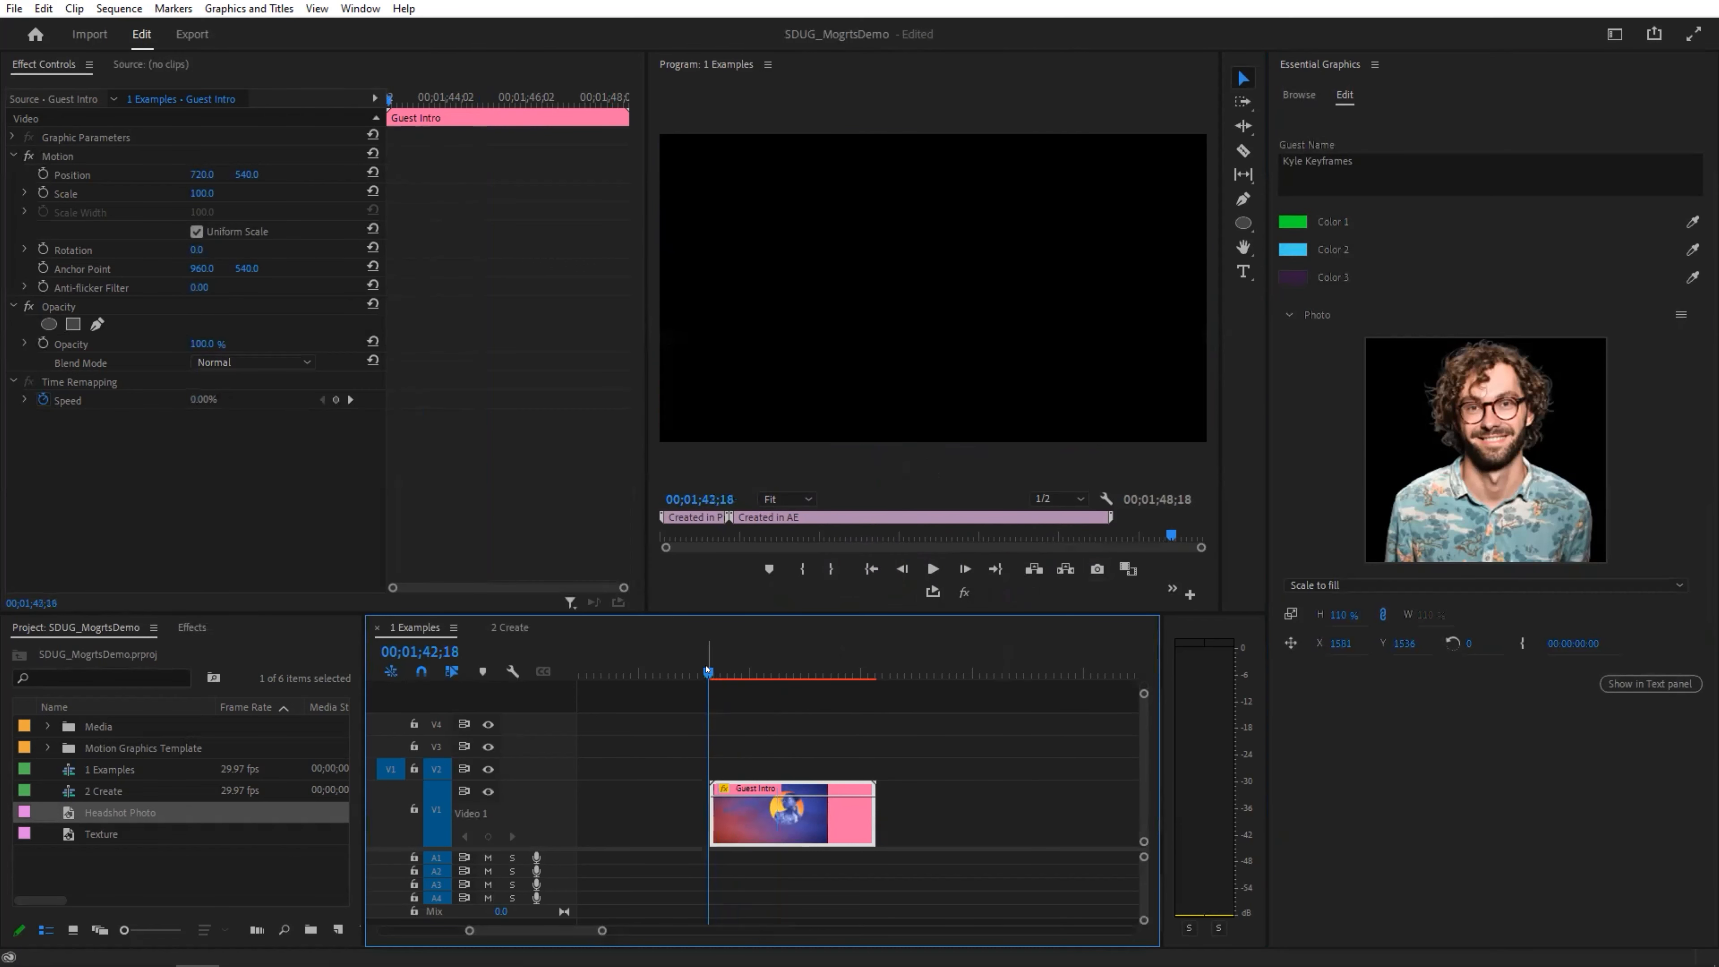
key(space)
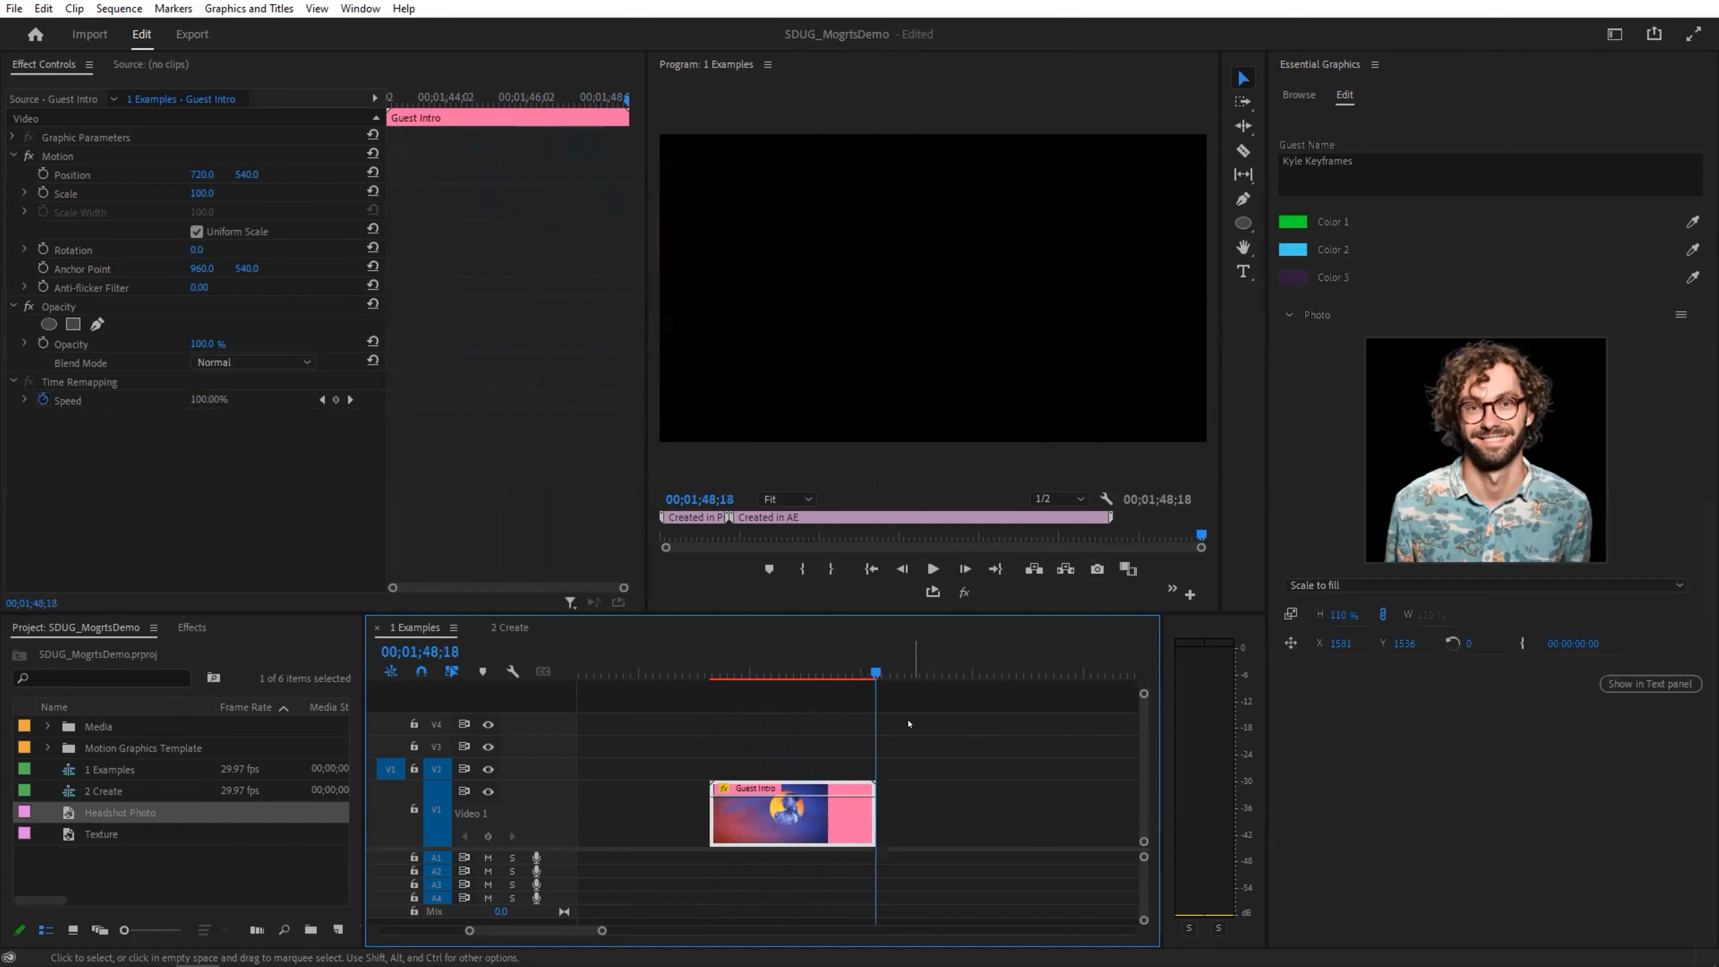
click(718, 675)
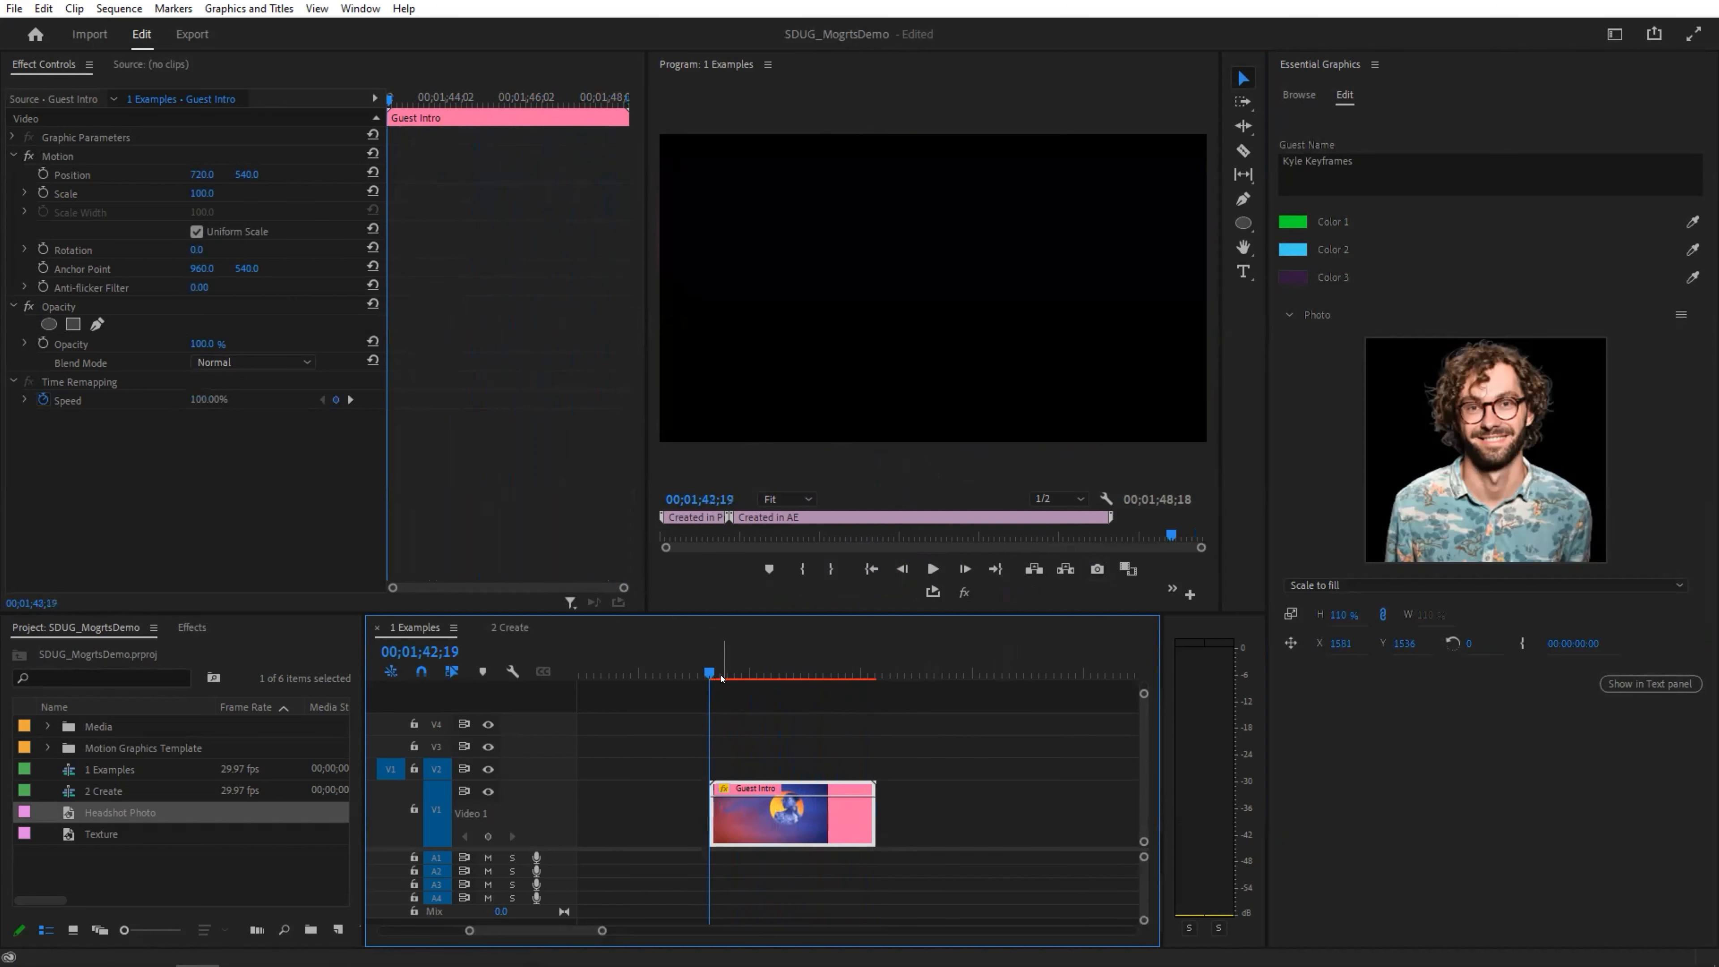
key(space)
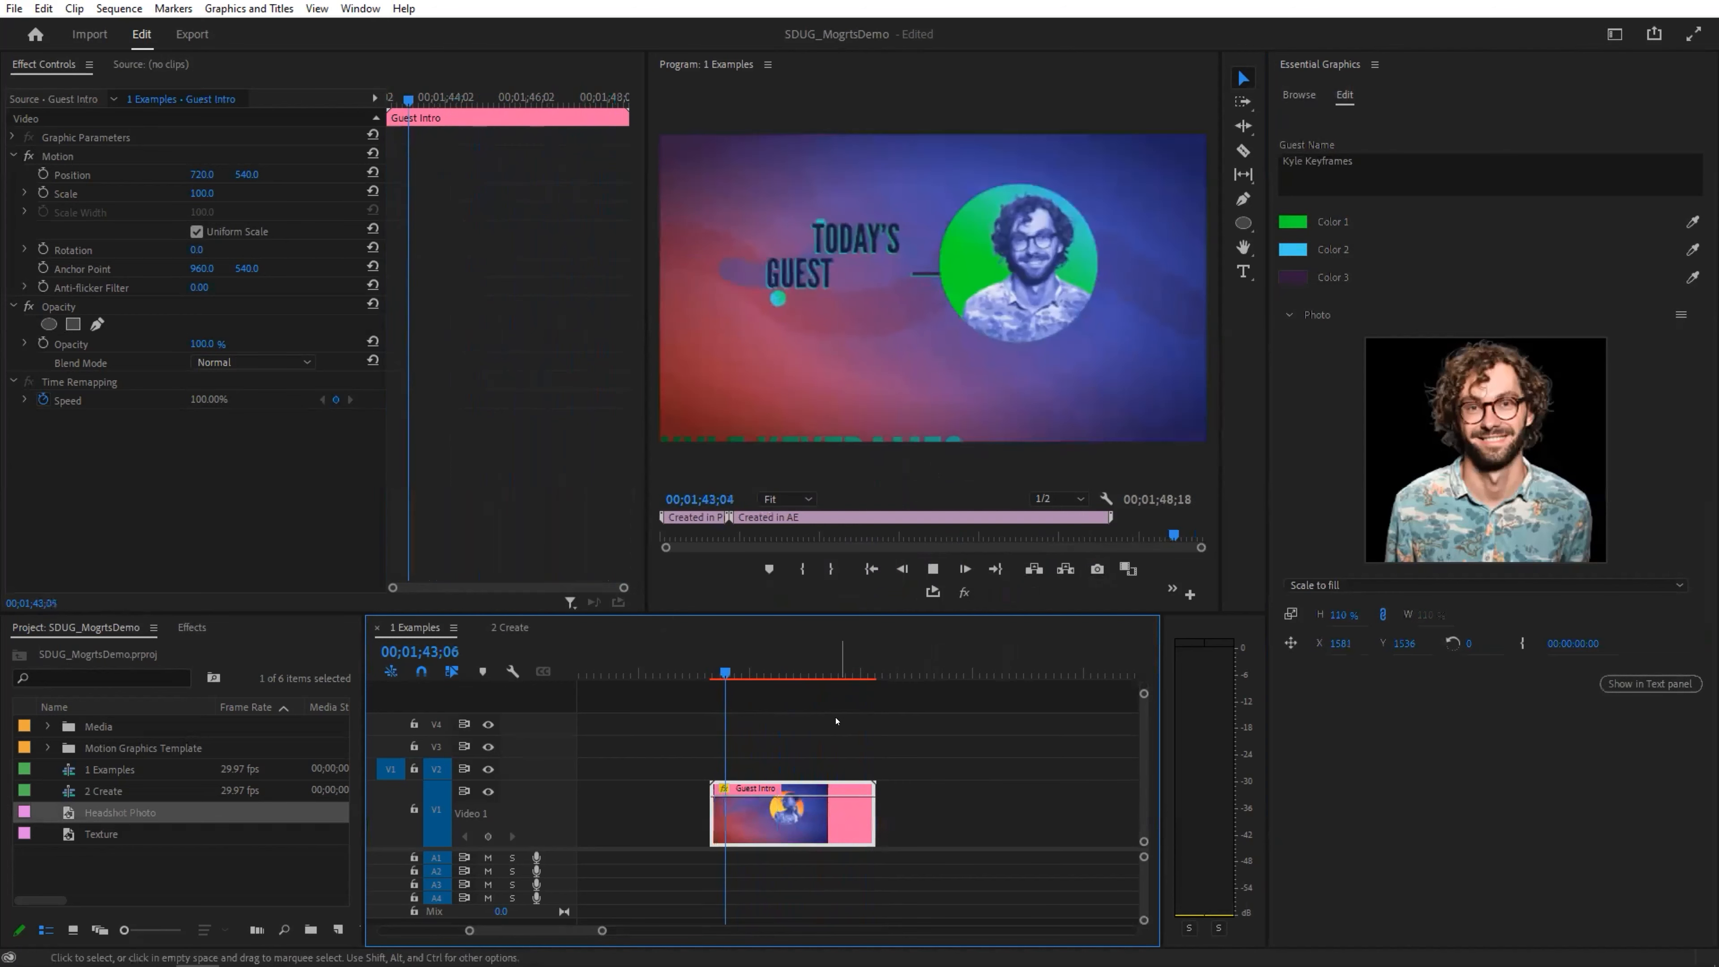
key(space)
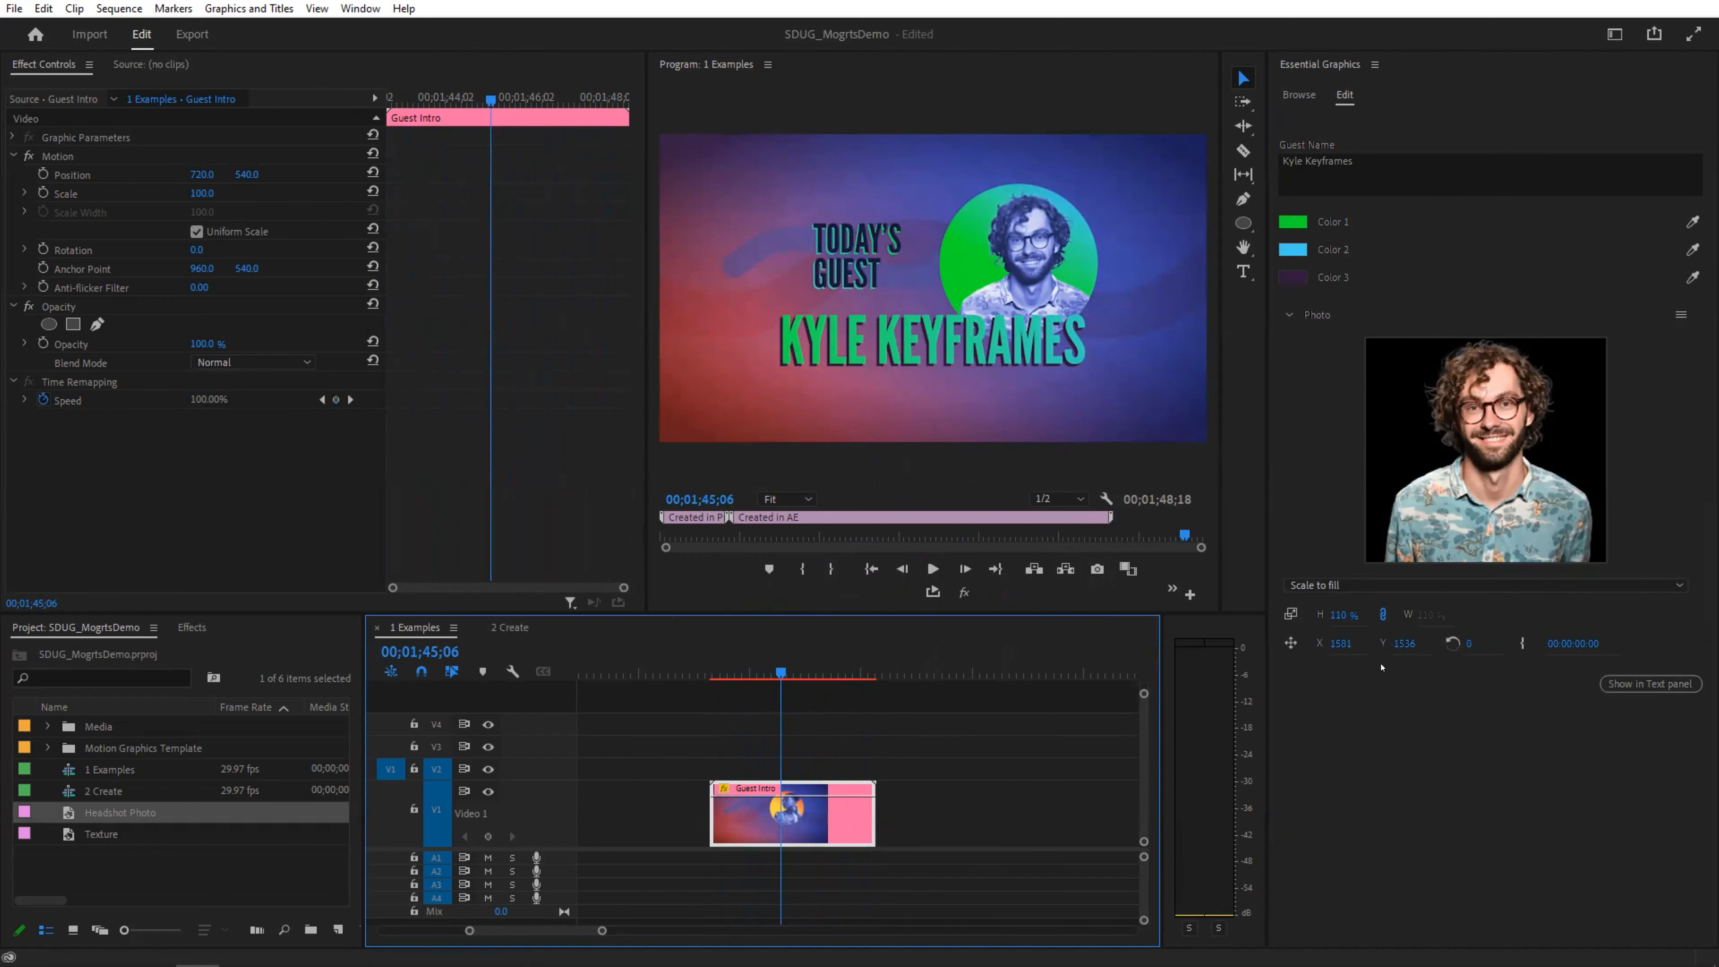
Switch to After Effects and examine the expressions on the Name Trail and Guest Name layers
key(alt+Tab)
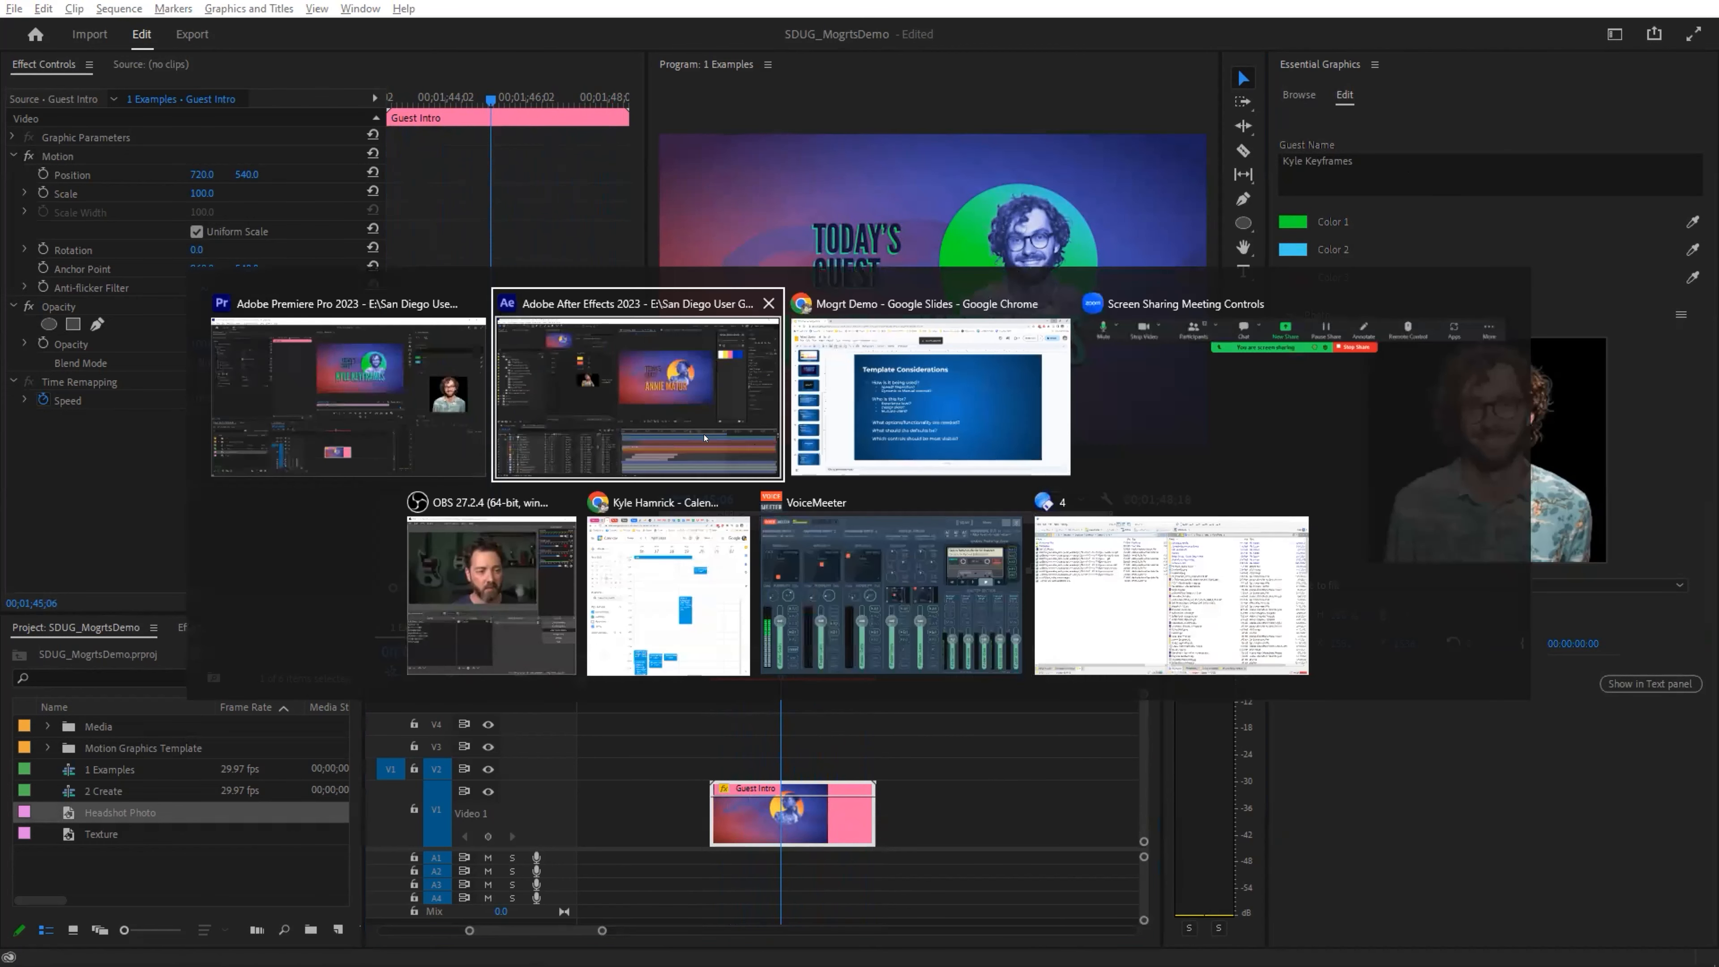
click(677, 439)
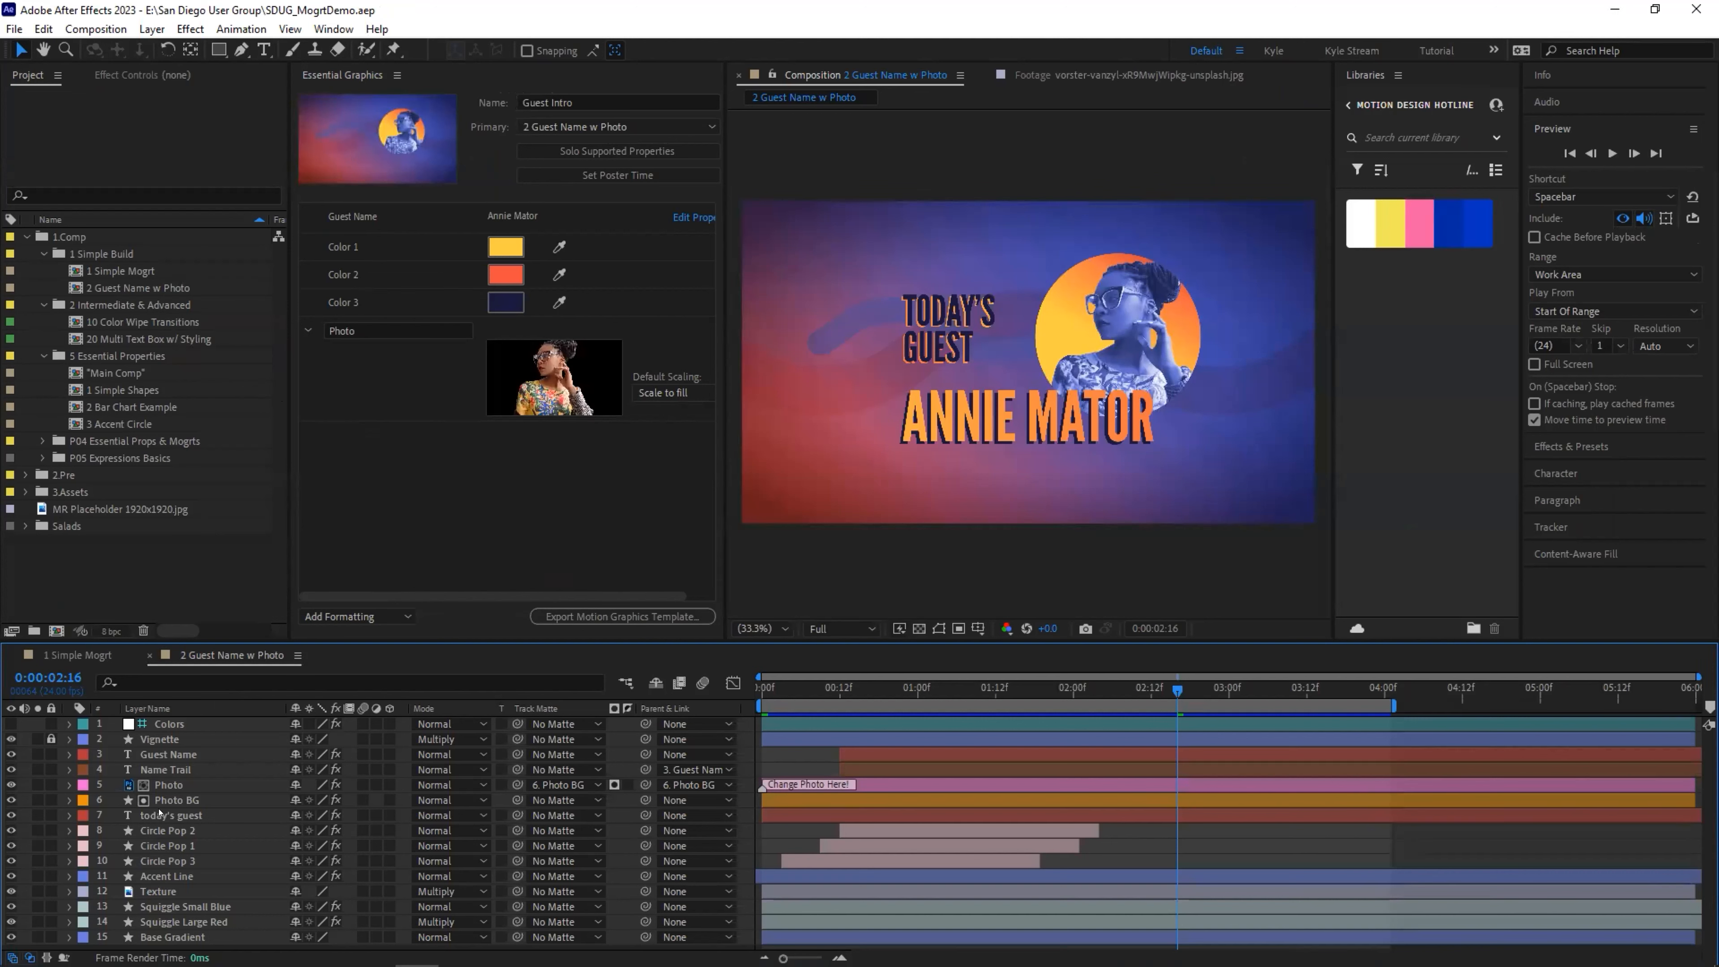
click(173, 769)
key(e)
key(e)
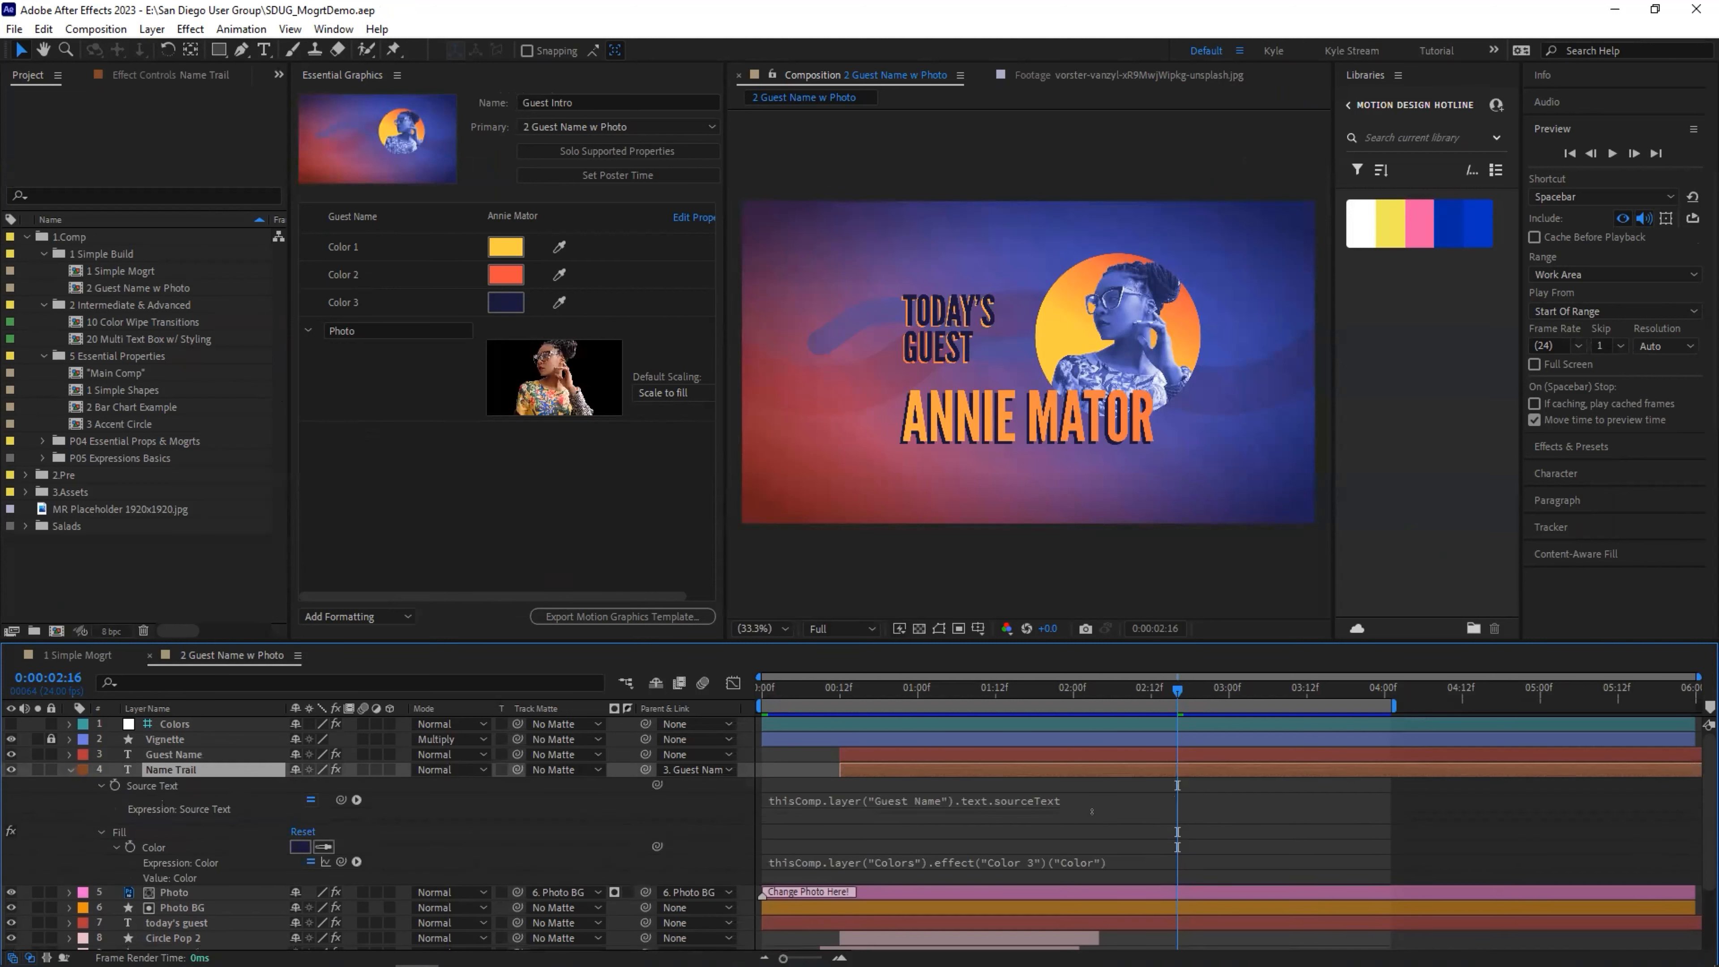
click(164, 754)
key(e)
key(e)
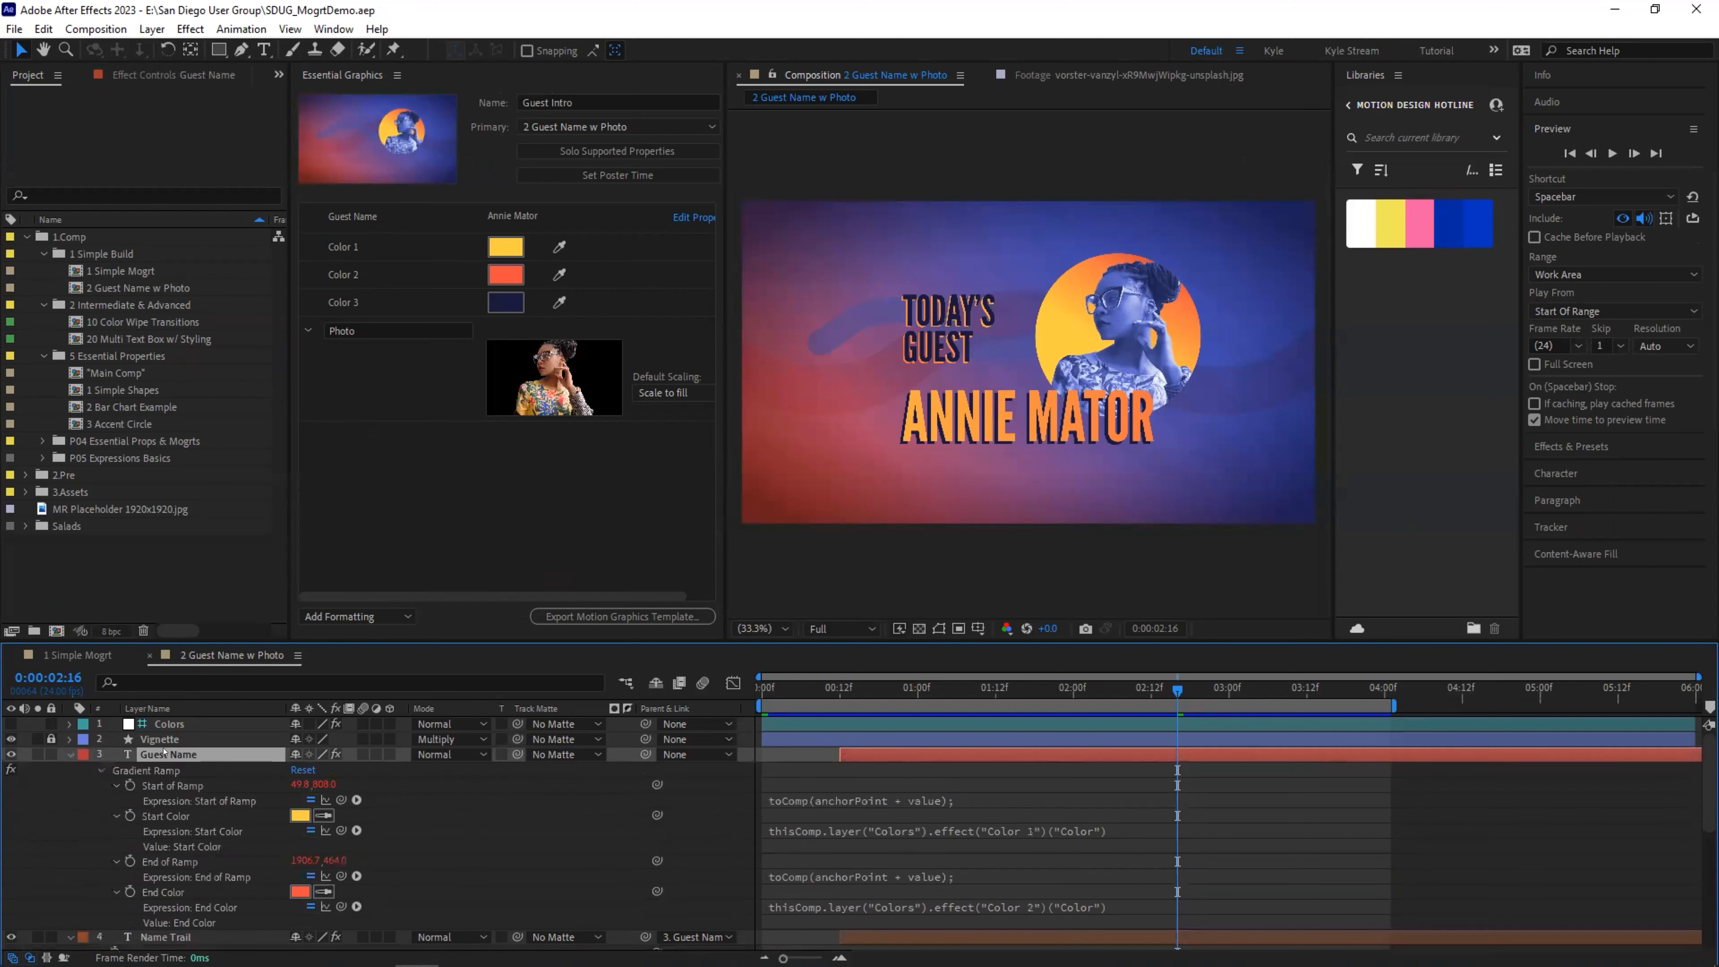
scroll(131, 807, down, 5)
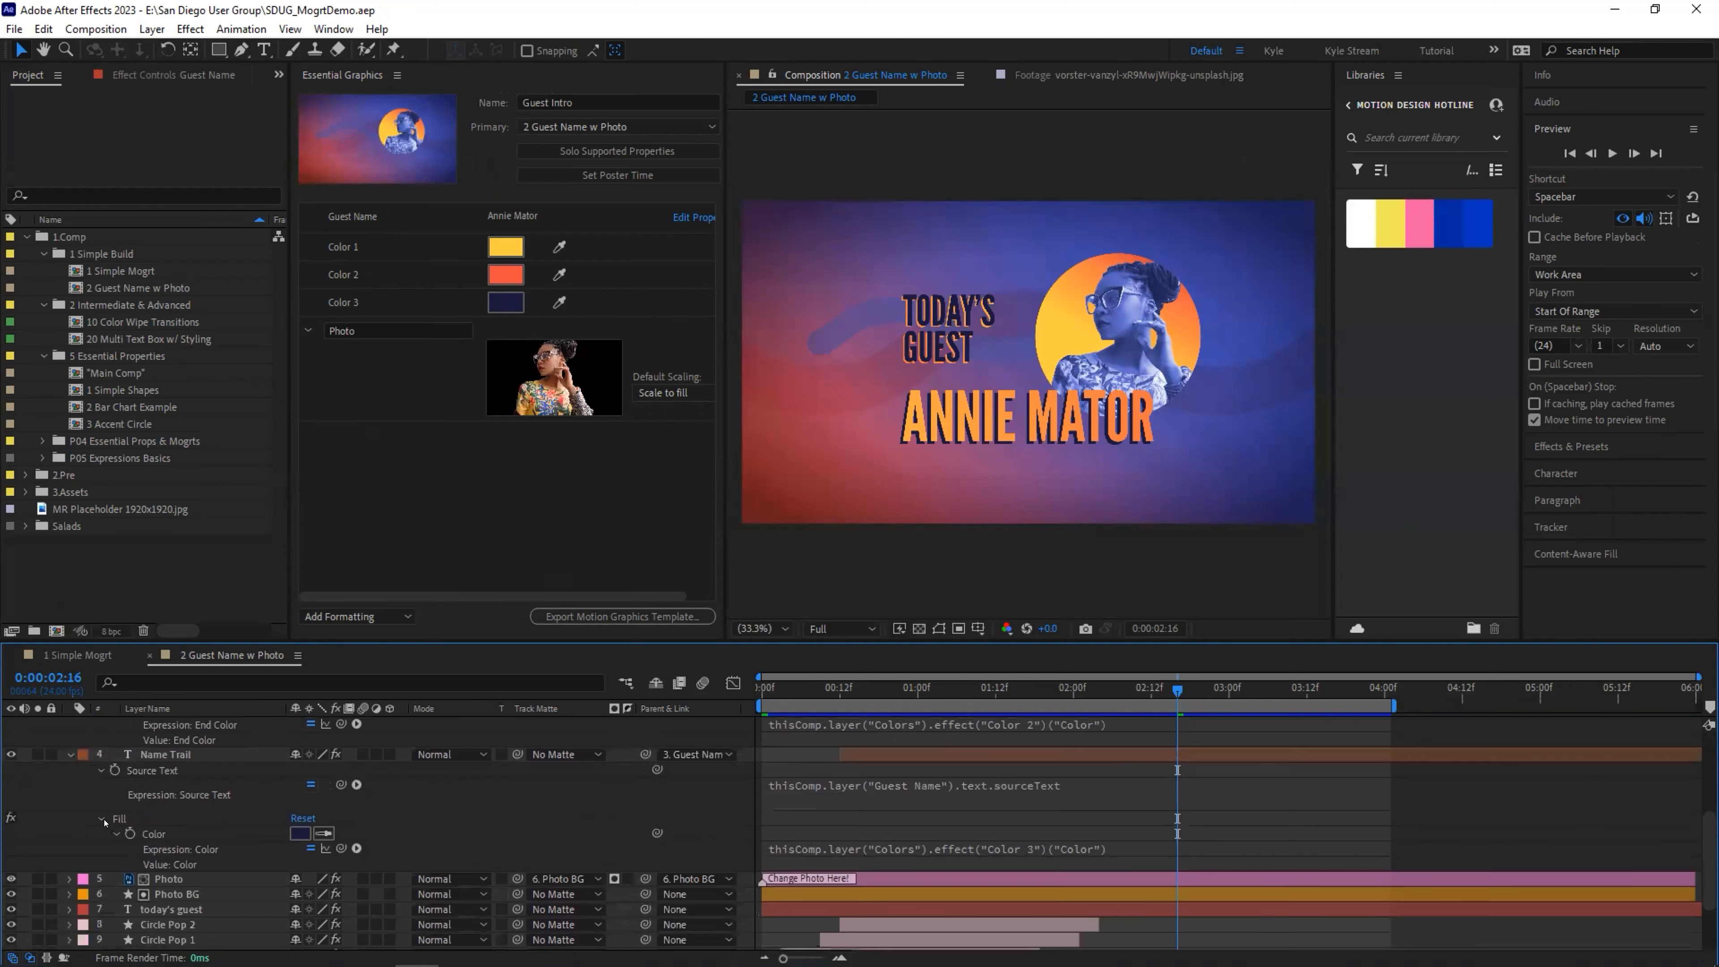
Solo the Name Trail layer and move the playhead to 0:00:00:21
click(164, 754)
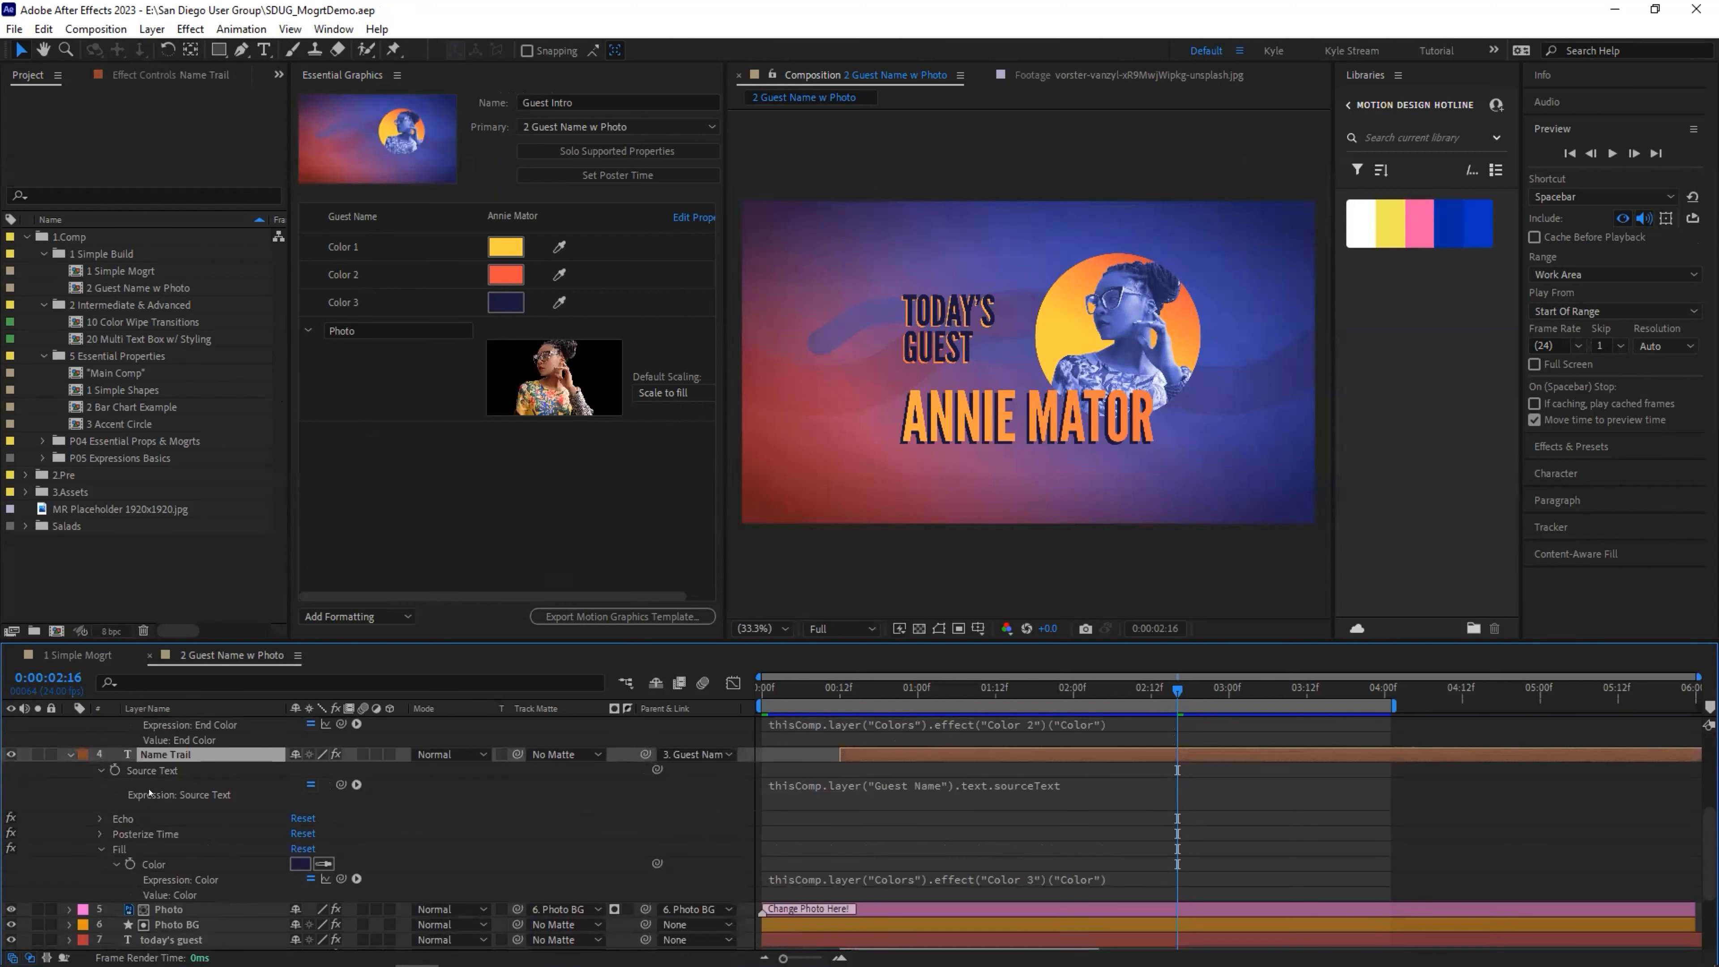
click(37, 753)
drag(836, 689, 898, 690)
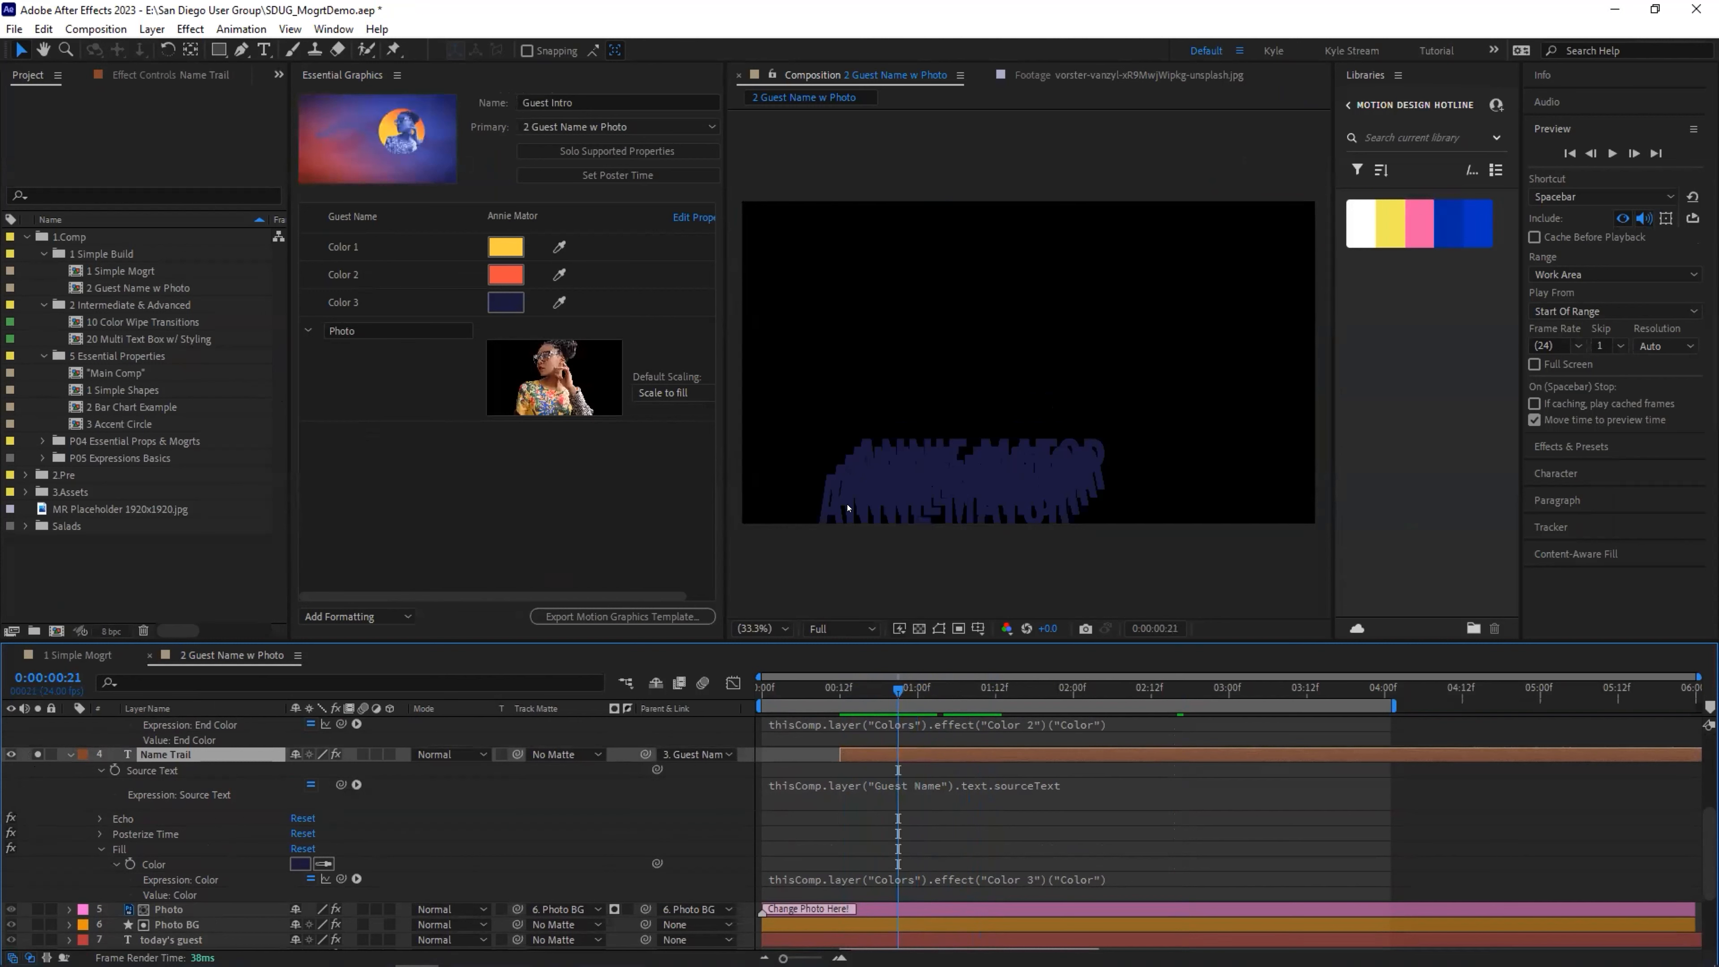
Collapse the open properties of the Name Trail and Guest Name layers
scroll(76, 836, up, 1)
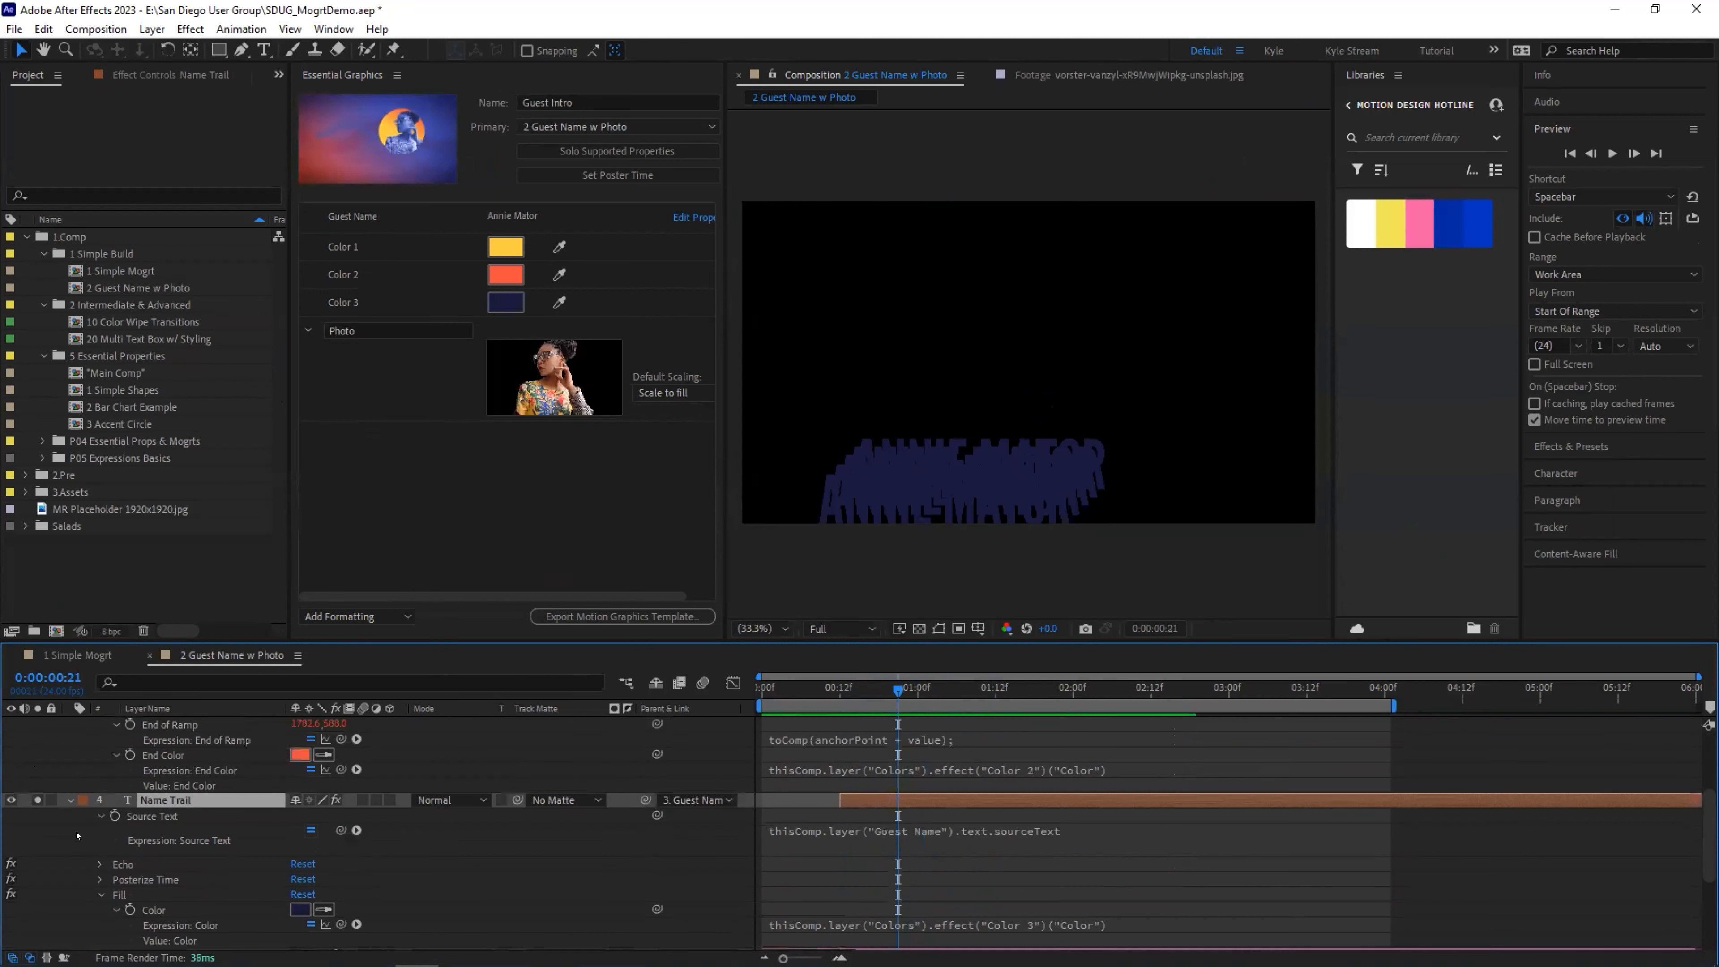
click(78, 825)
scroll(103, 839, up, 1)
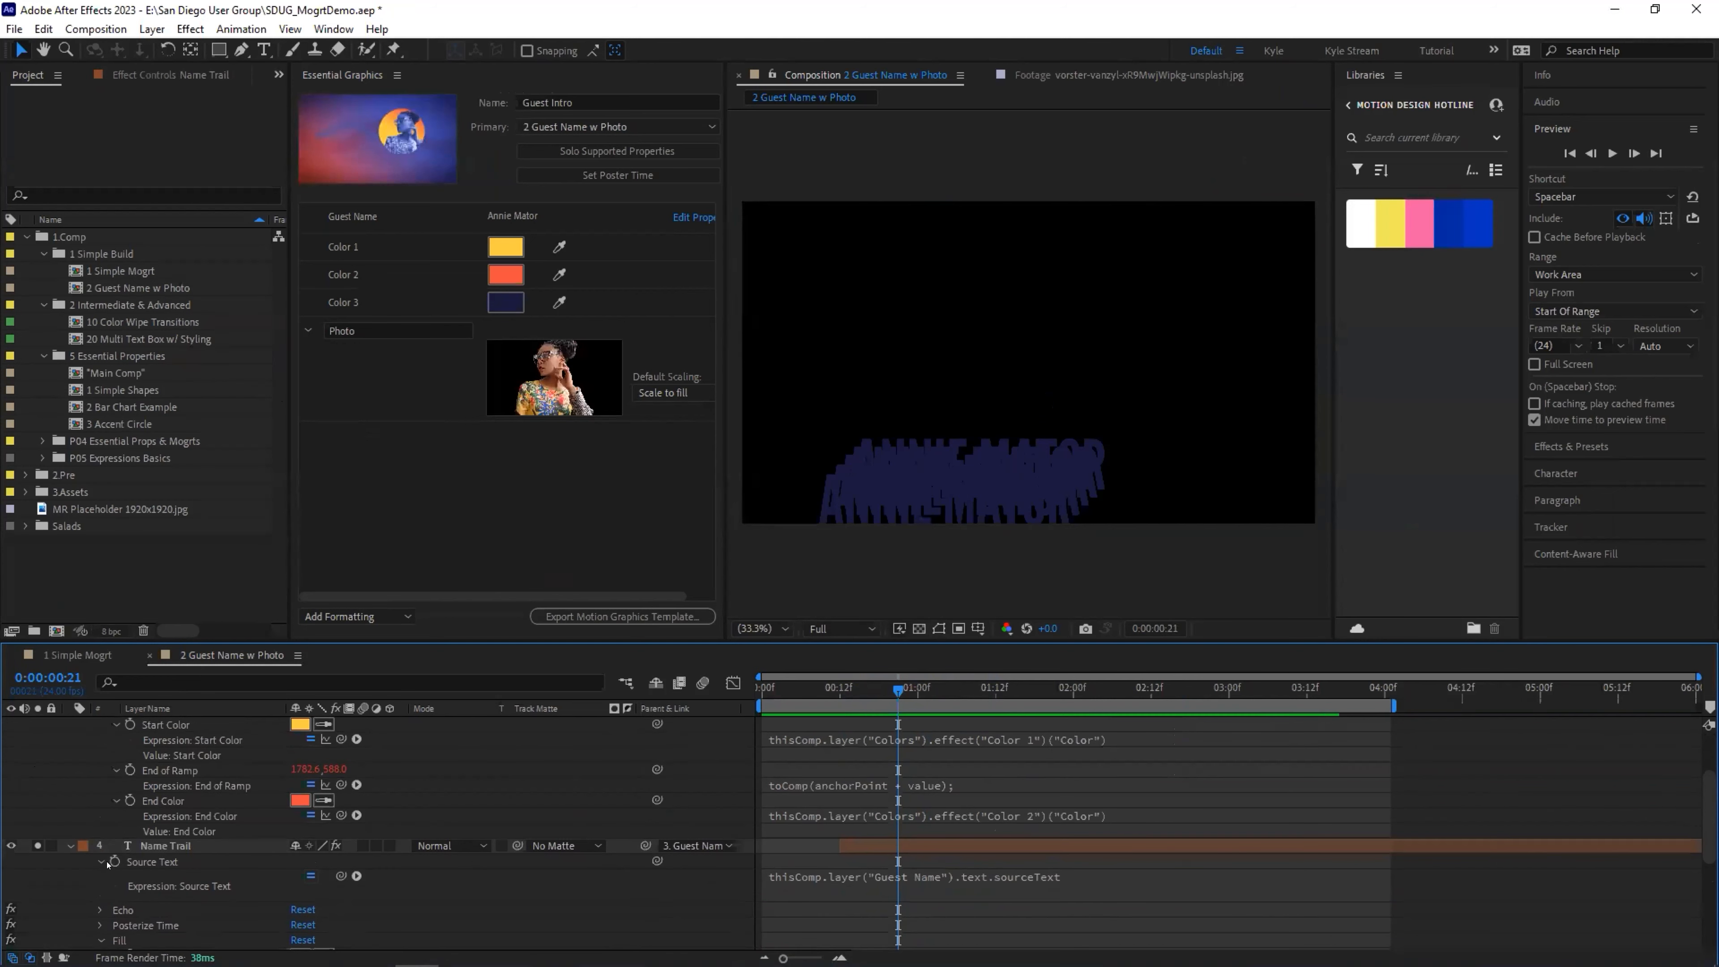
scroll(159, 864, up, 1)
click(69, 890)
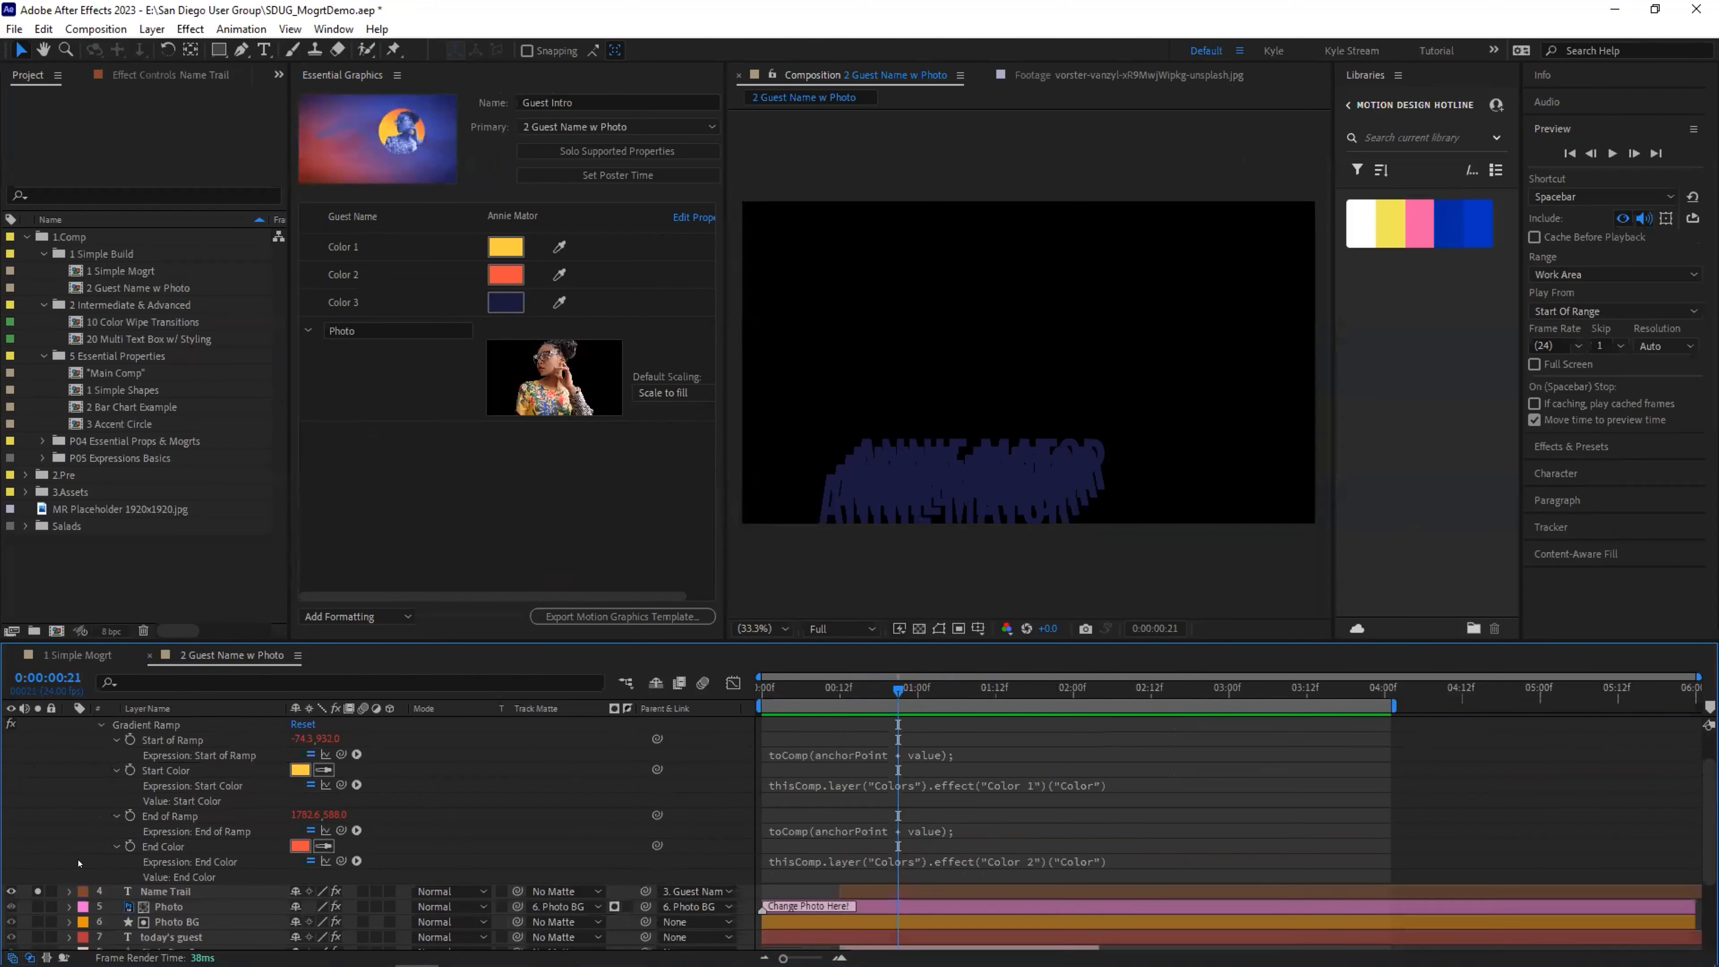
scroll(100, 797, up, 1)
click(71, 754)
Select the Guest Name and Name Trail layers together and filter the timeline properties by "source"
click(168, 754)
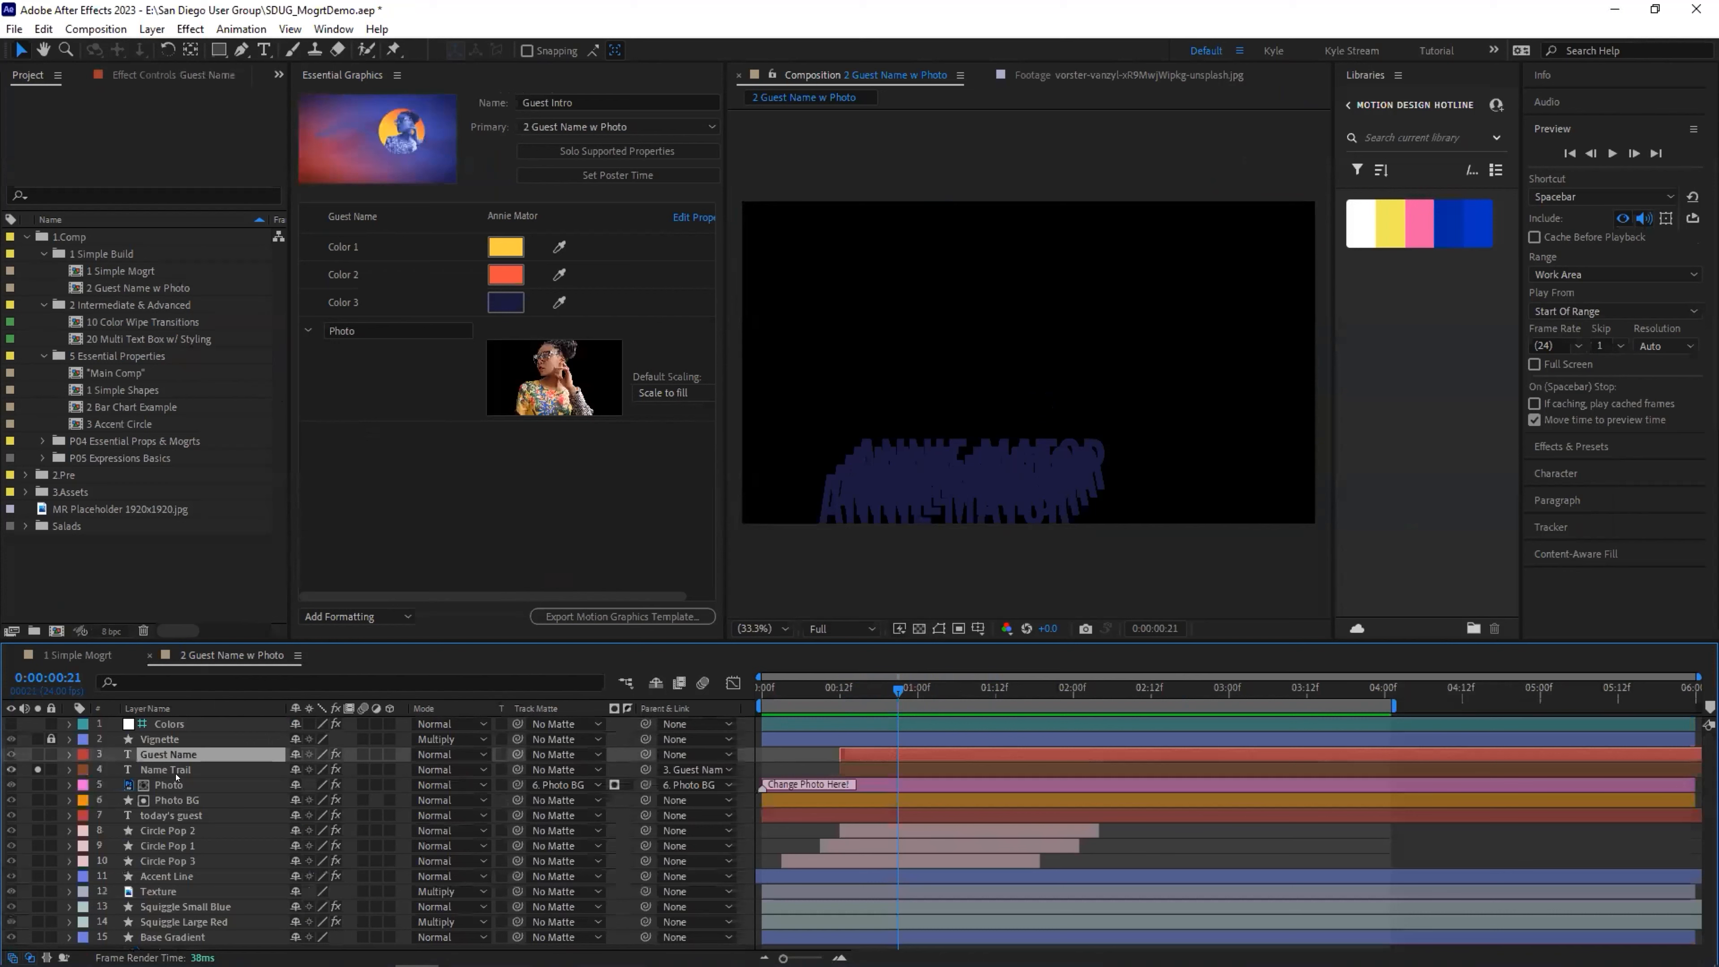
shift+click(170, 769)
key(ctrl+f)
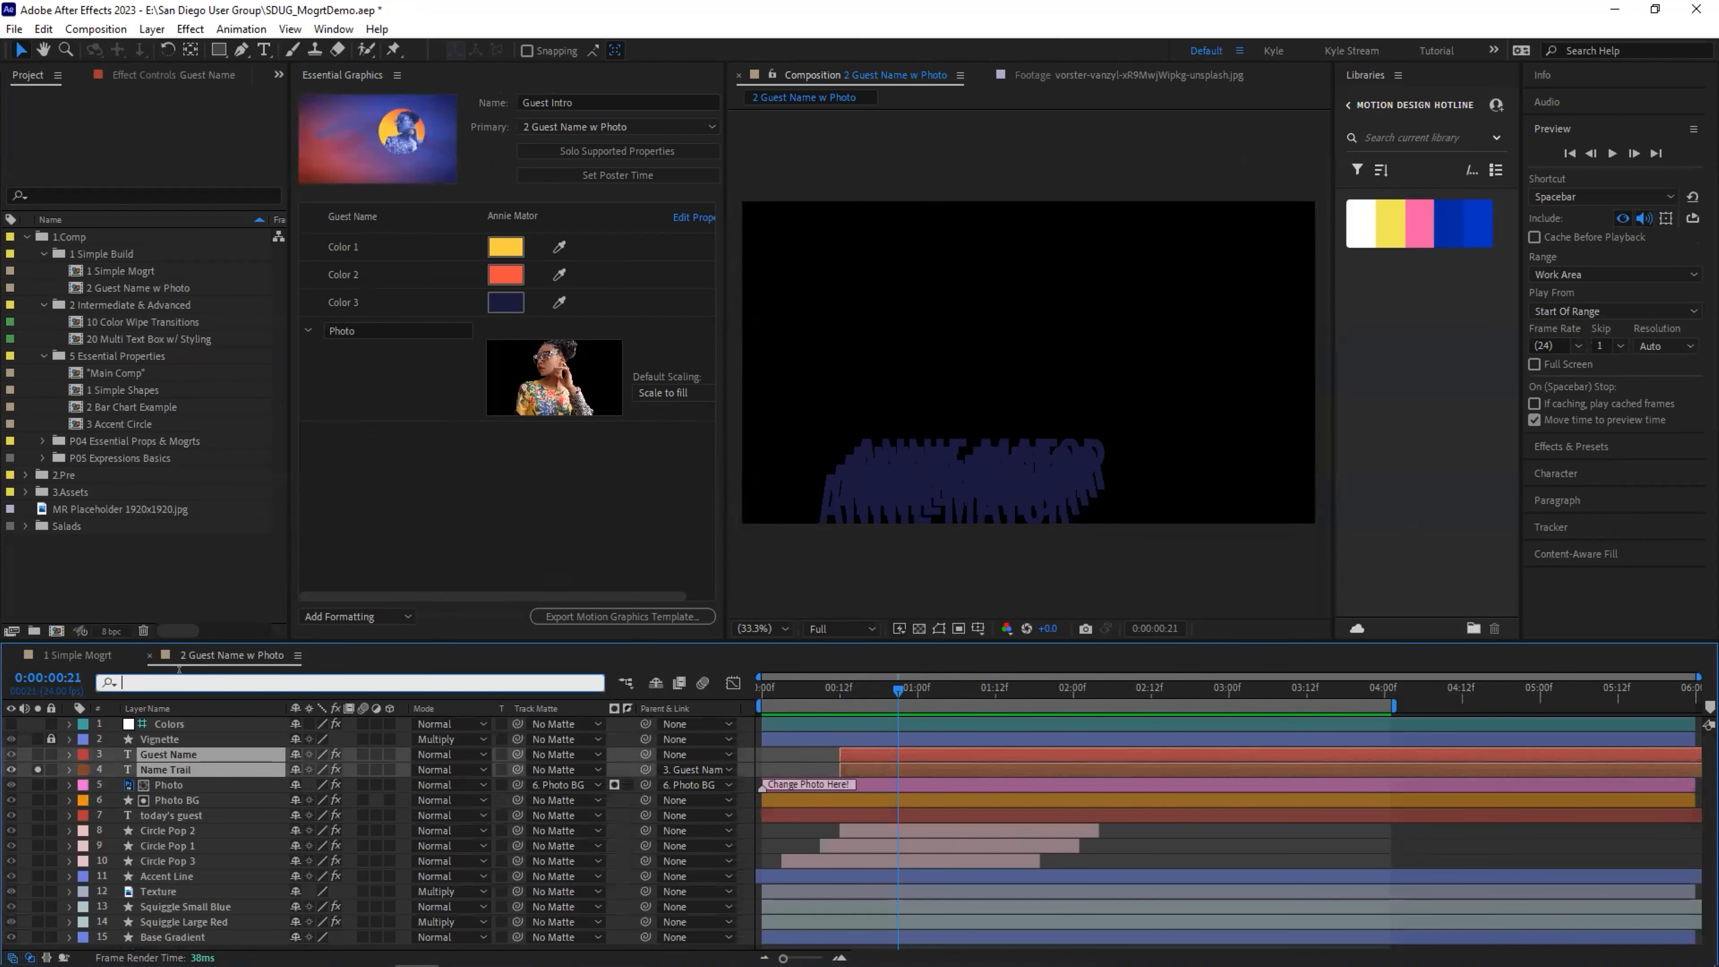
text(source)
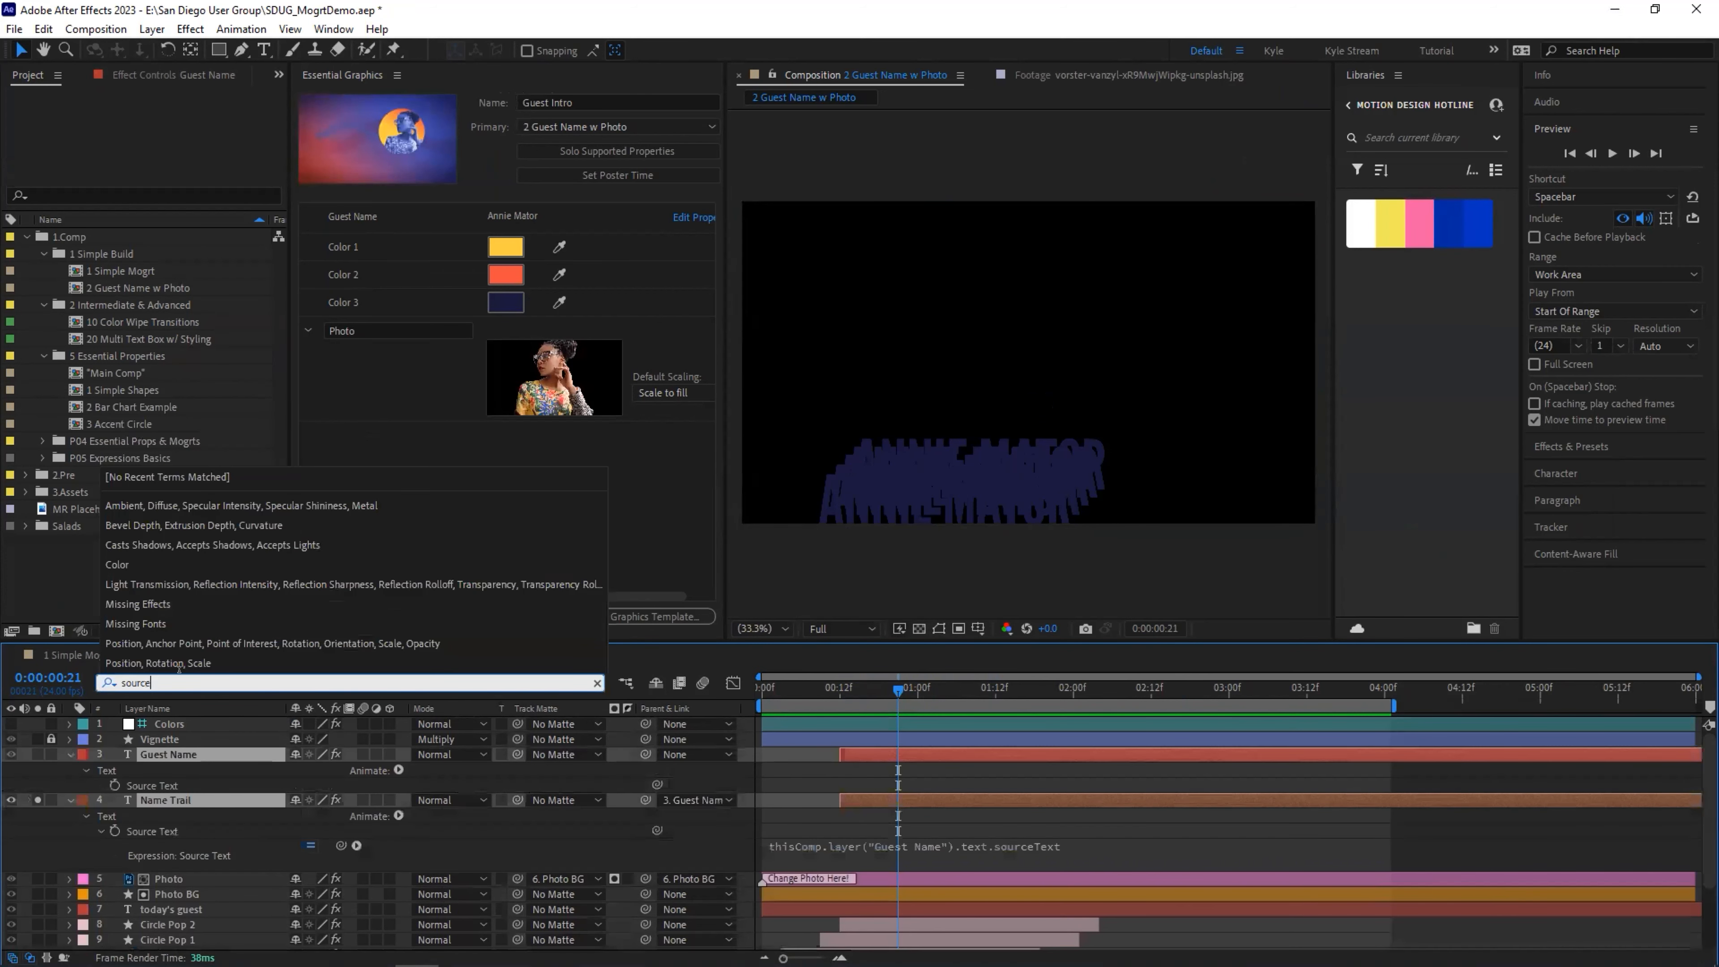
click(47, 790)
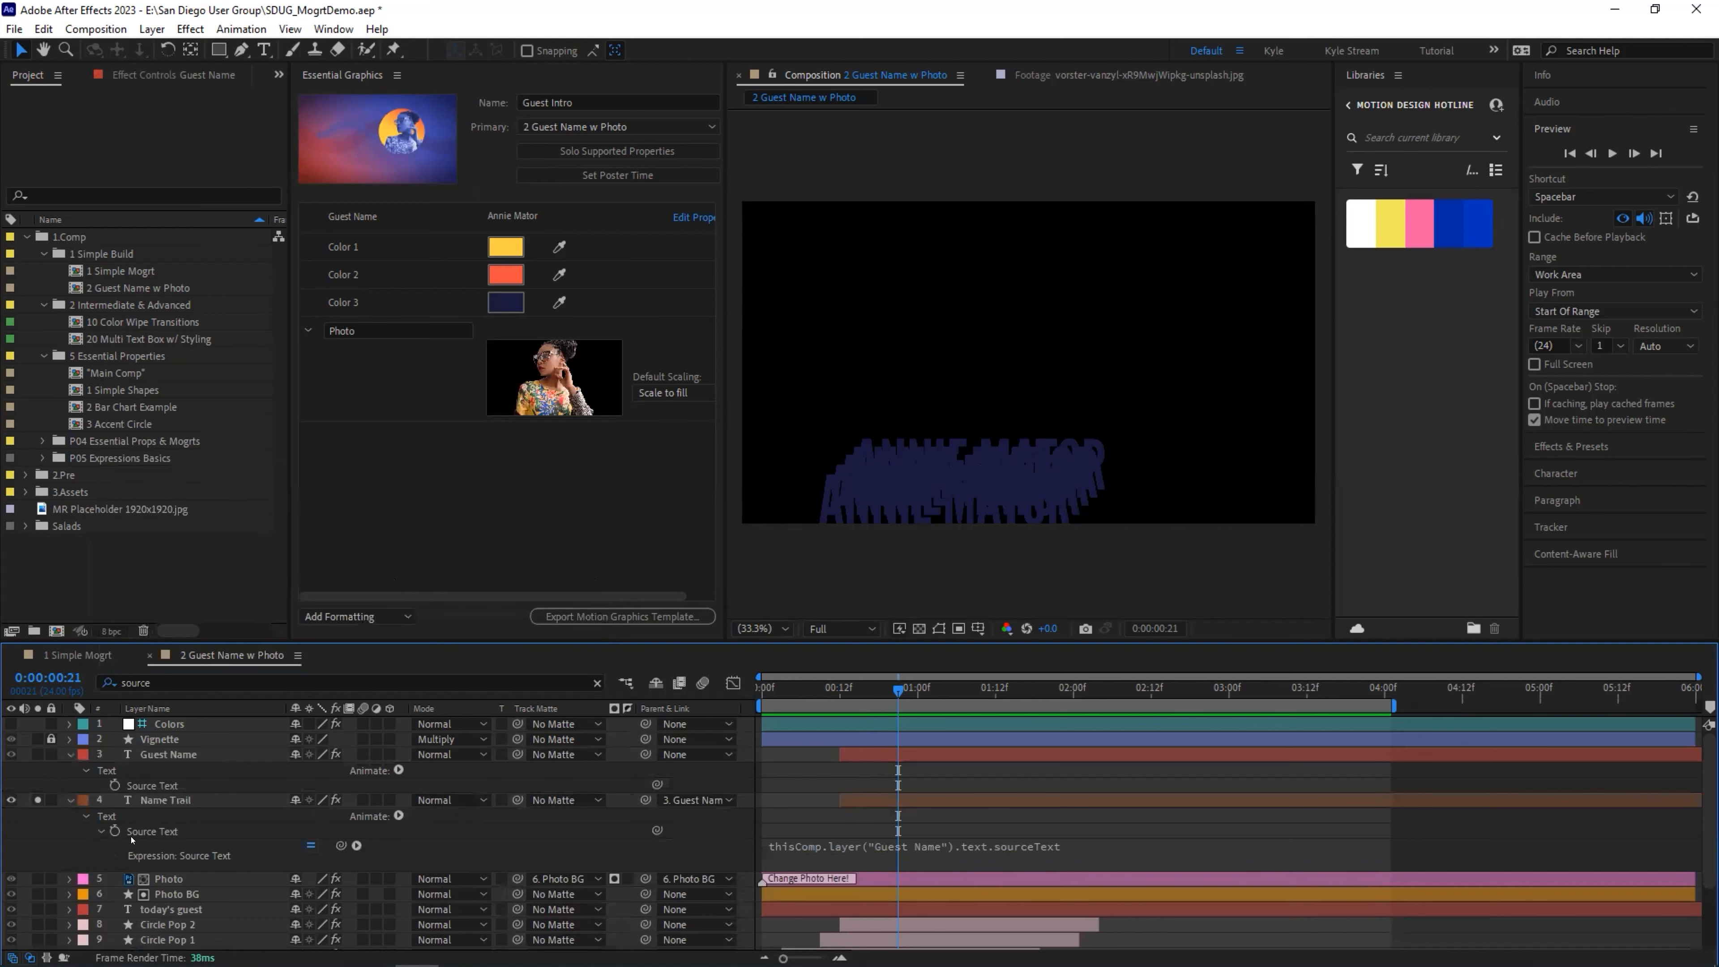
Remove the expression from the Name Trail layer's Source Text and advance the playhead to 0:00:00:22
click(102, 831)
click(174, 799)
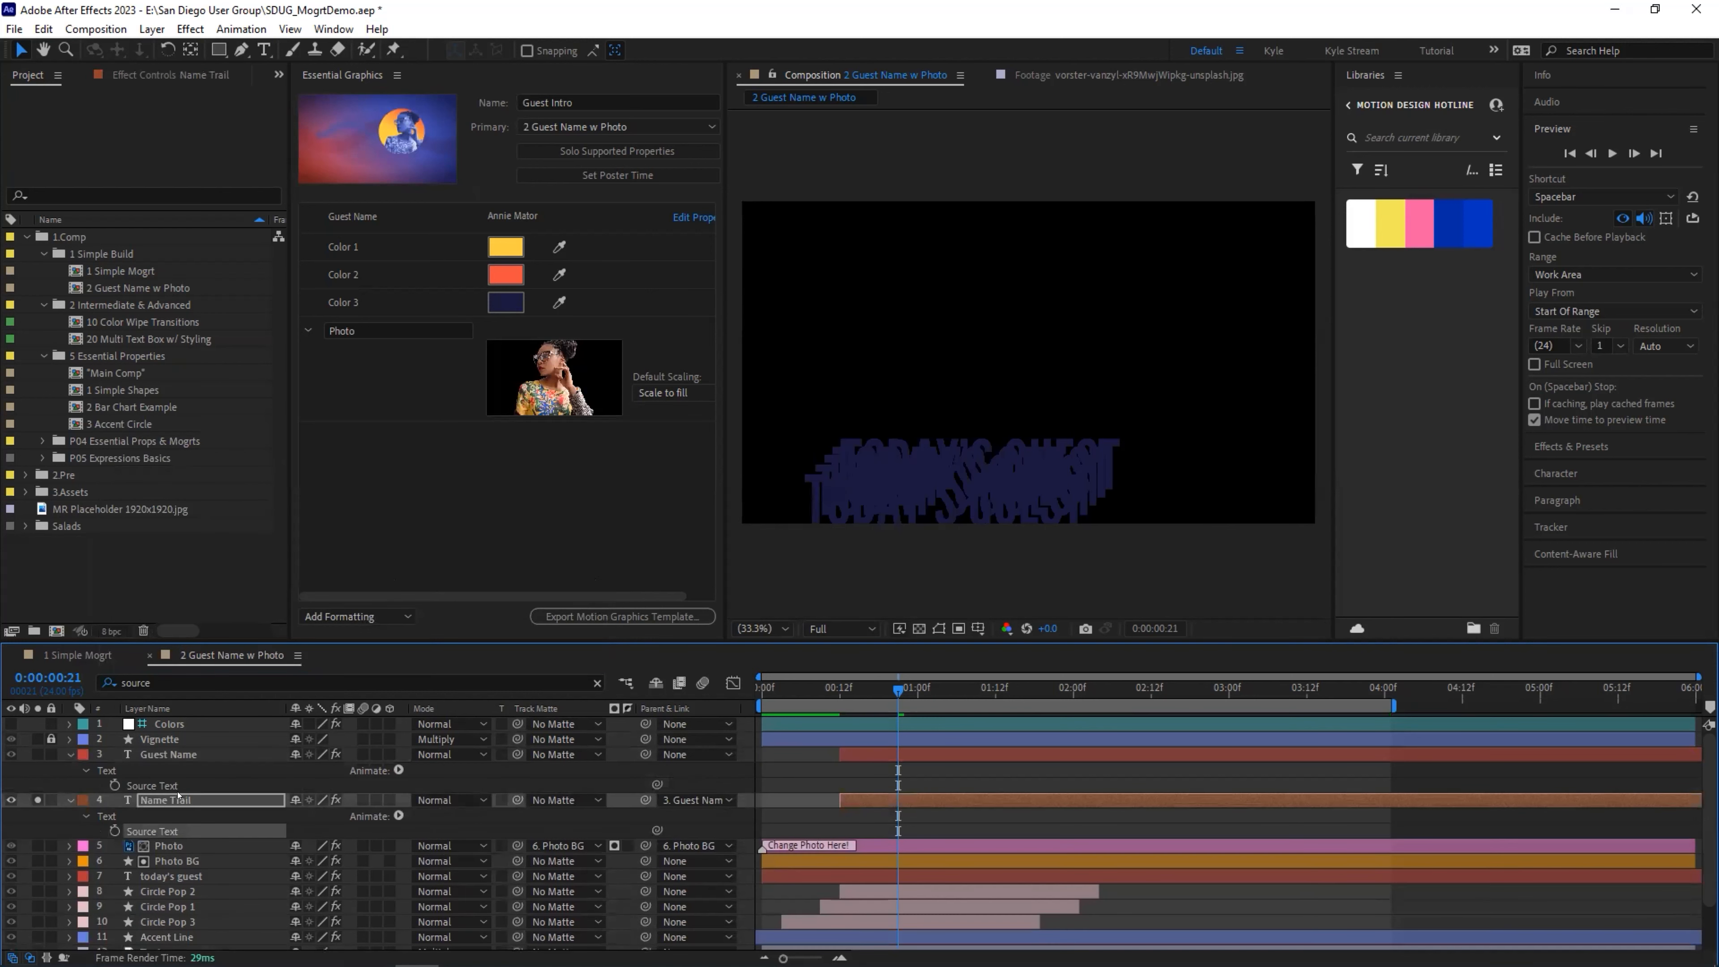
click(189, 799)
mouse_move(898, 690)
mouse_down()
mouse_move(872, 691)
mouse_move(944, 691)
mouse_move(905, 690)
mouse_up()
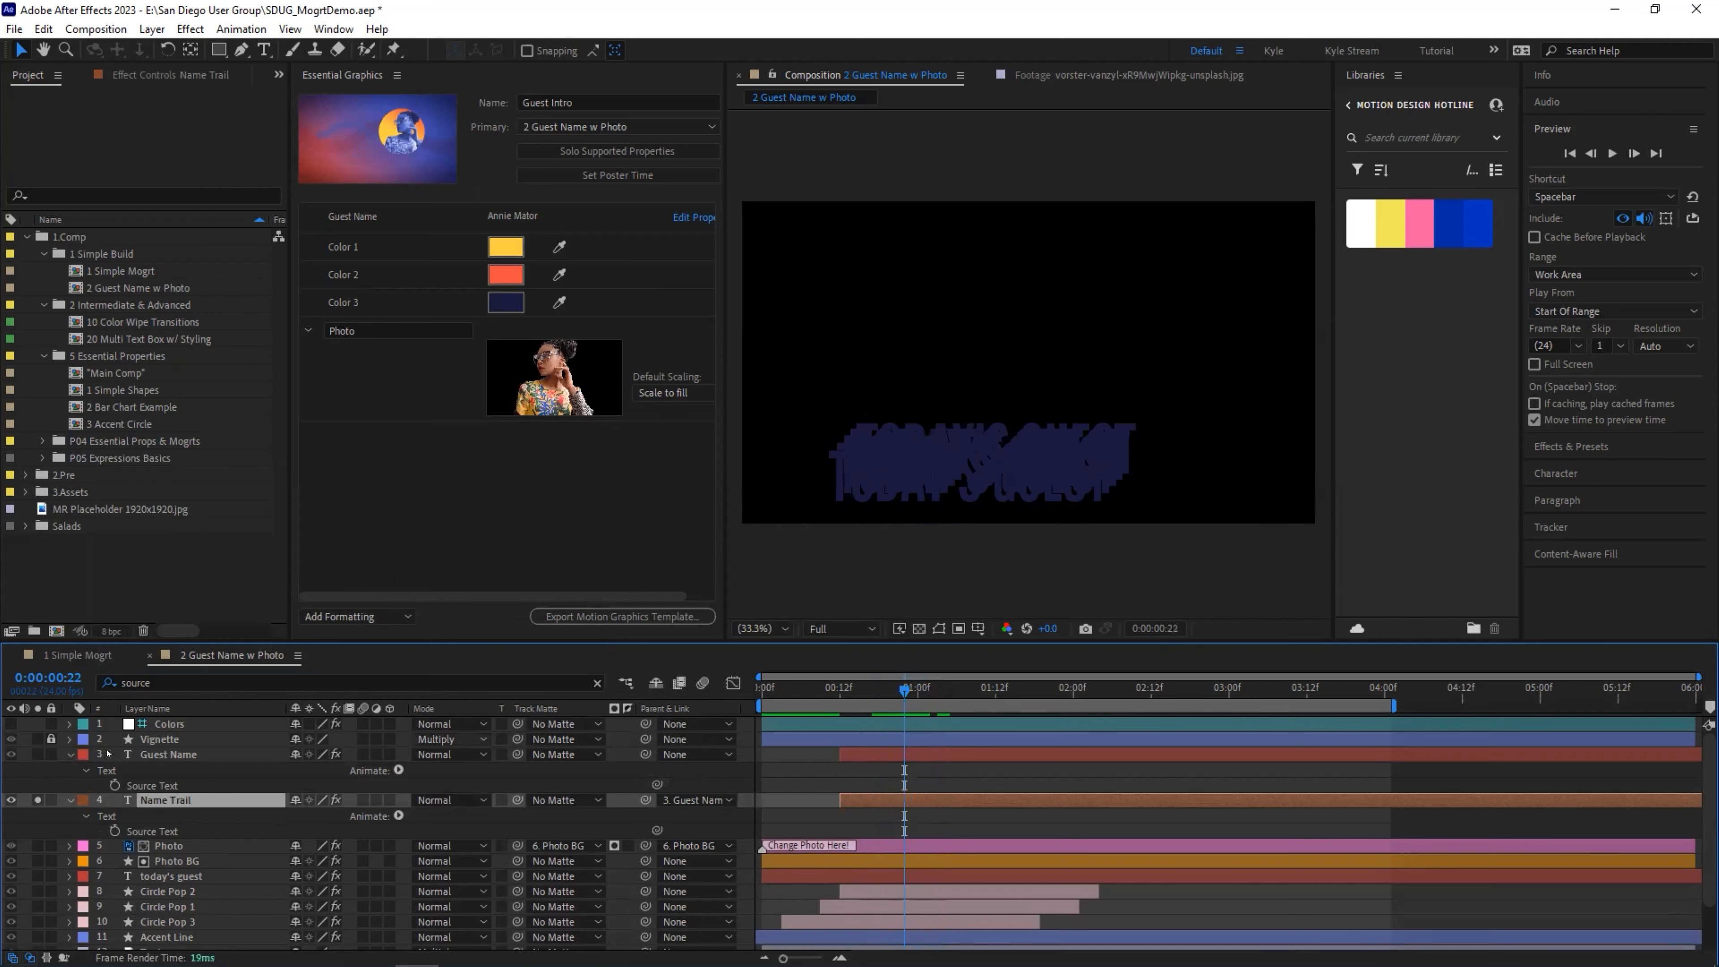
Clear the timeline filter, reselect Name Trail and Guest Name, and filter their properties by "source" again
click(71, 800)
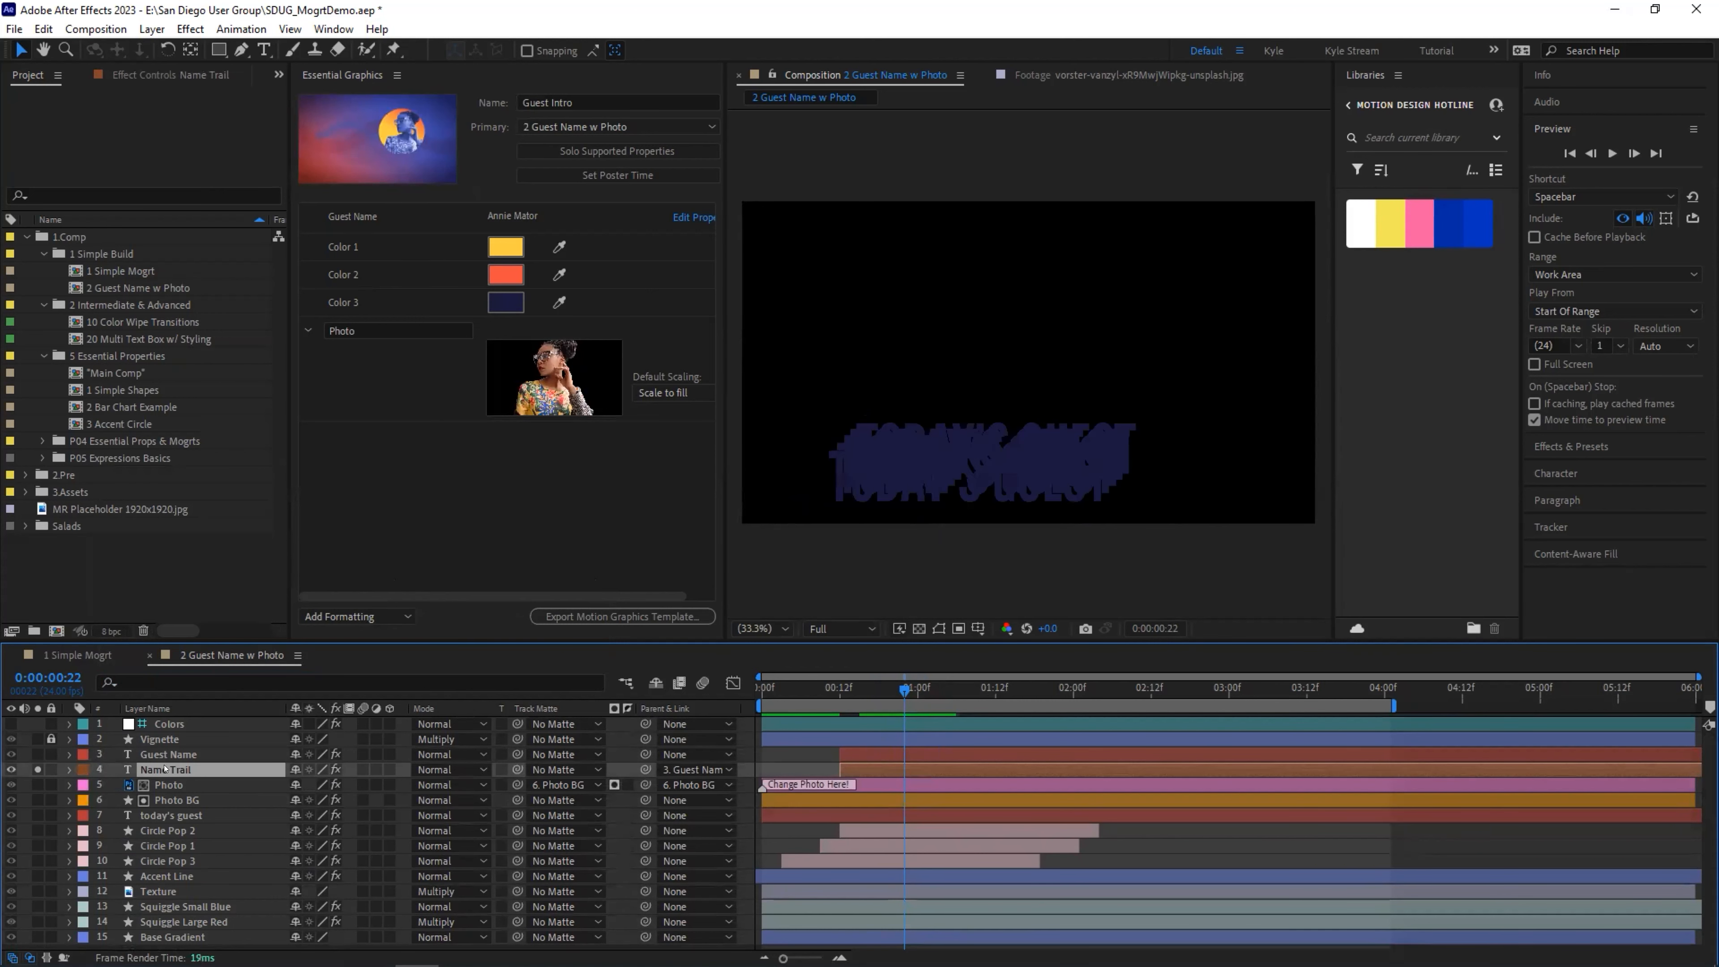
ctrl+click(175, 755)
click(174, 680)
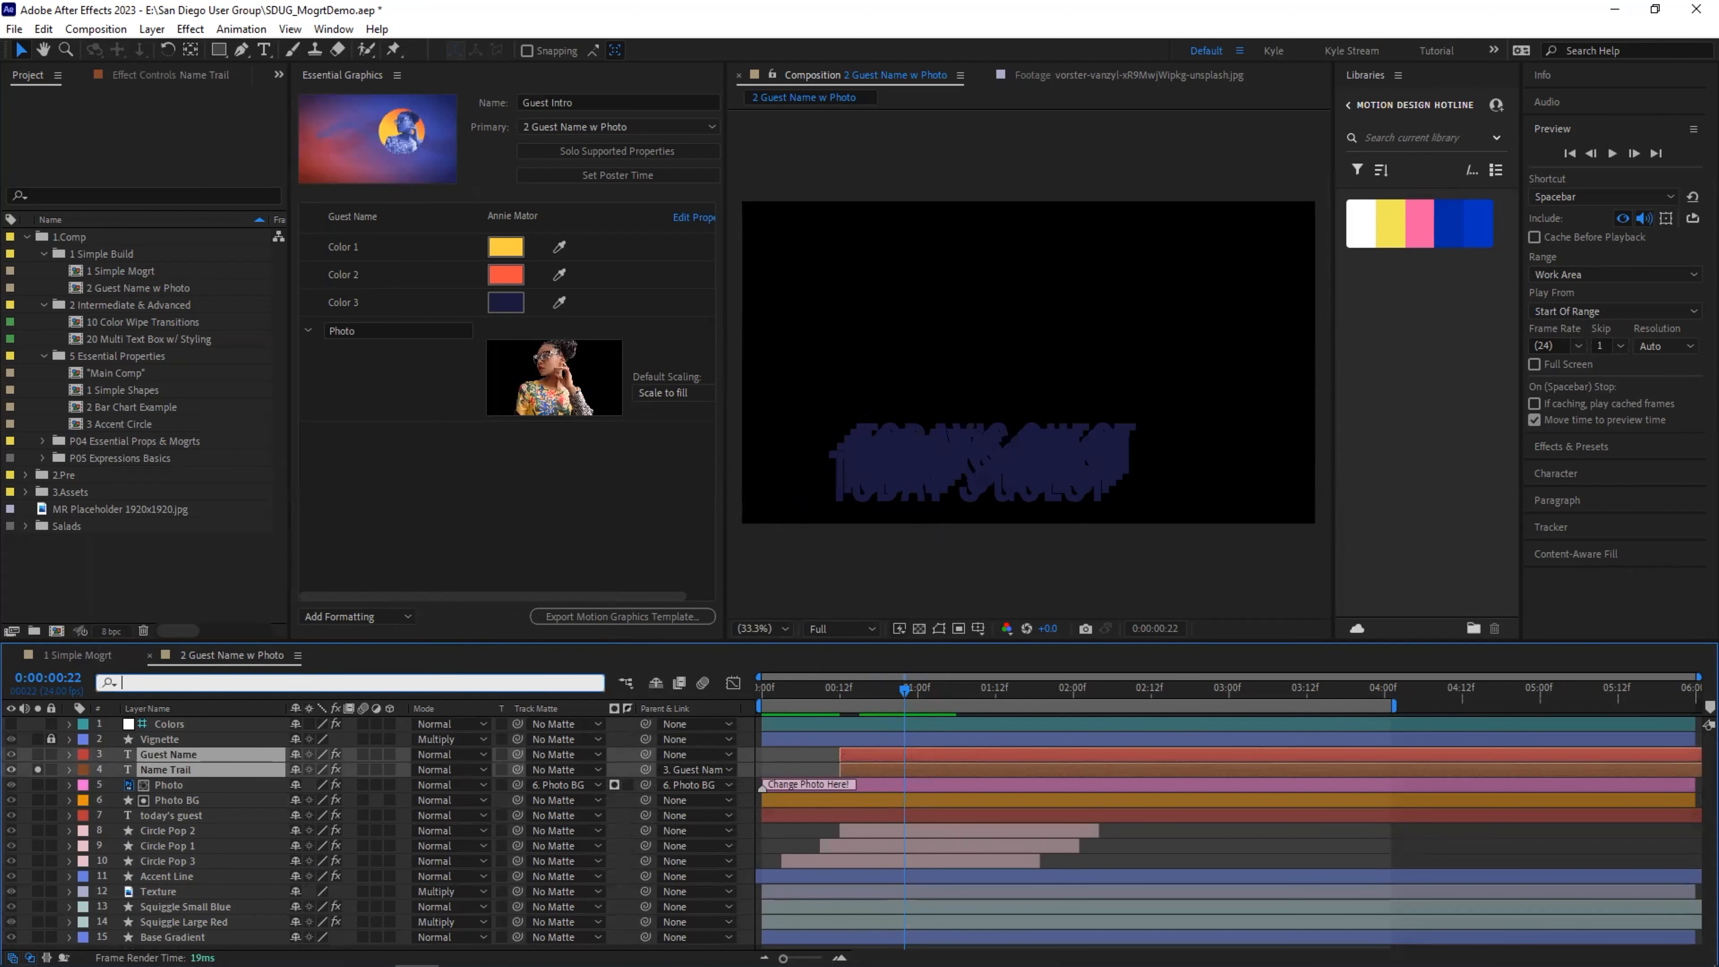
text(source)
click(80, 770)
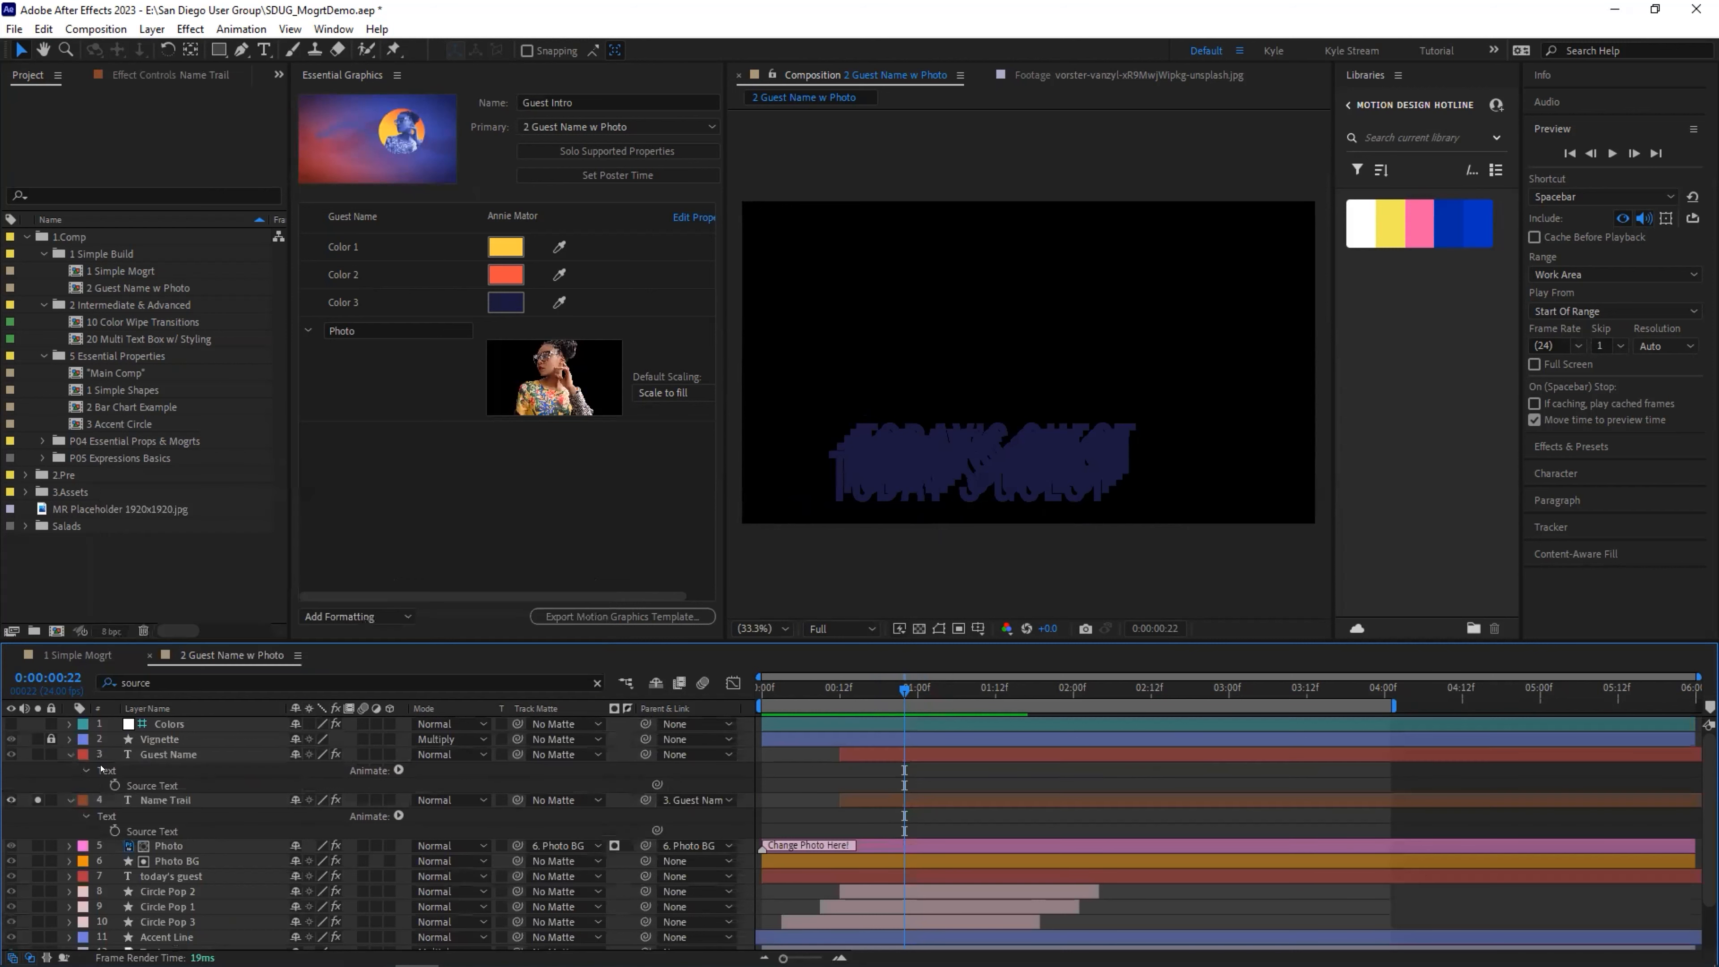
Solo the Guest Name layer as well and link Name Trail's Source Text to Guest Name's Source Text
click(189, 799)
click(135, 755)
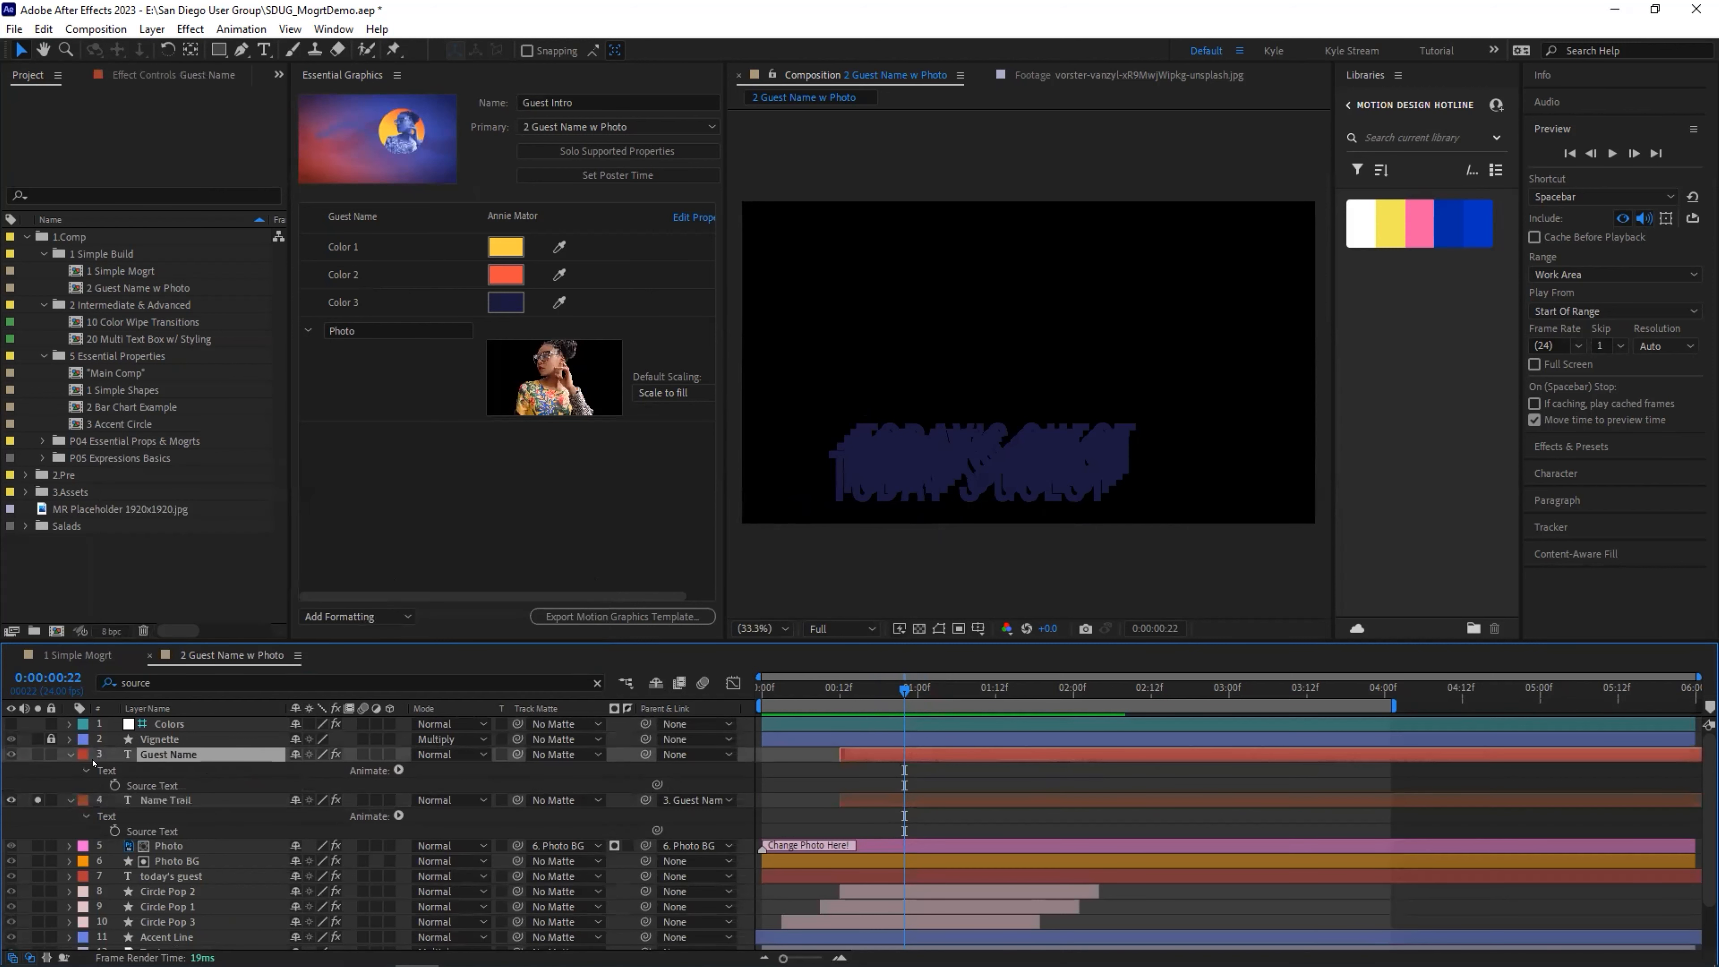
click(35, 754)
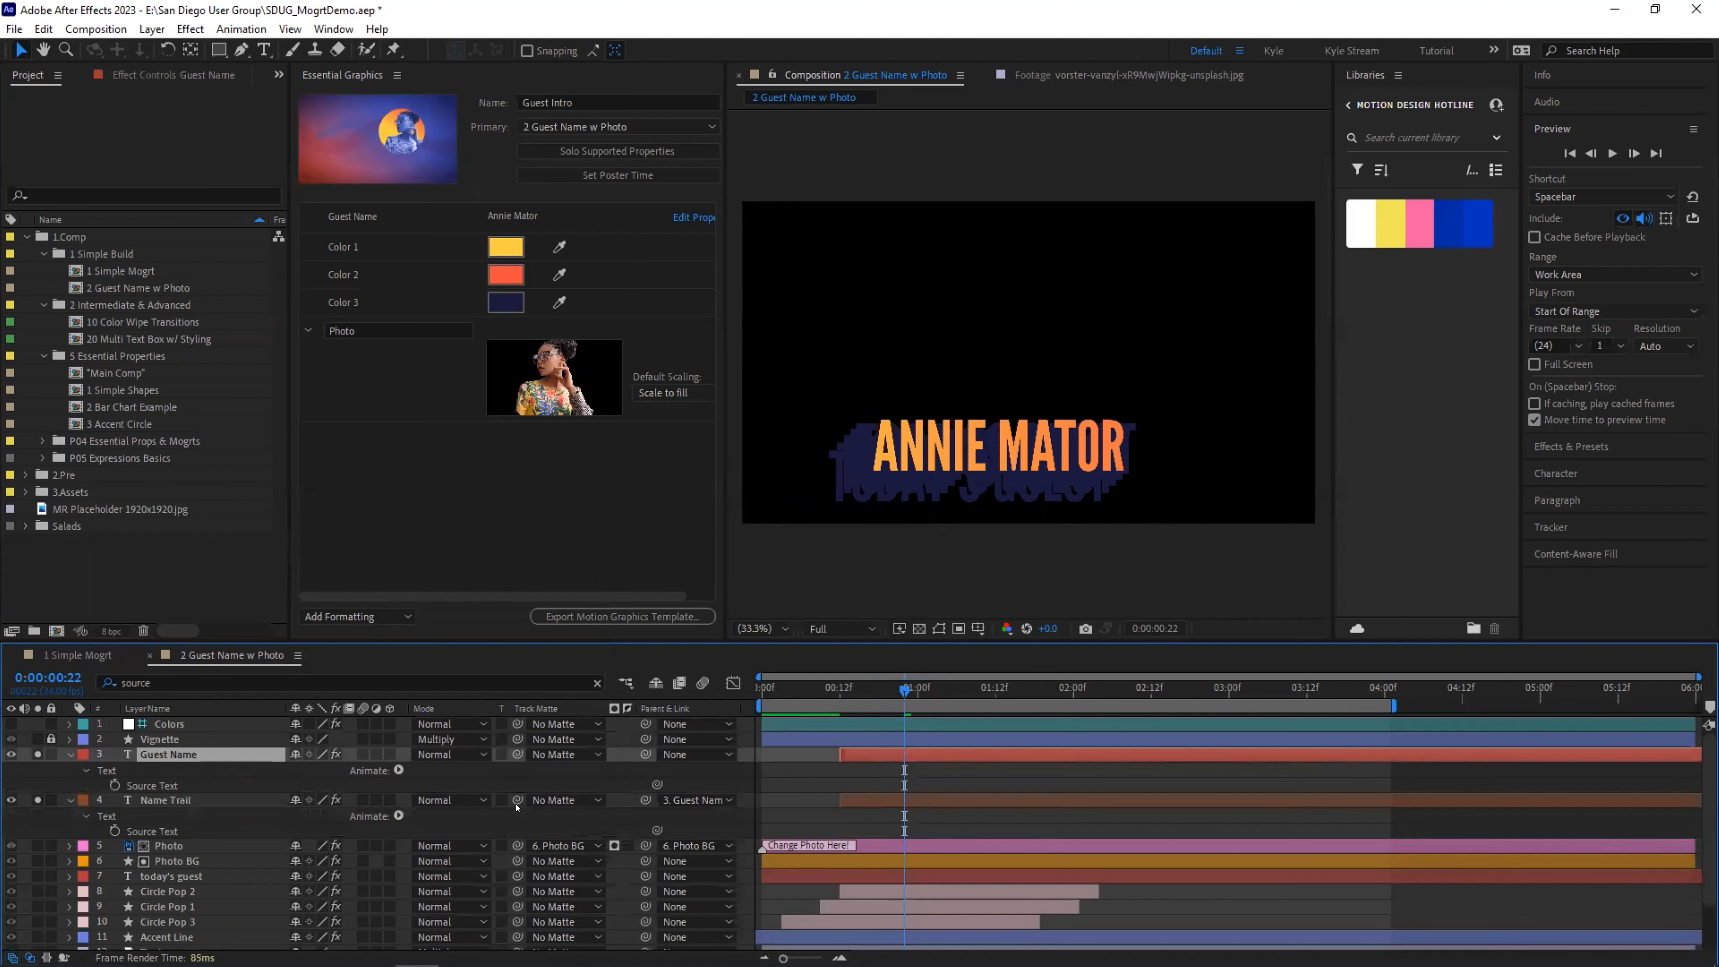
drag(655, 829, 190, 791)
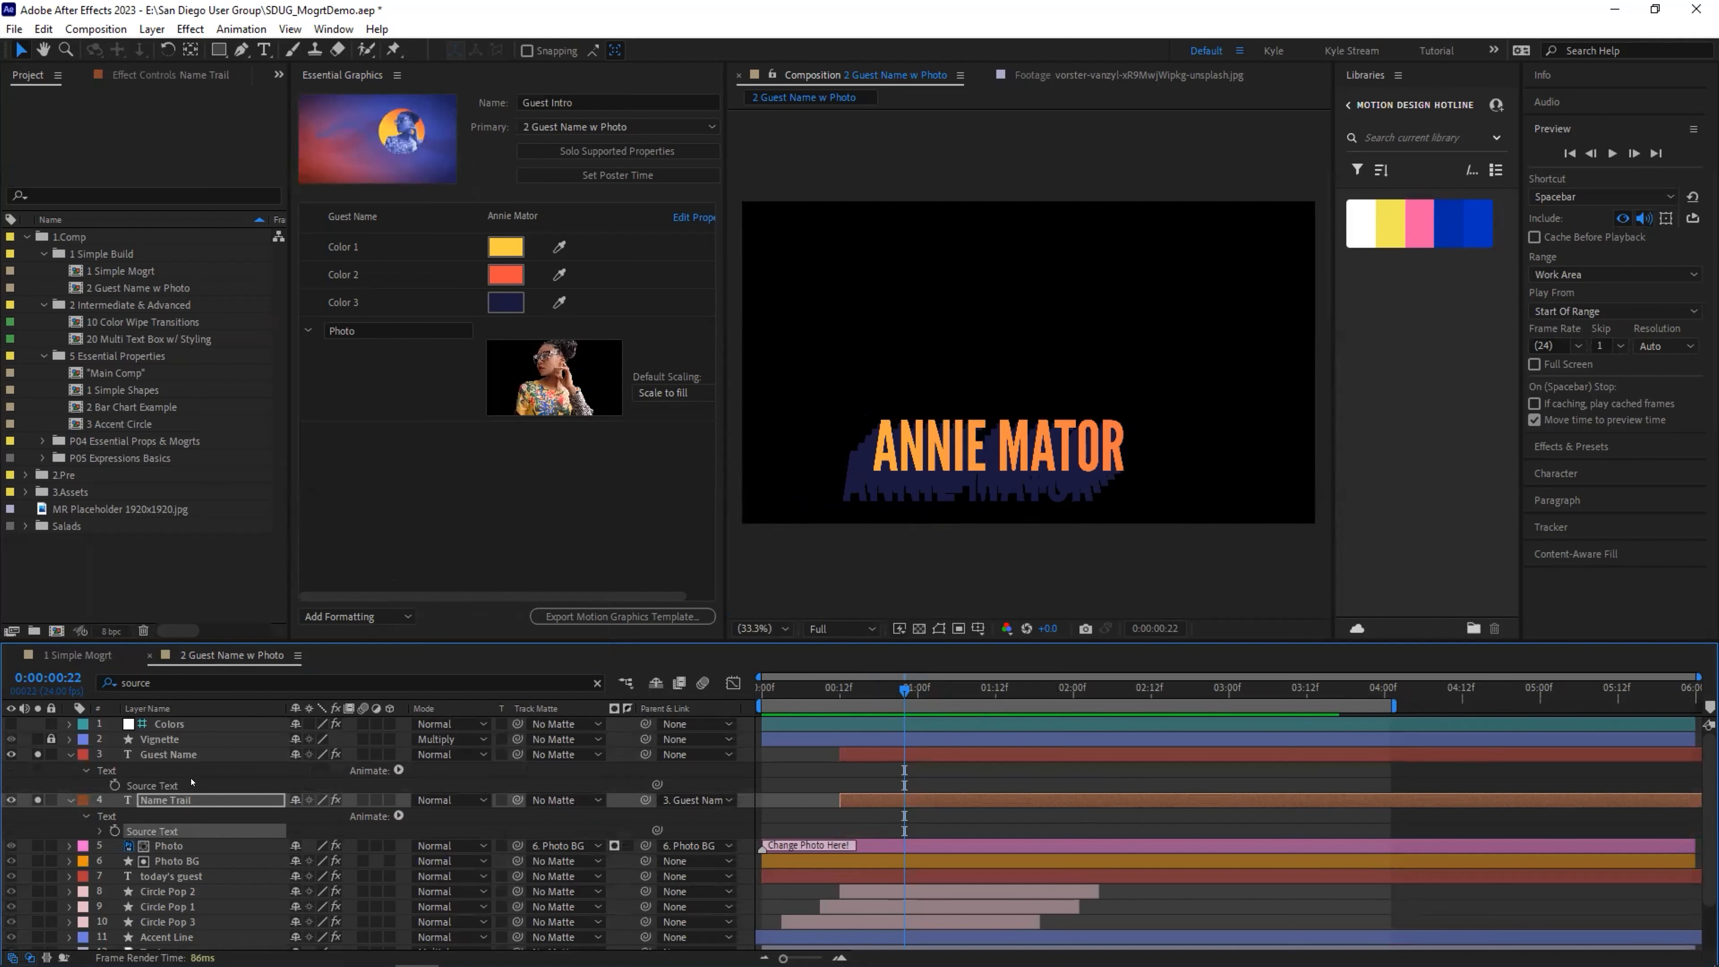
click(177, 755)
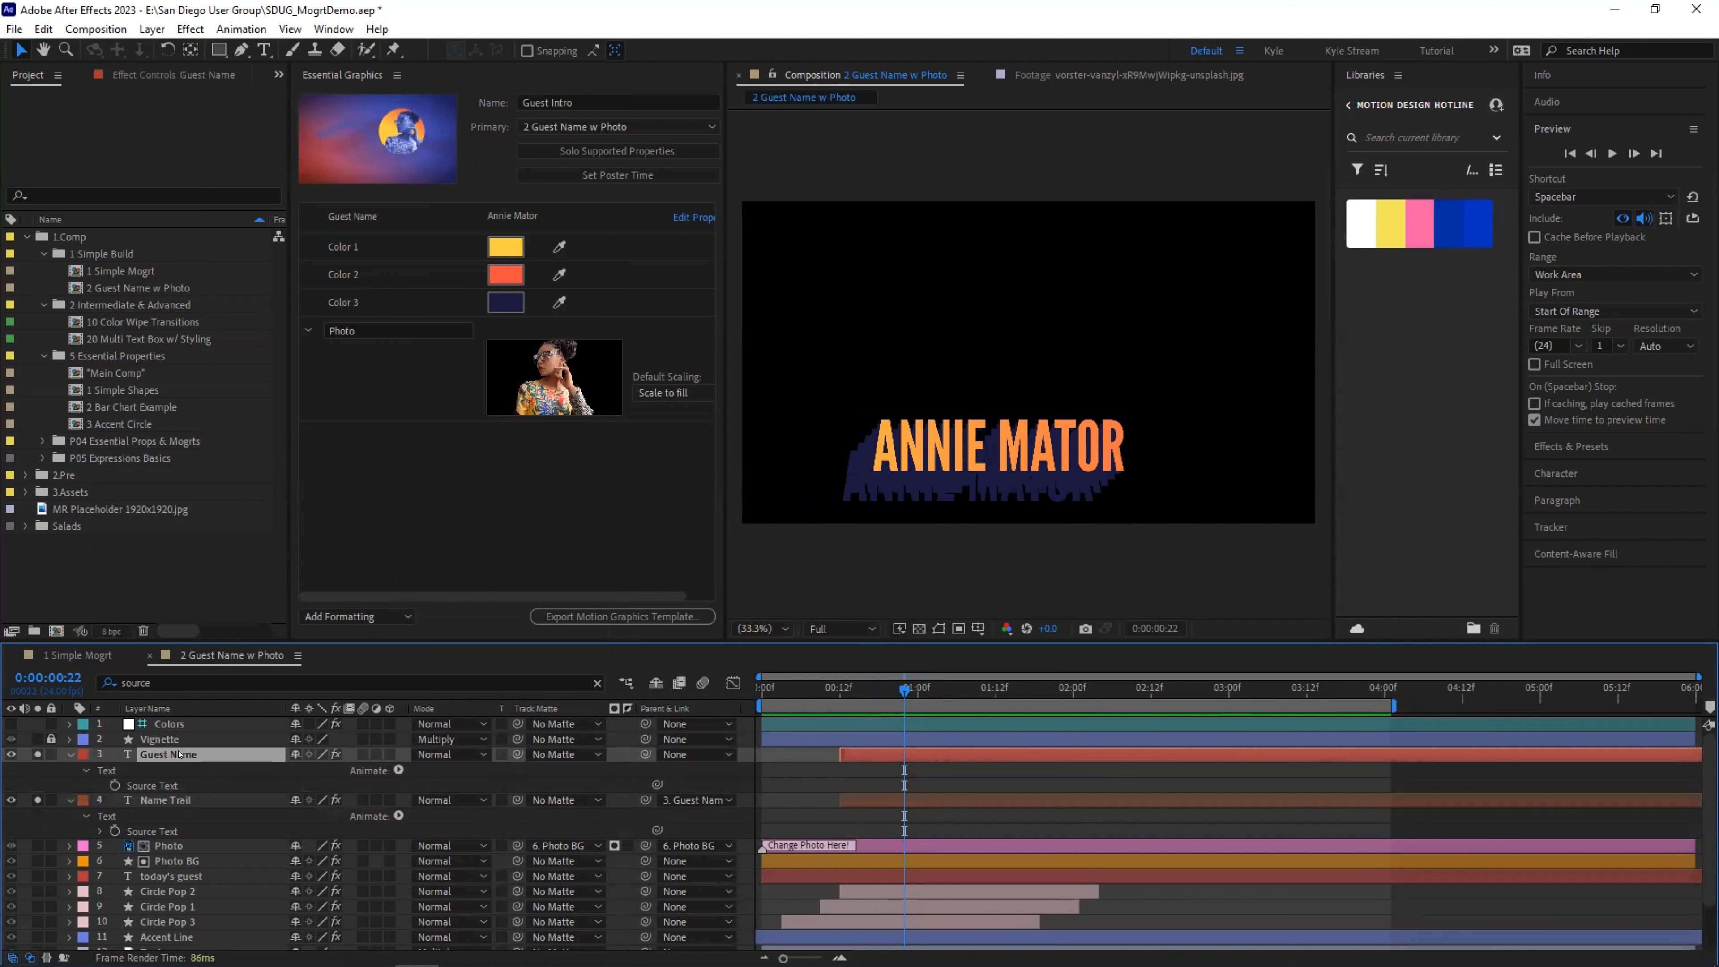
click(179, 799)
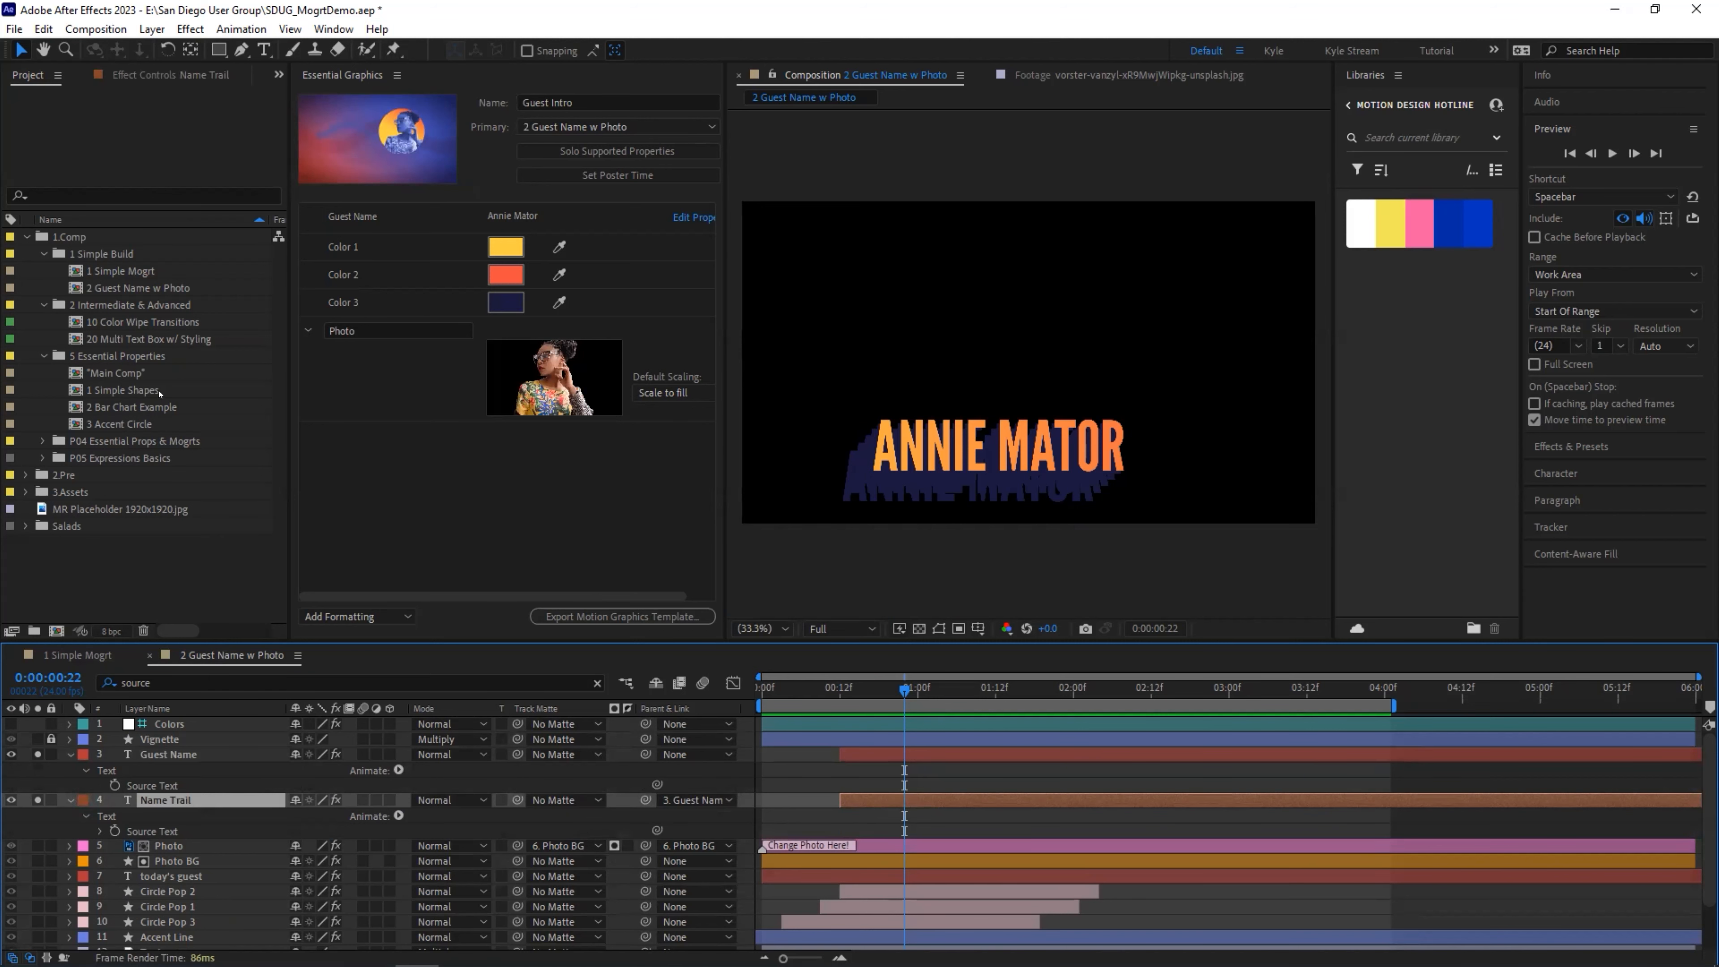
Open the 20 Multi Text Box w/ Styling composition, collapse its TEXT & CONTROLS layer, and load the composition in Essential Graphics
double_click(150, 339)
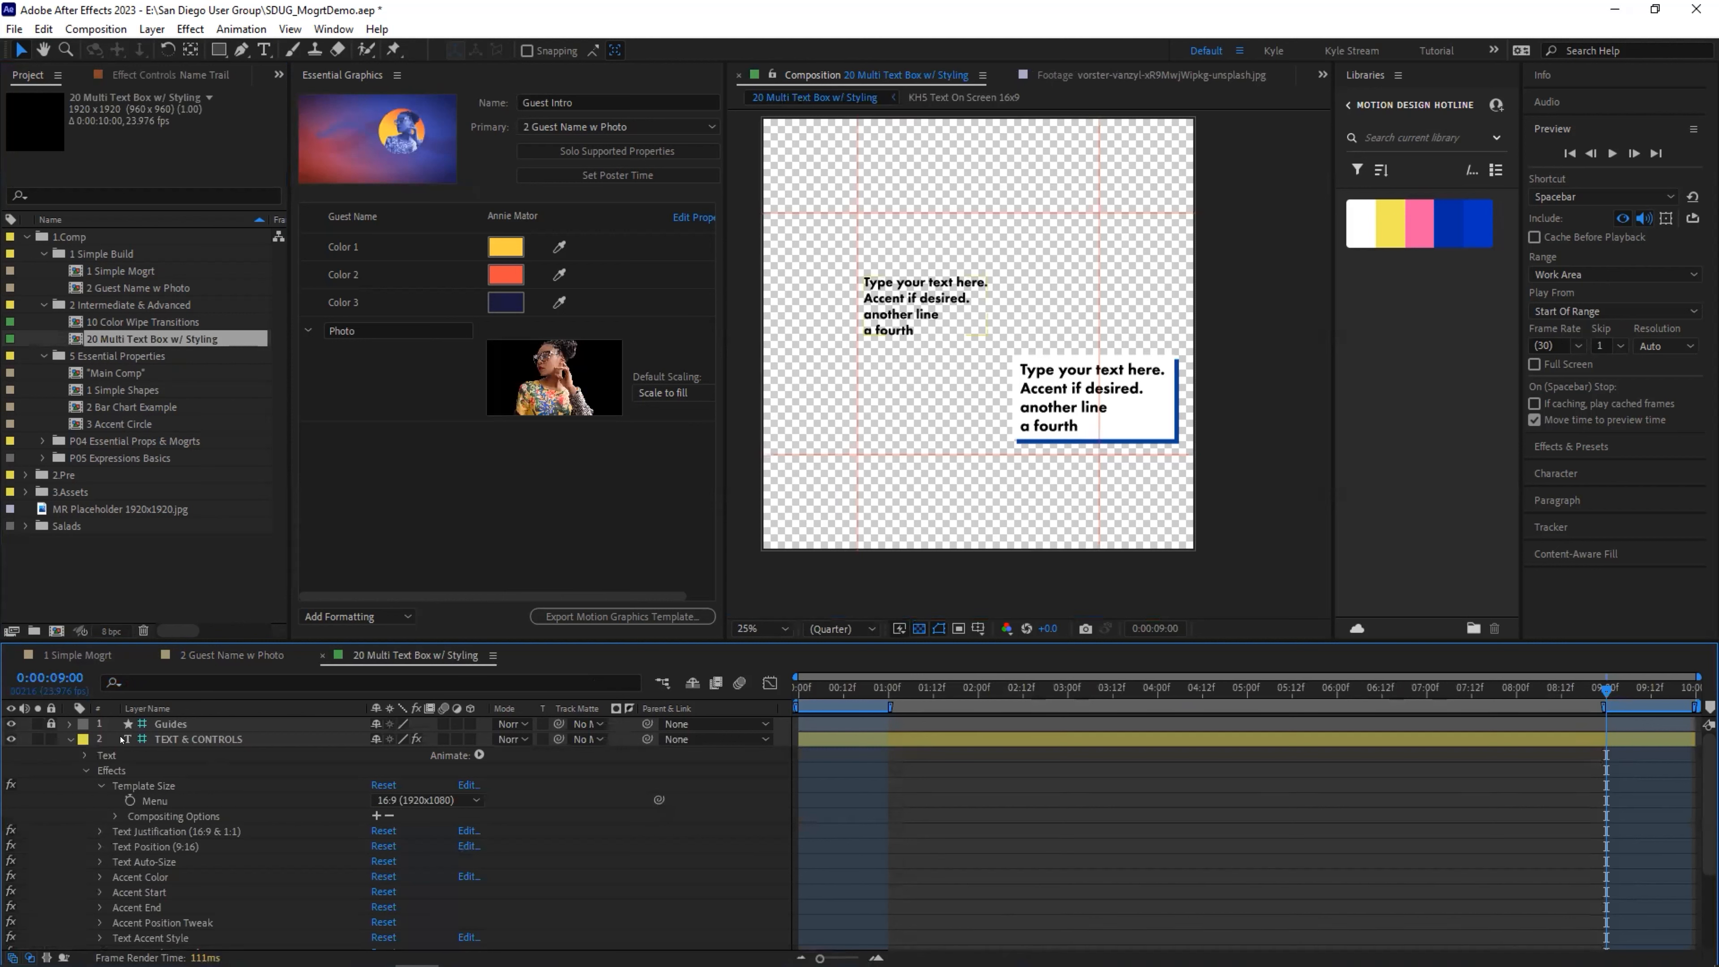
click(66, 739)
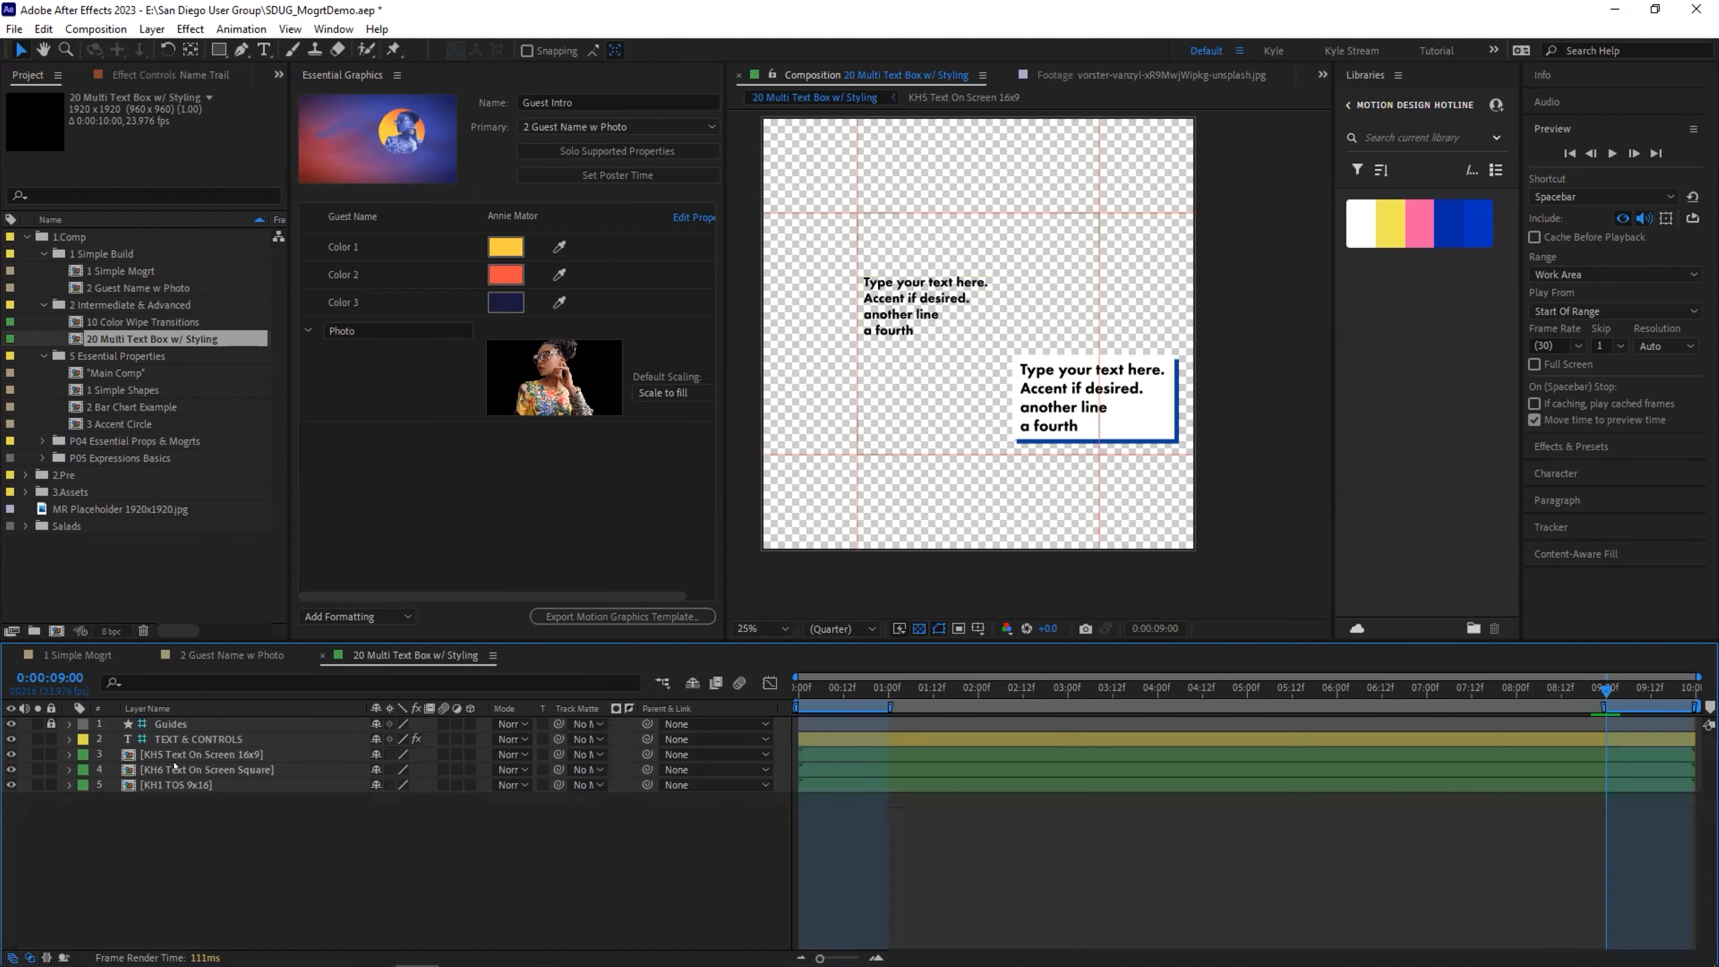
click(203, 754)
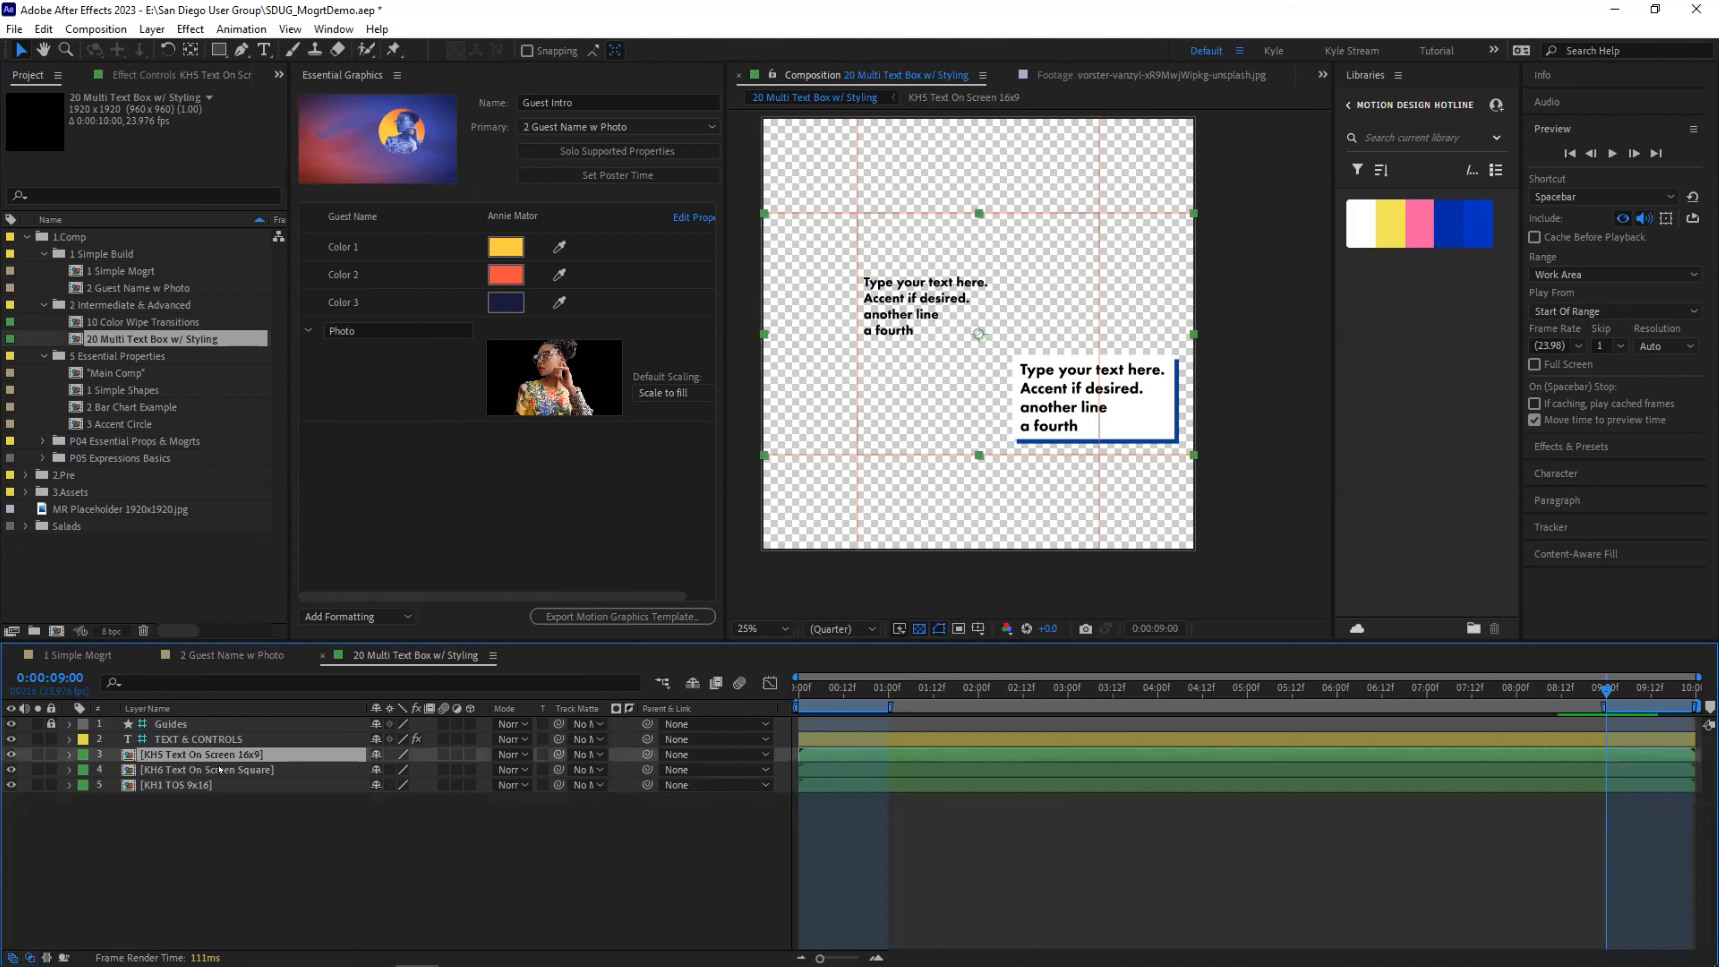
click(206, 769)
right_click(444, 856)
click(518, 799)
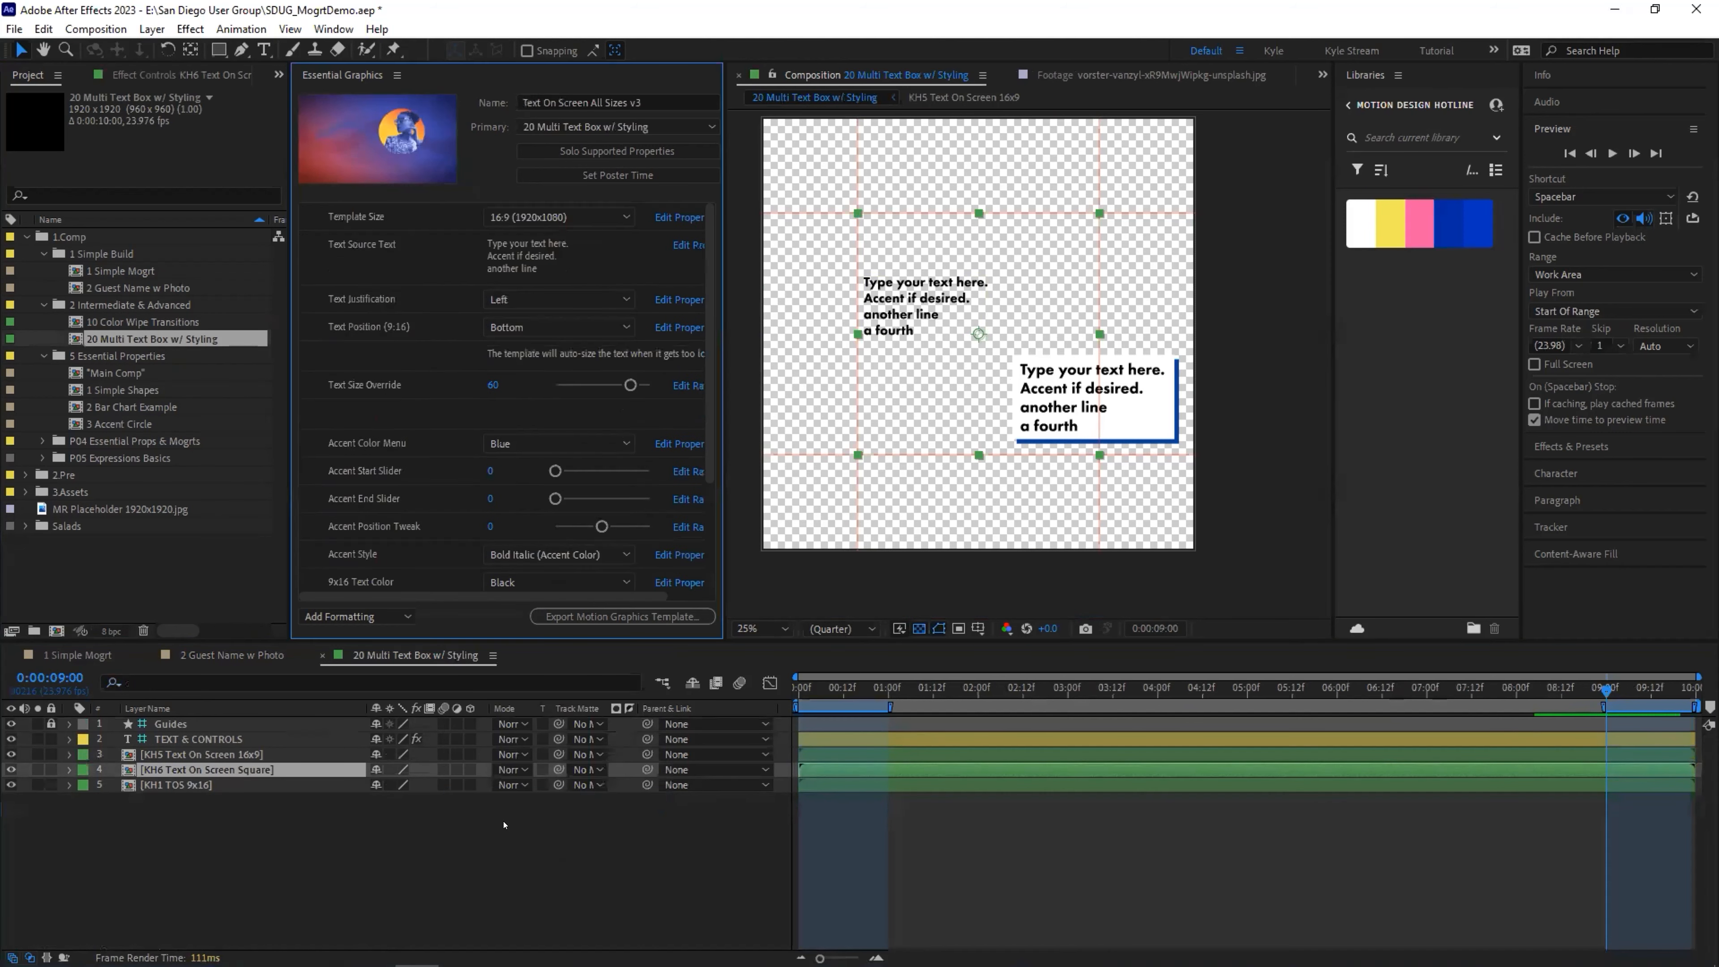
click(475, 869)
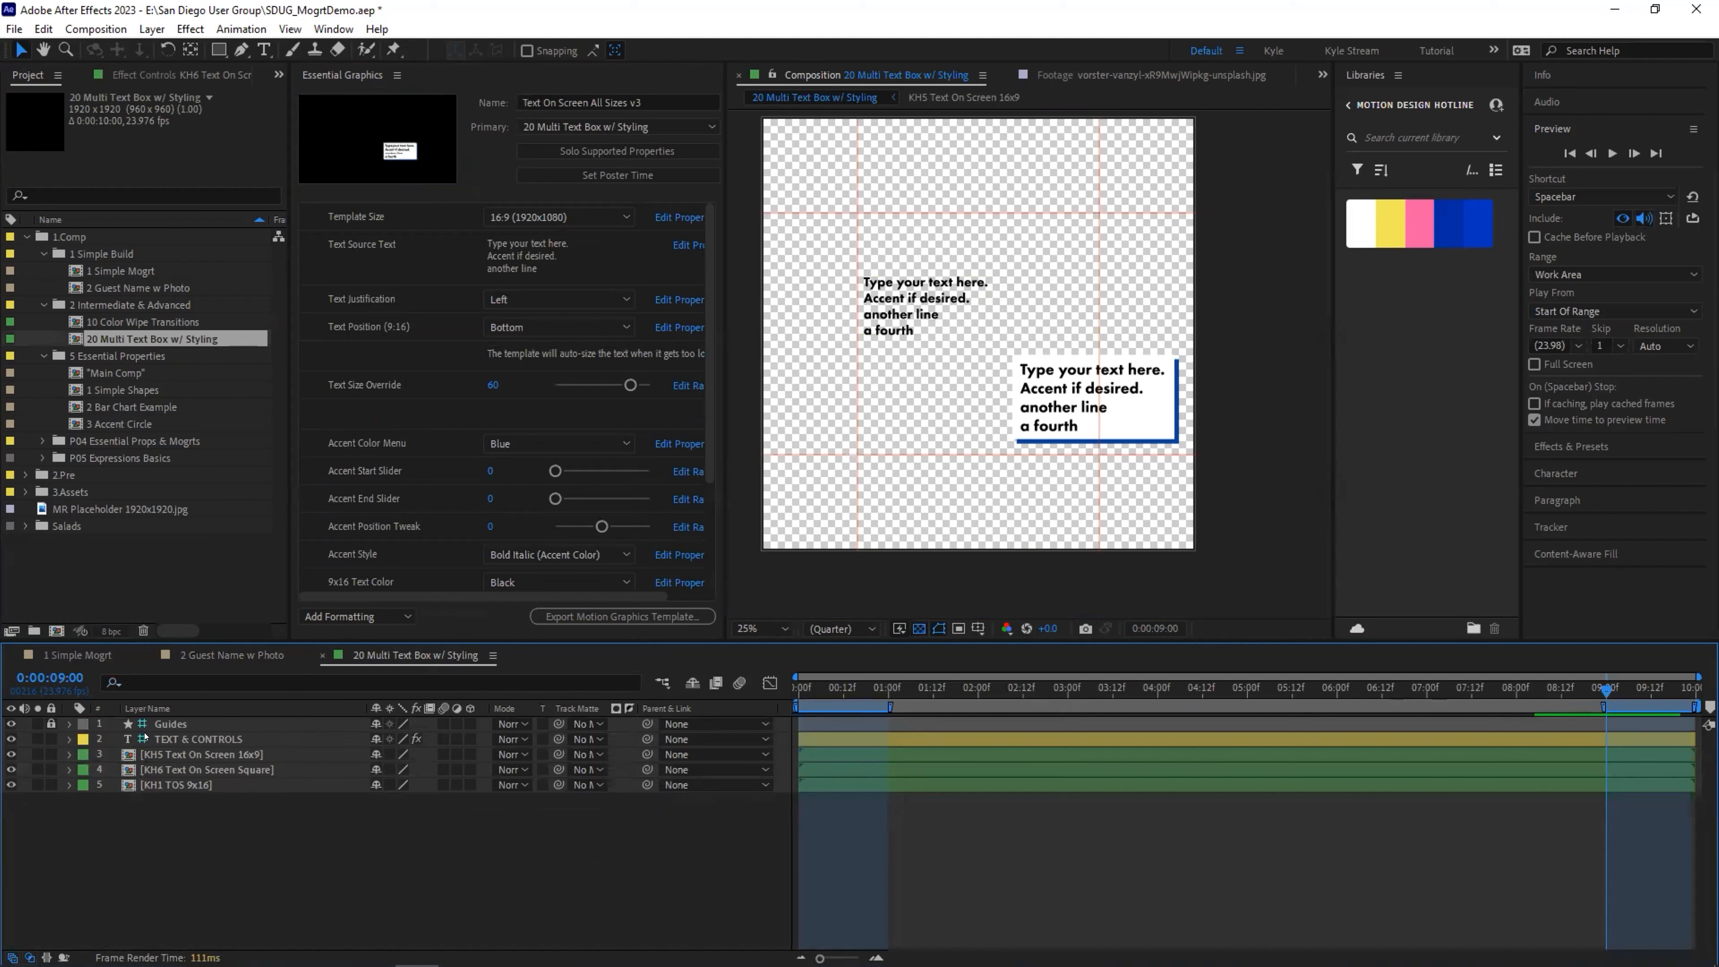
Examine the modified properties of the TEXT & CONTROLS layer, collapse them, and select the KH5 Text On Screen 16x9 layer
click(177, 740)
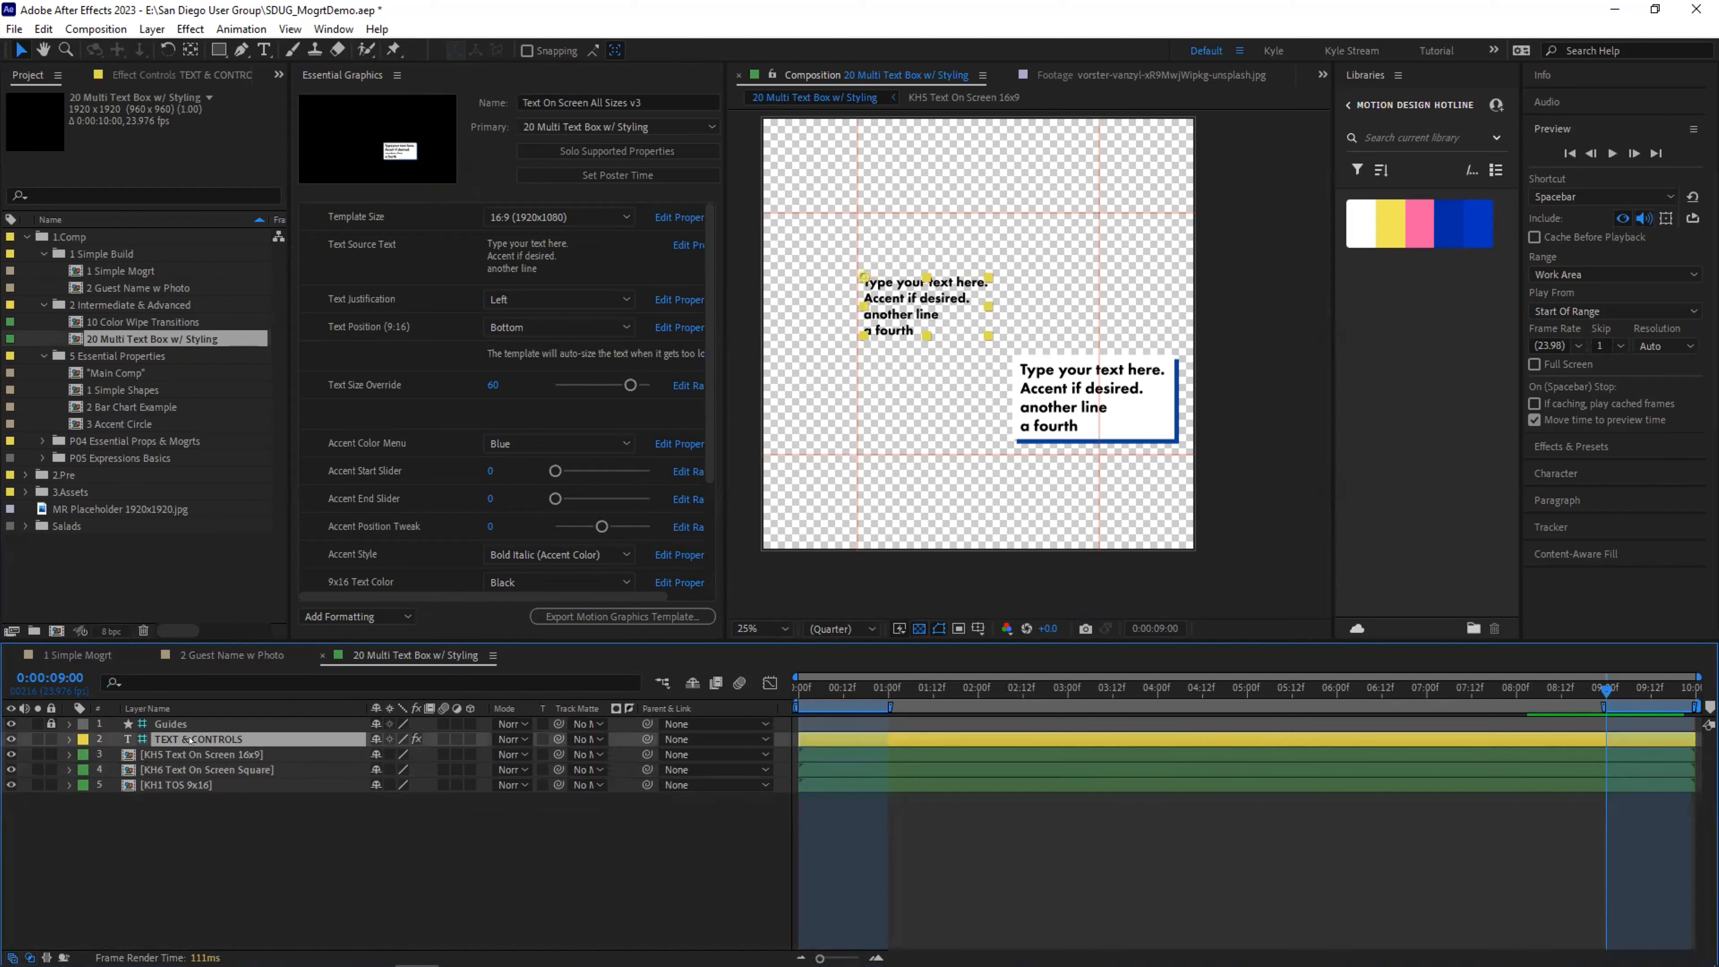
key(u)
key(u)
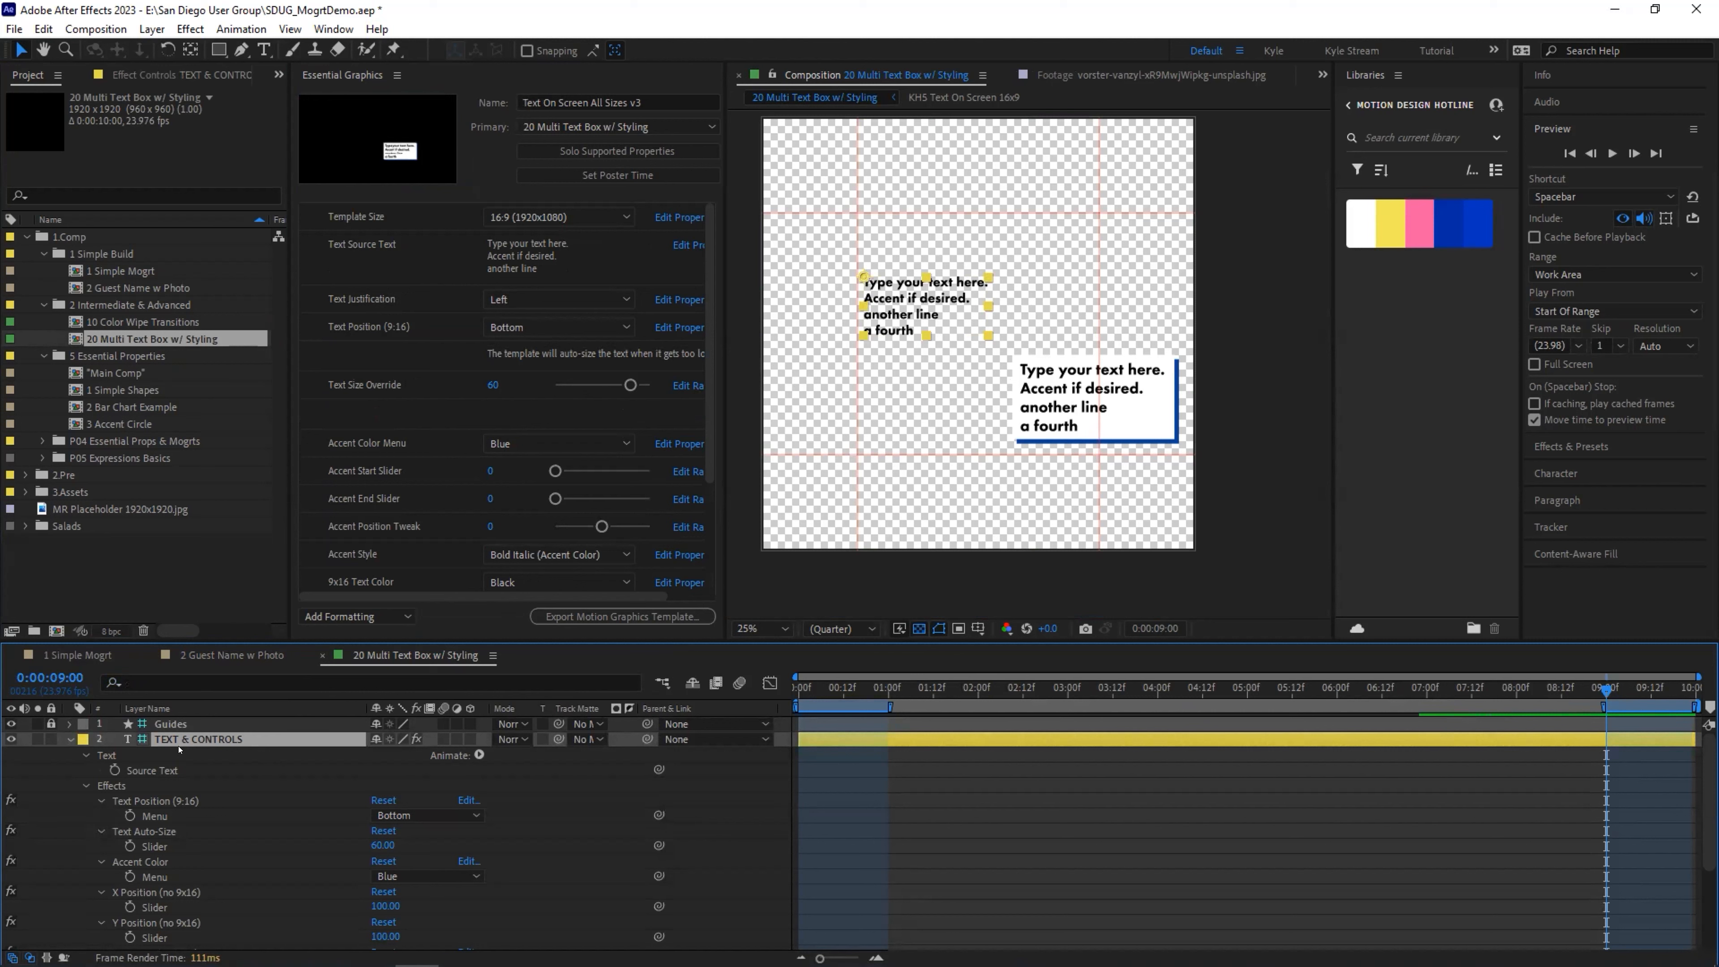
click(73, 739)
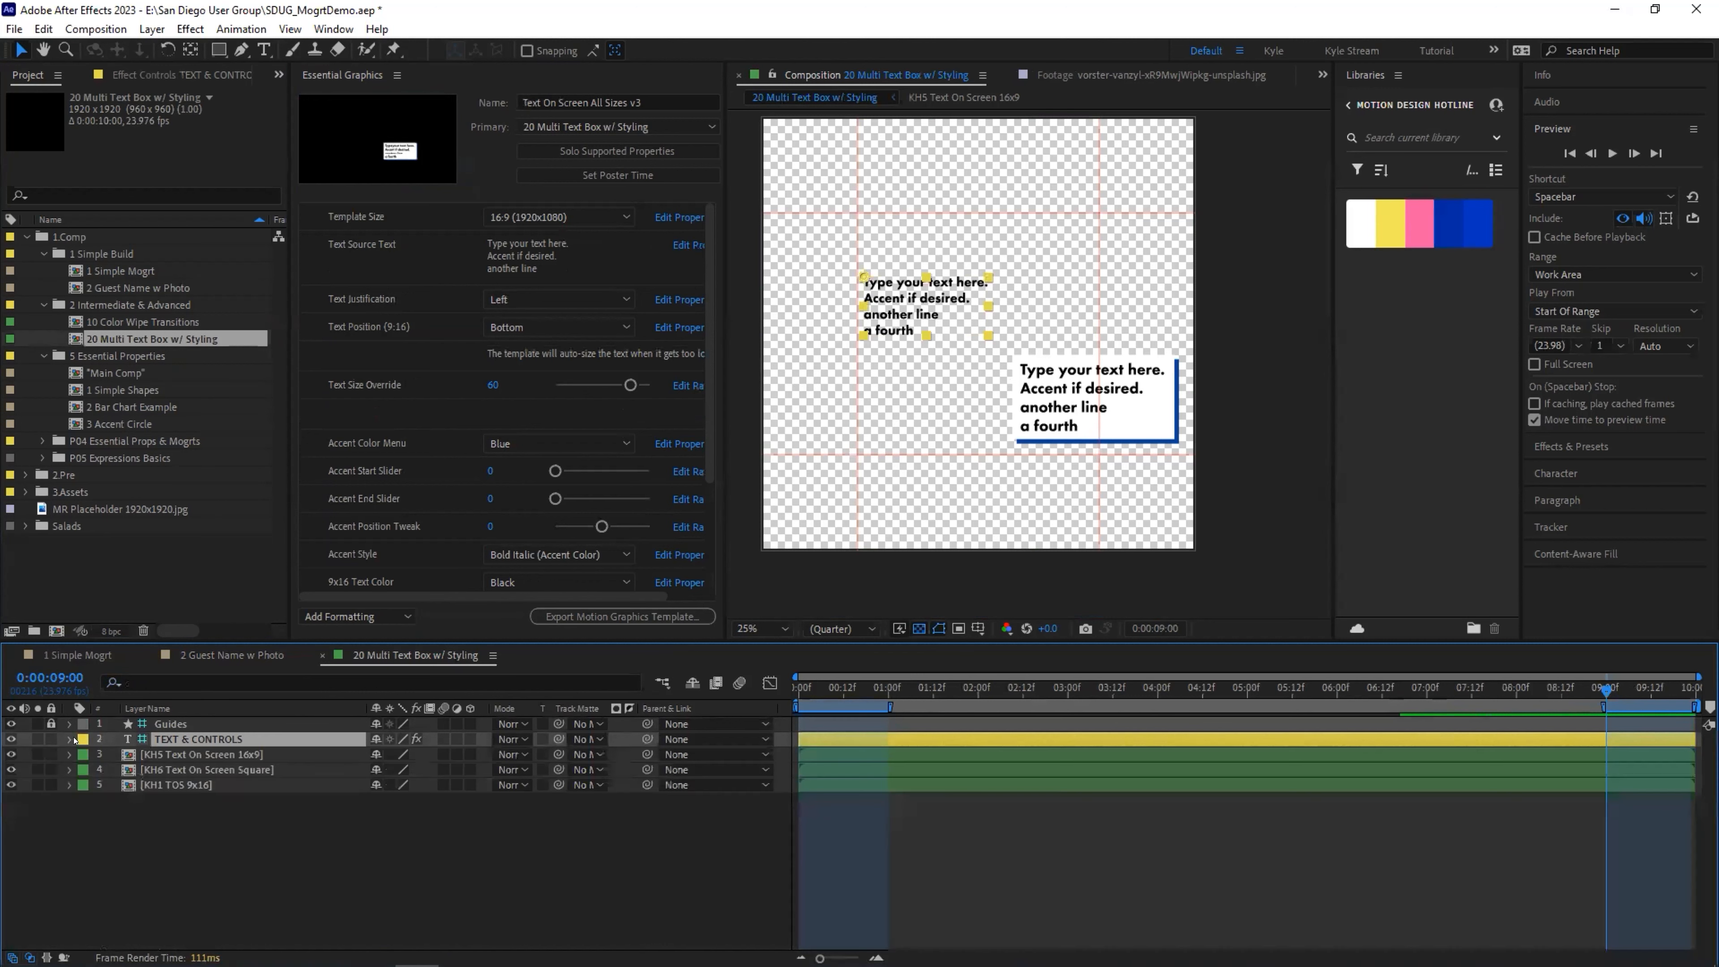
click(192, 759)
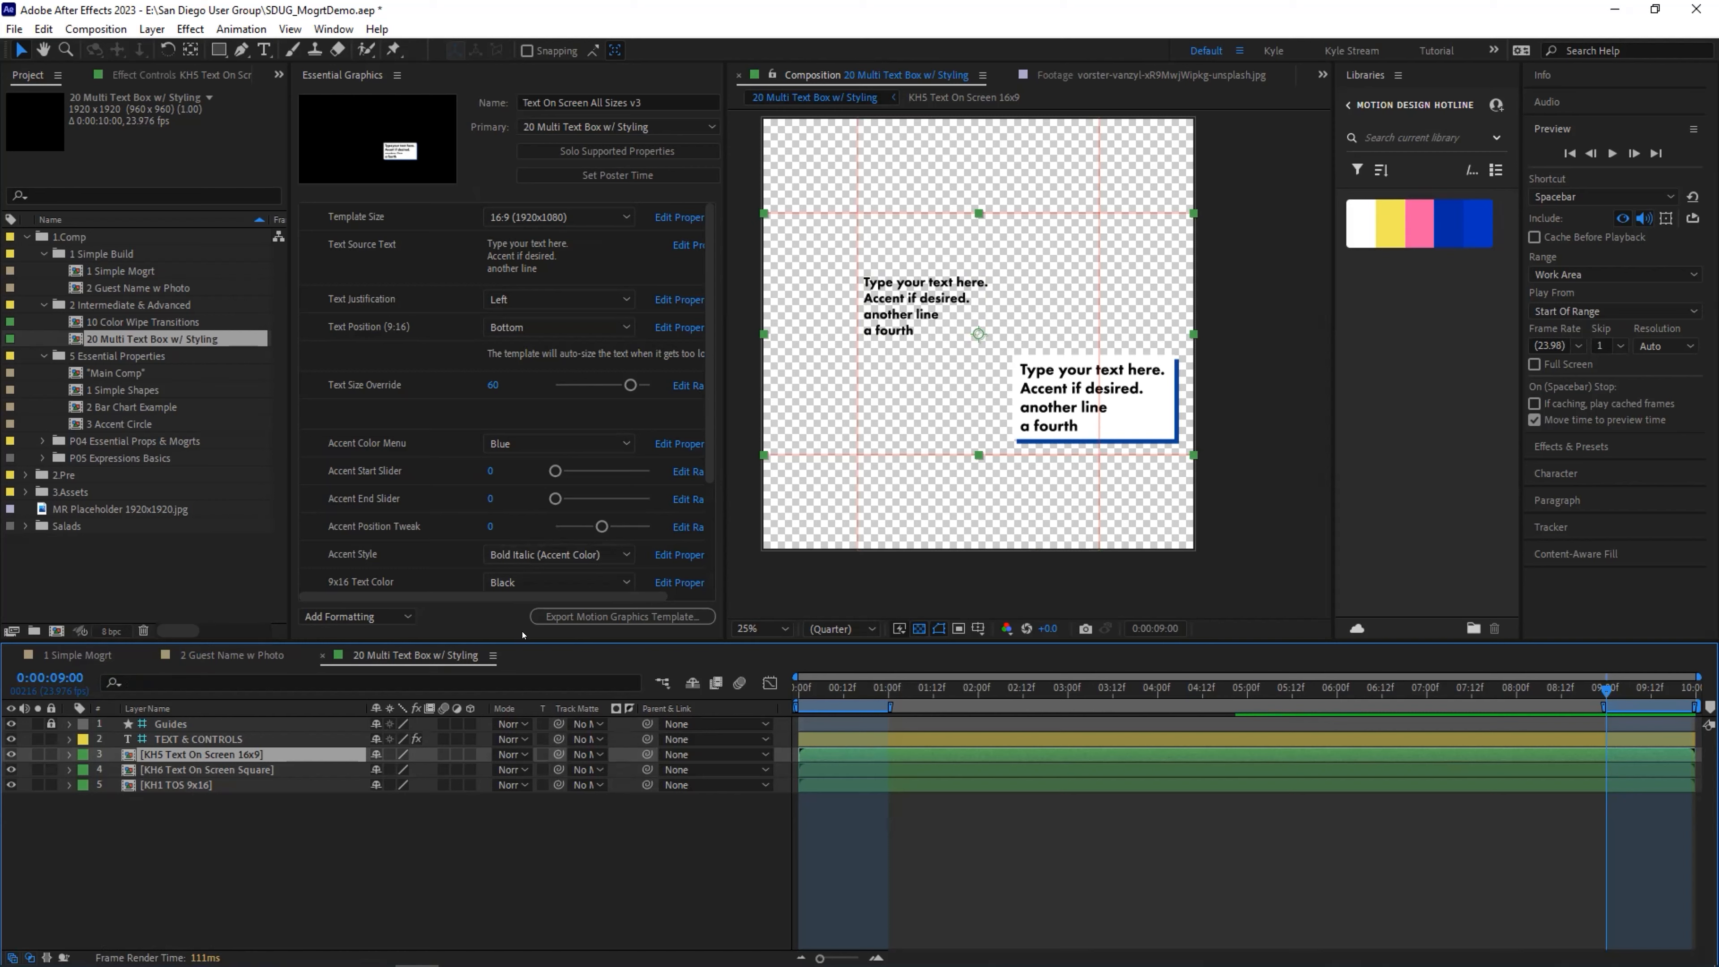
Move the playhead to 0:00:01:07 and set the text box's accent color to Orange
drag(515, 641, 510, 842)
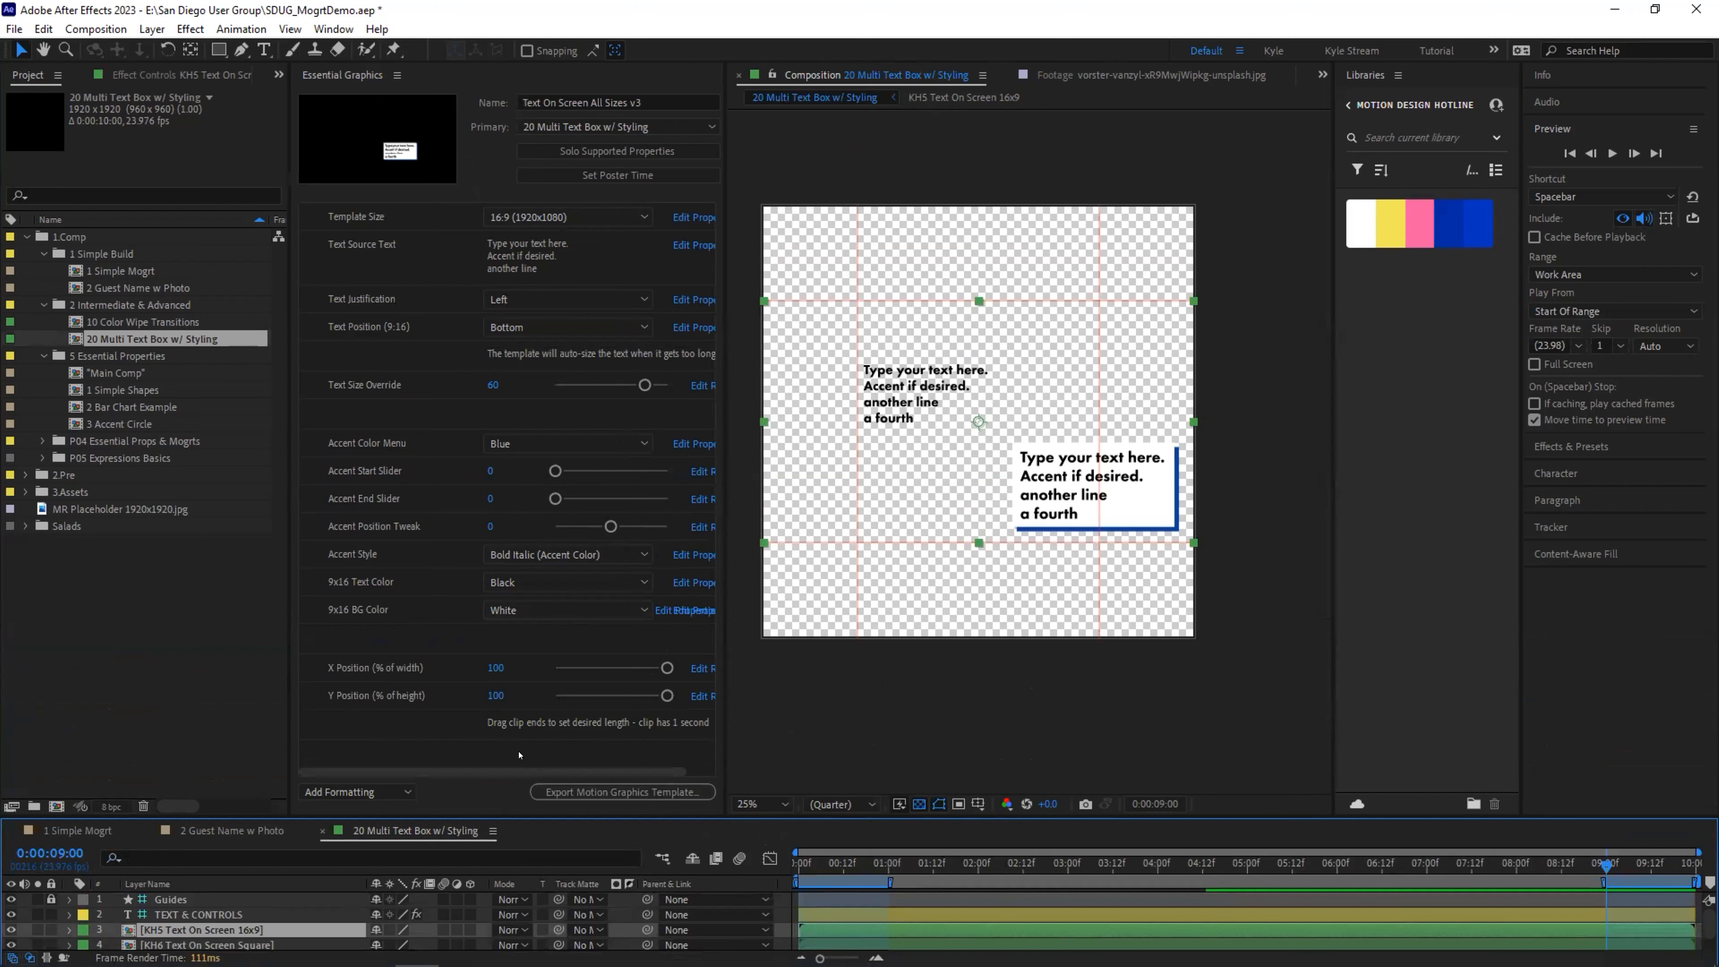
drag(406, 820, 723, 654)
click(913, 715)
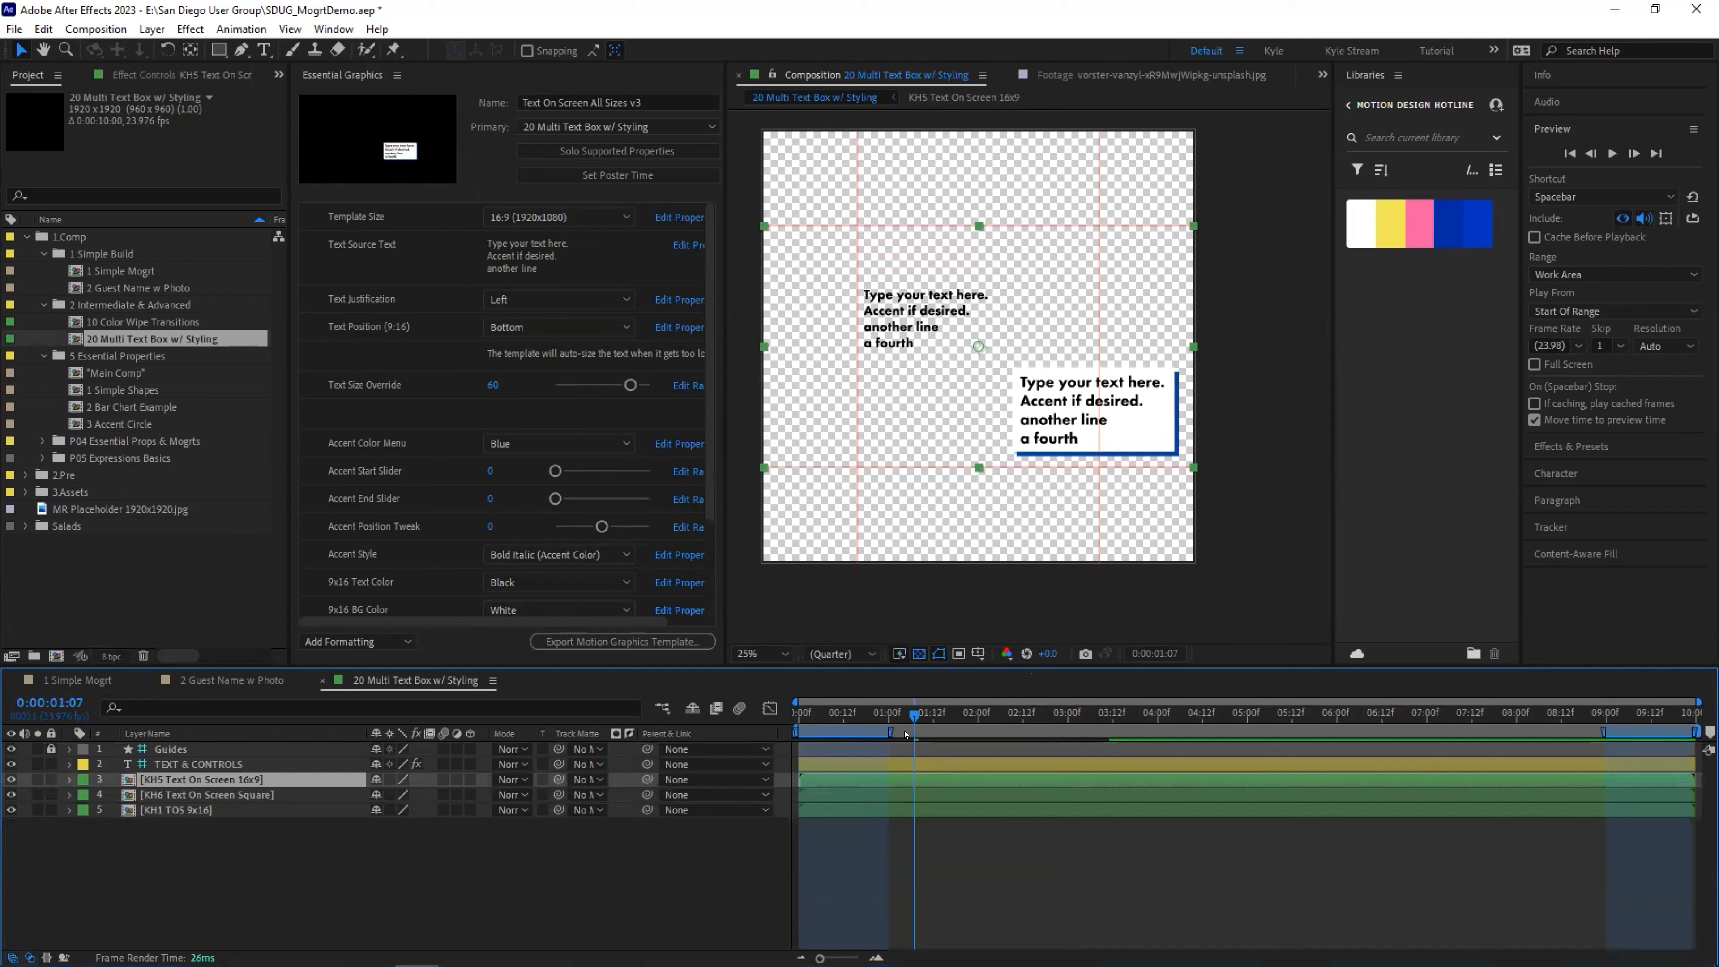
drag(709, 338, 709, 423)
scroll(709, 423, up, 3)
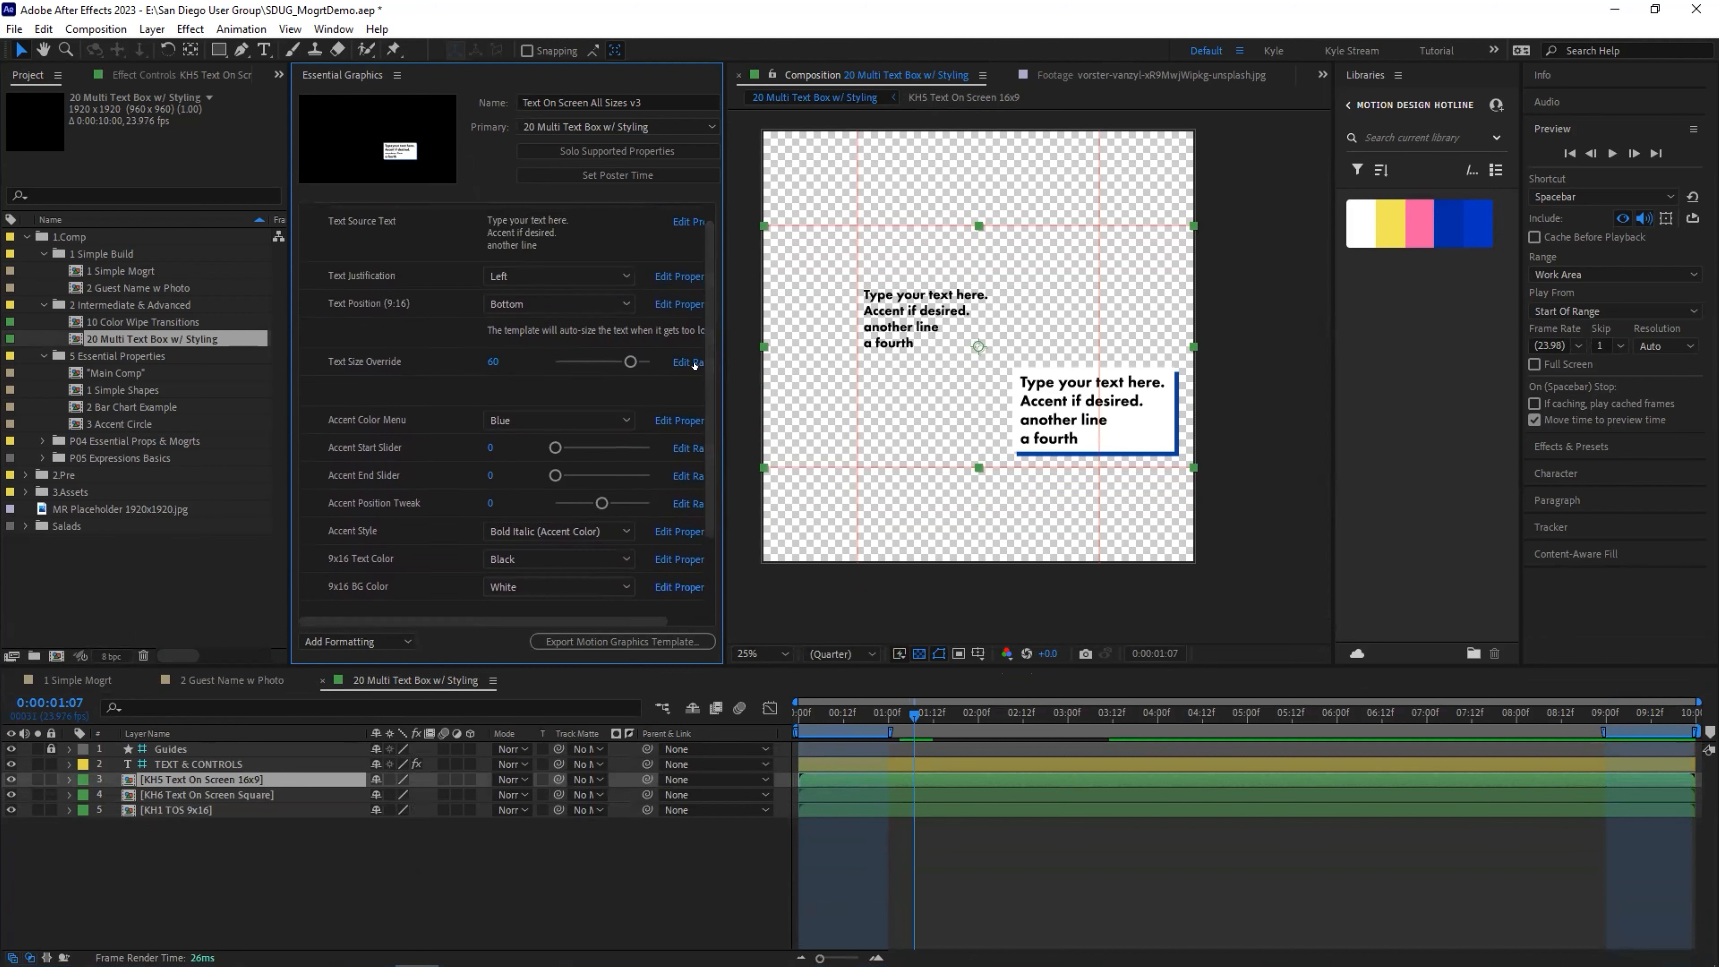
click(562, 419)
click(550, 519)
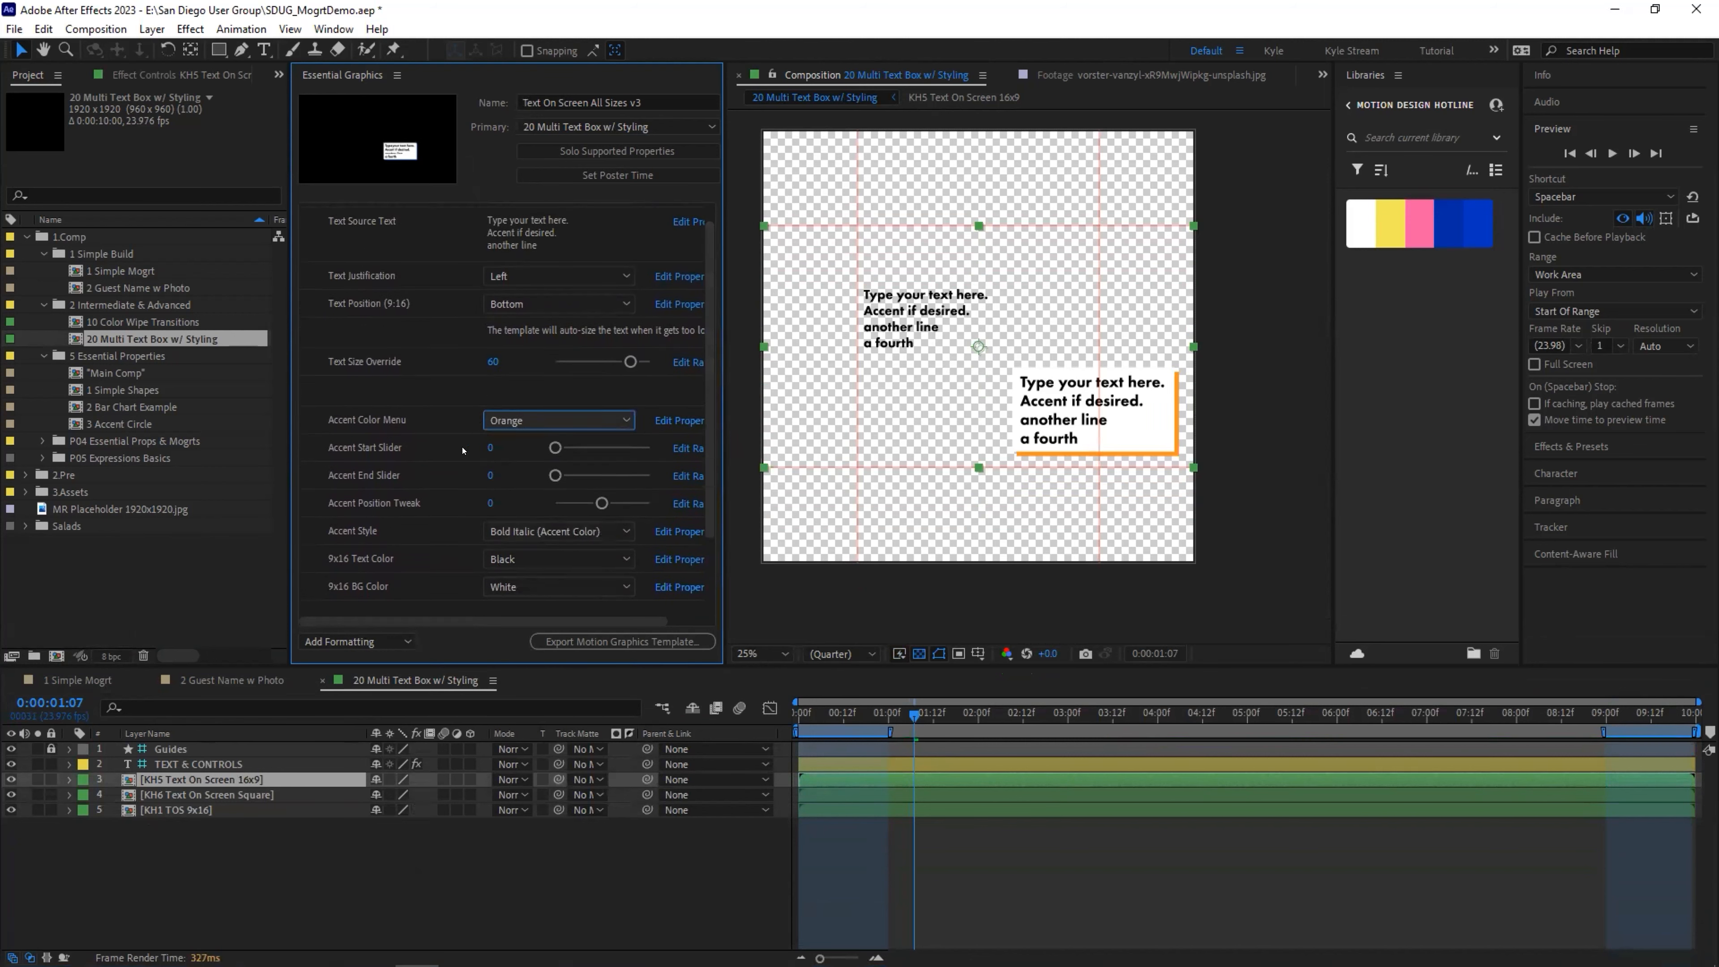
Set the Accent Start Slider to 7, the Accent End Slider to 19 and the Accent Style to Bold (Accent Color)
drag(555, 447, 591, 475)
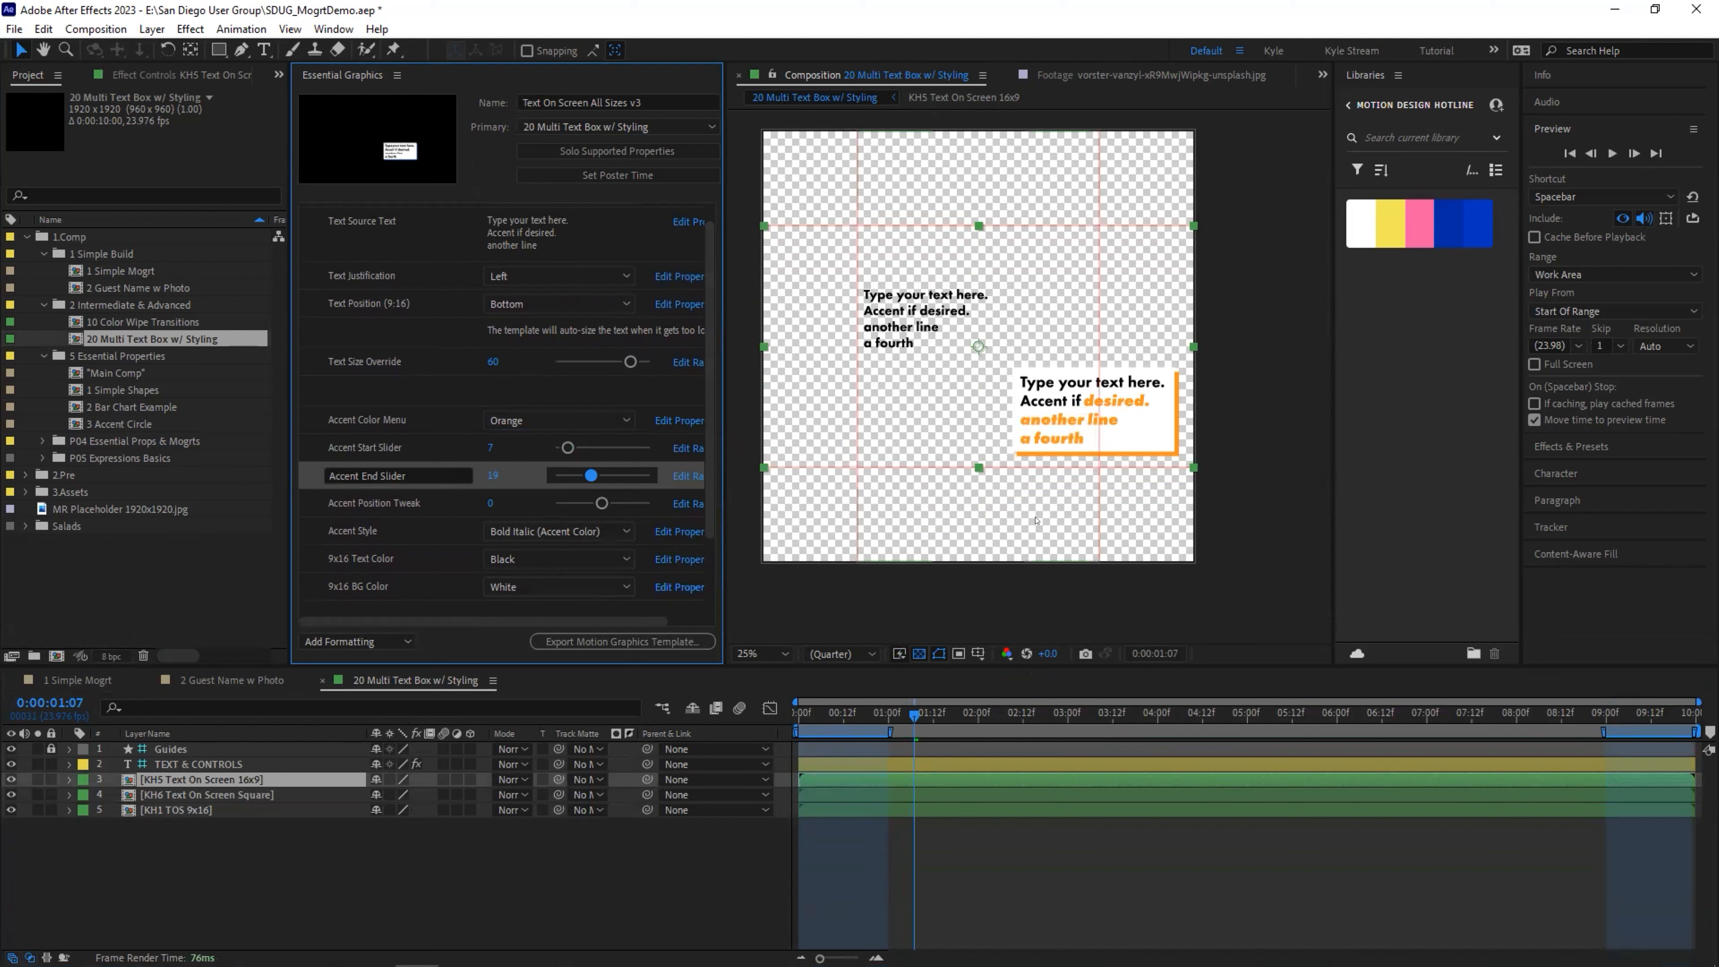
click(588, 531)
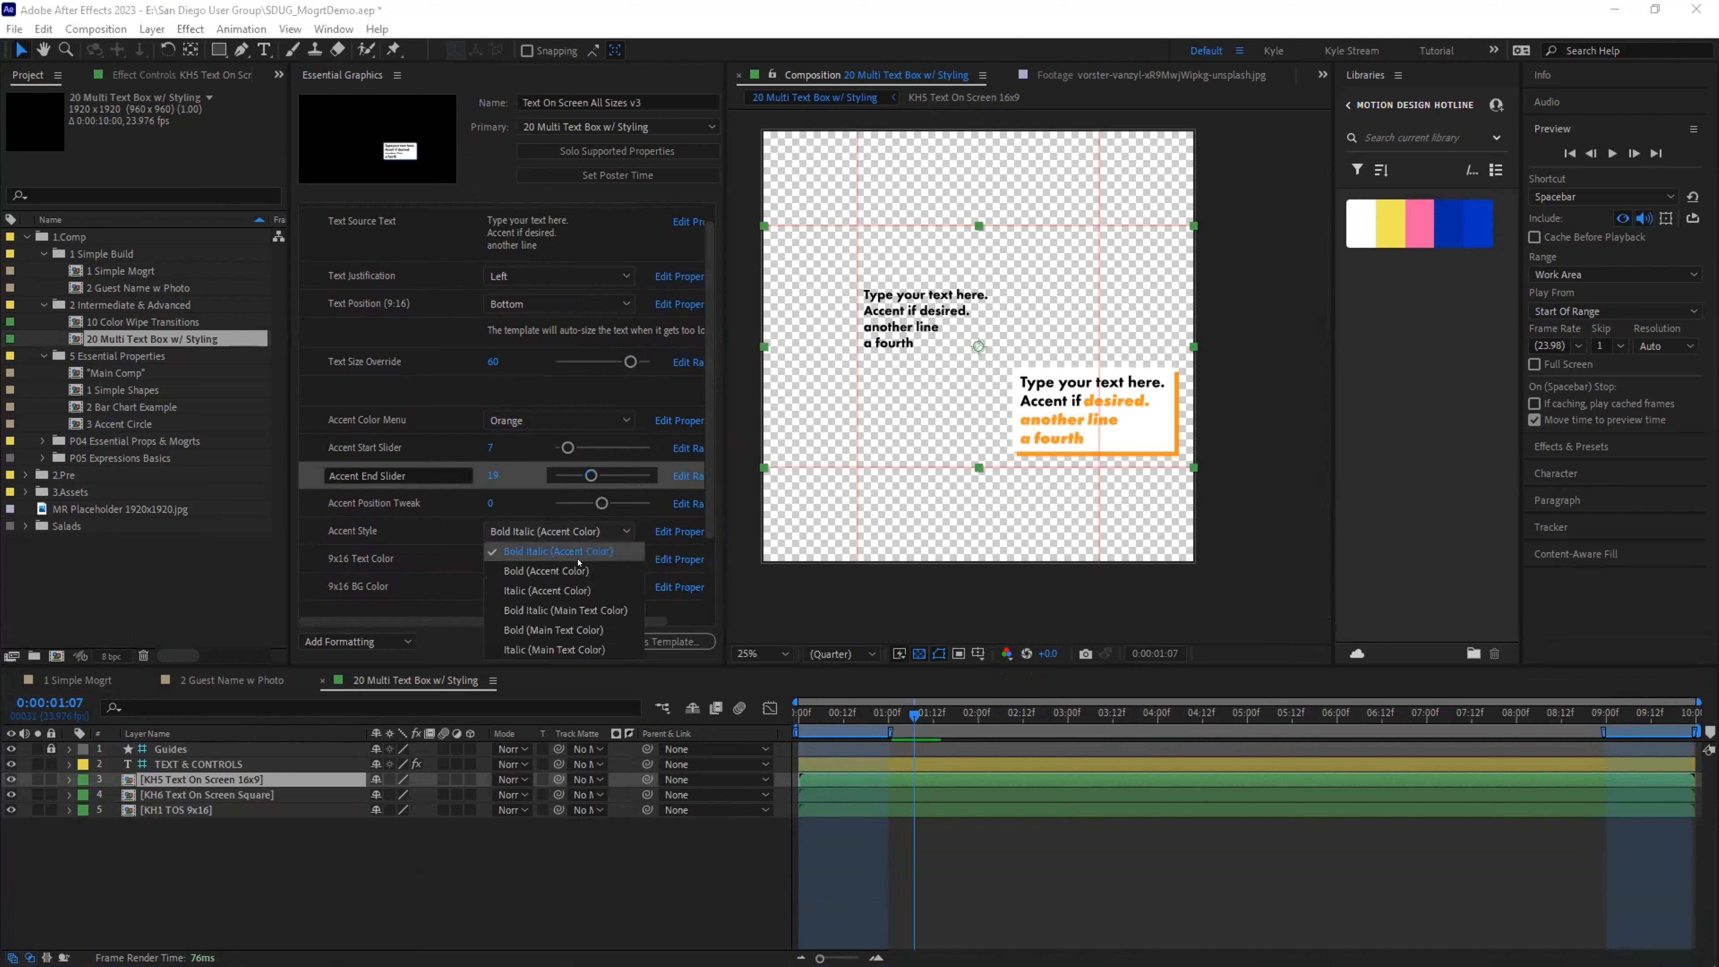
click(575, 579)
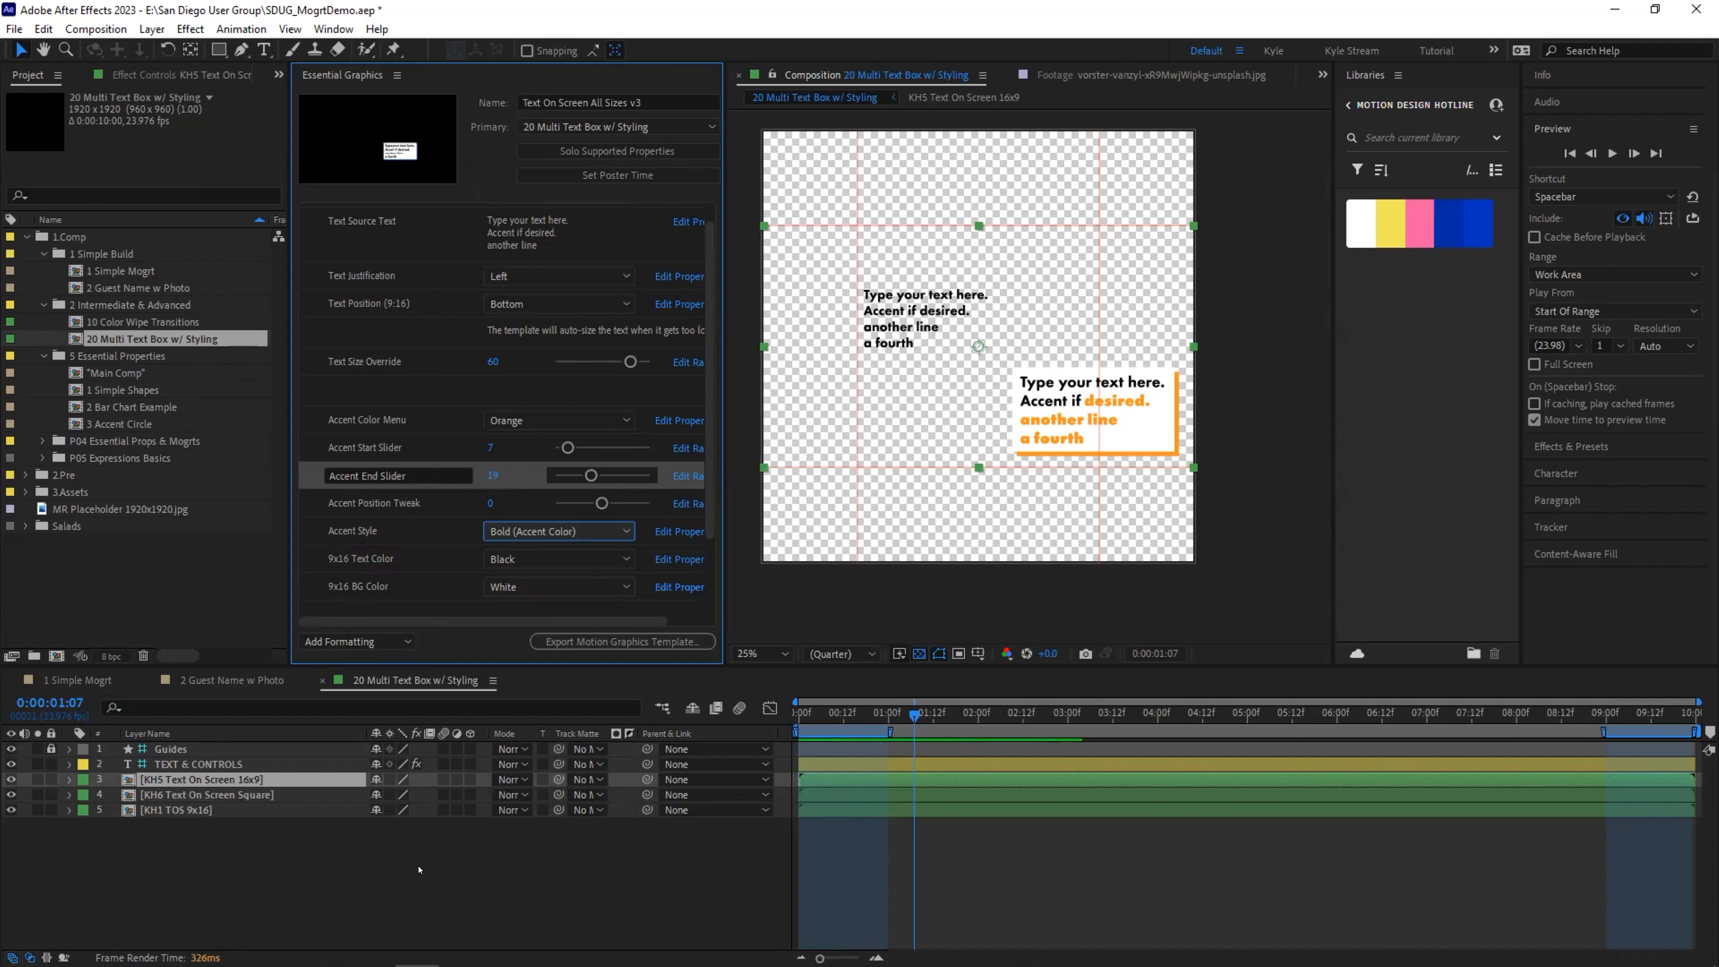
Set both the Accent Start and Accent End sliders to 0
drag(590, 476, 521, 448)
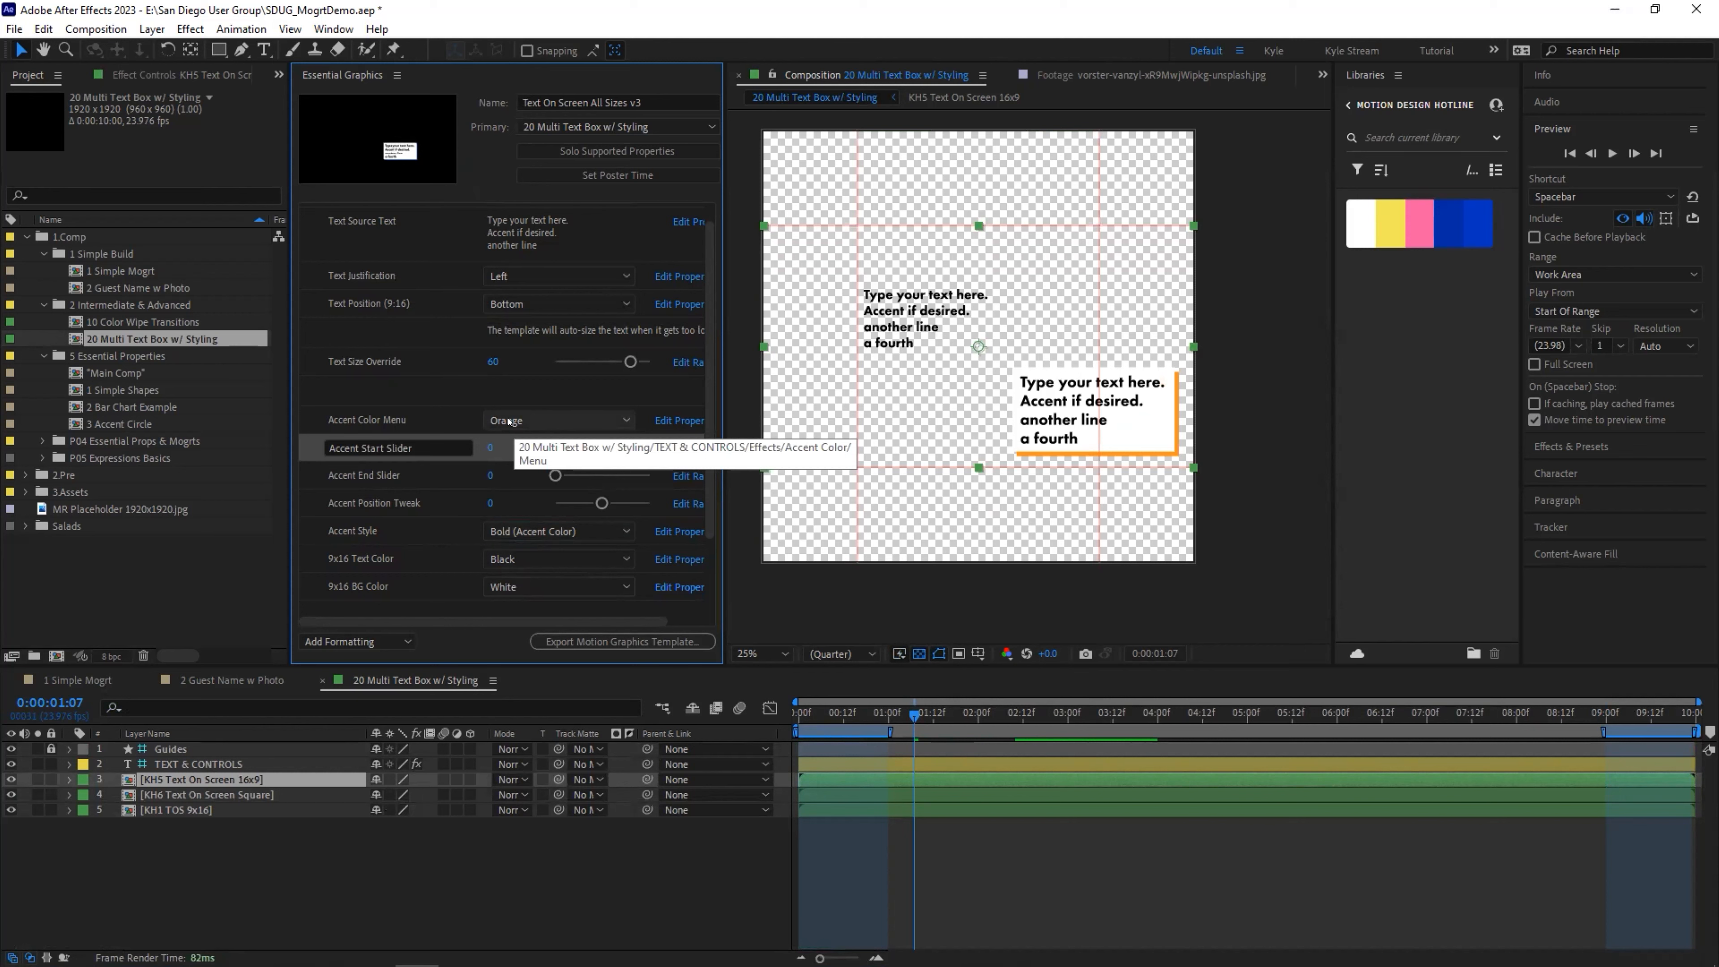
scroll(691, 254, up, 1)
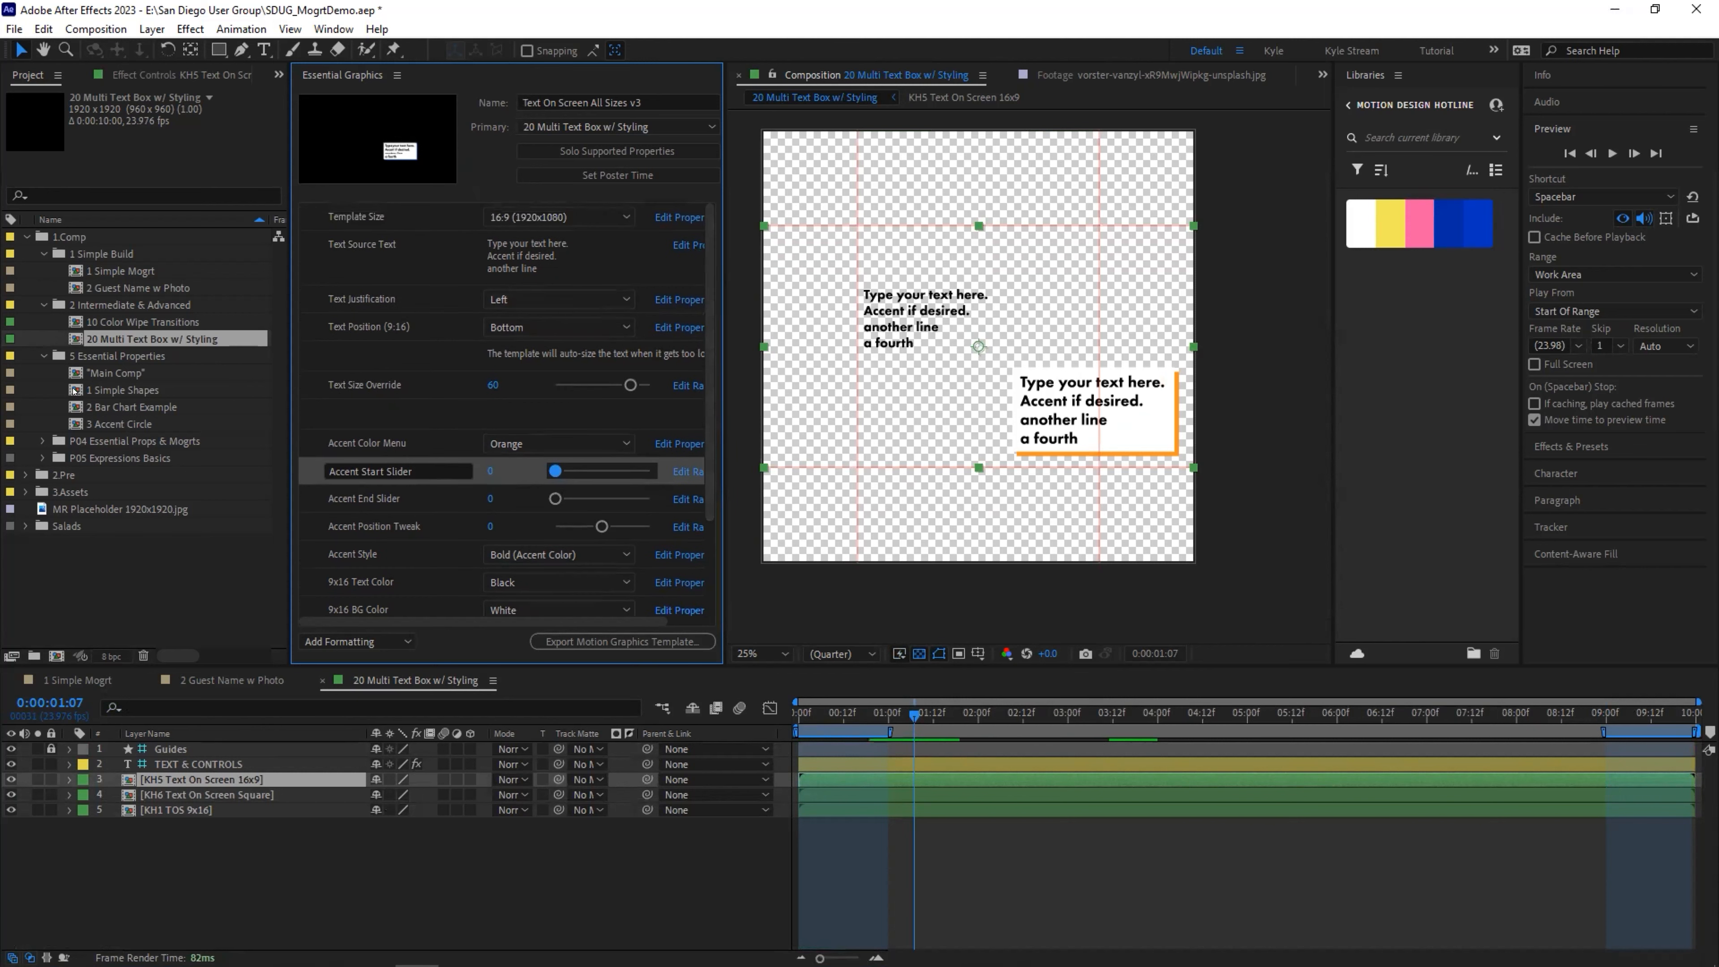
Expand the P04 Essential Props & Mogrts project folder and look through its compositions
click(42, 441)
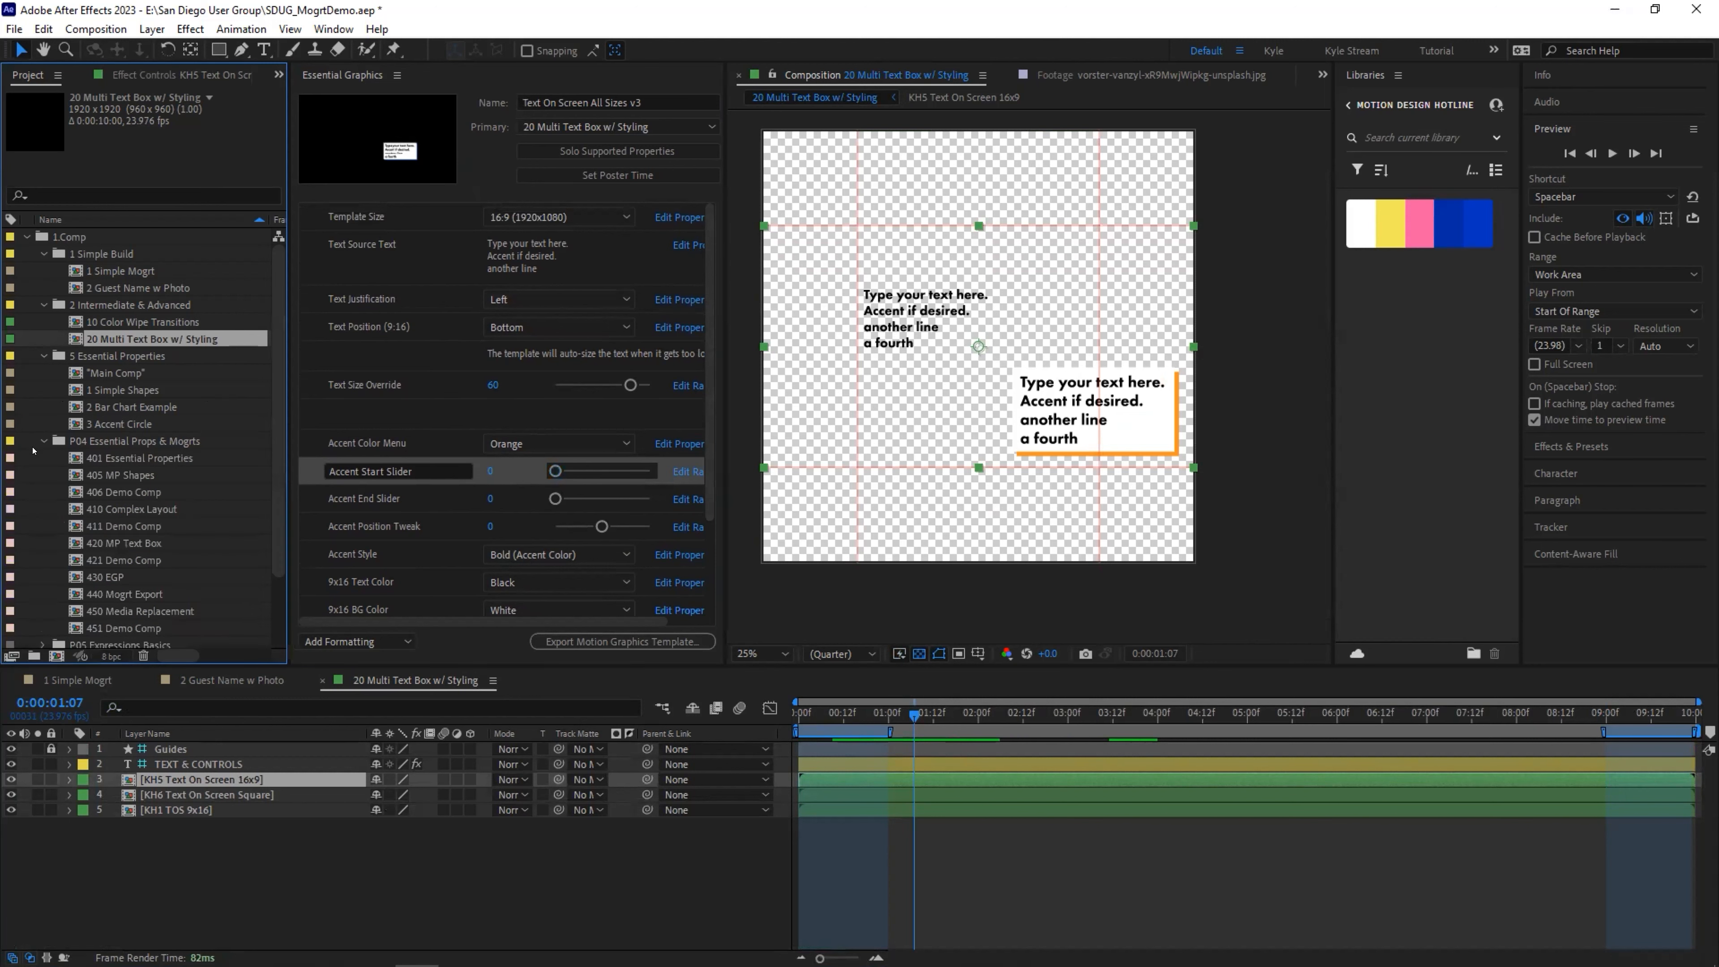
scroll(33, 450, down, 4)
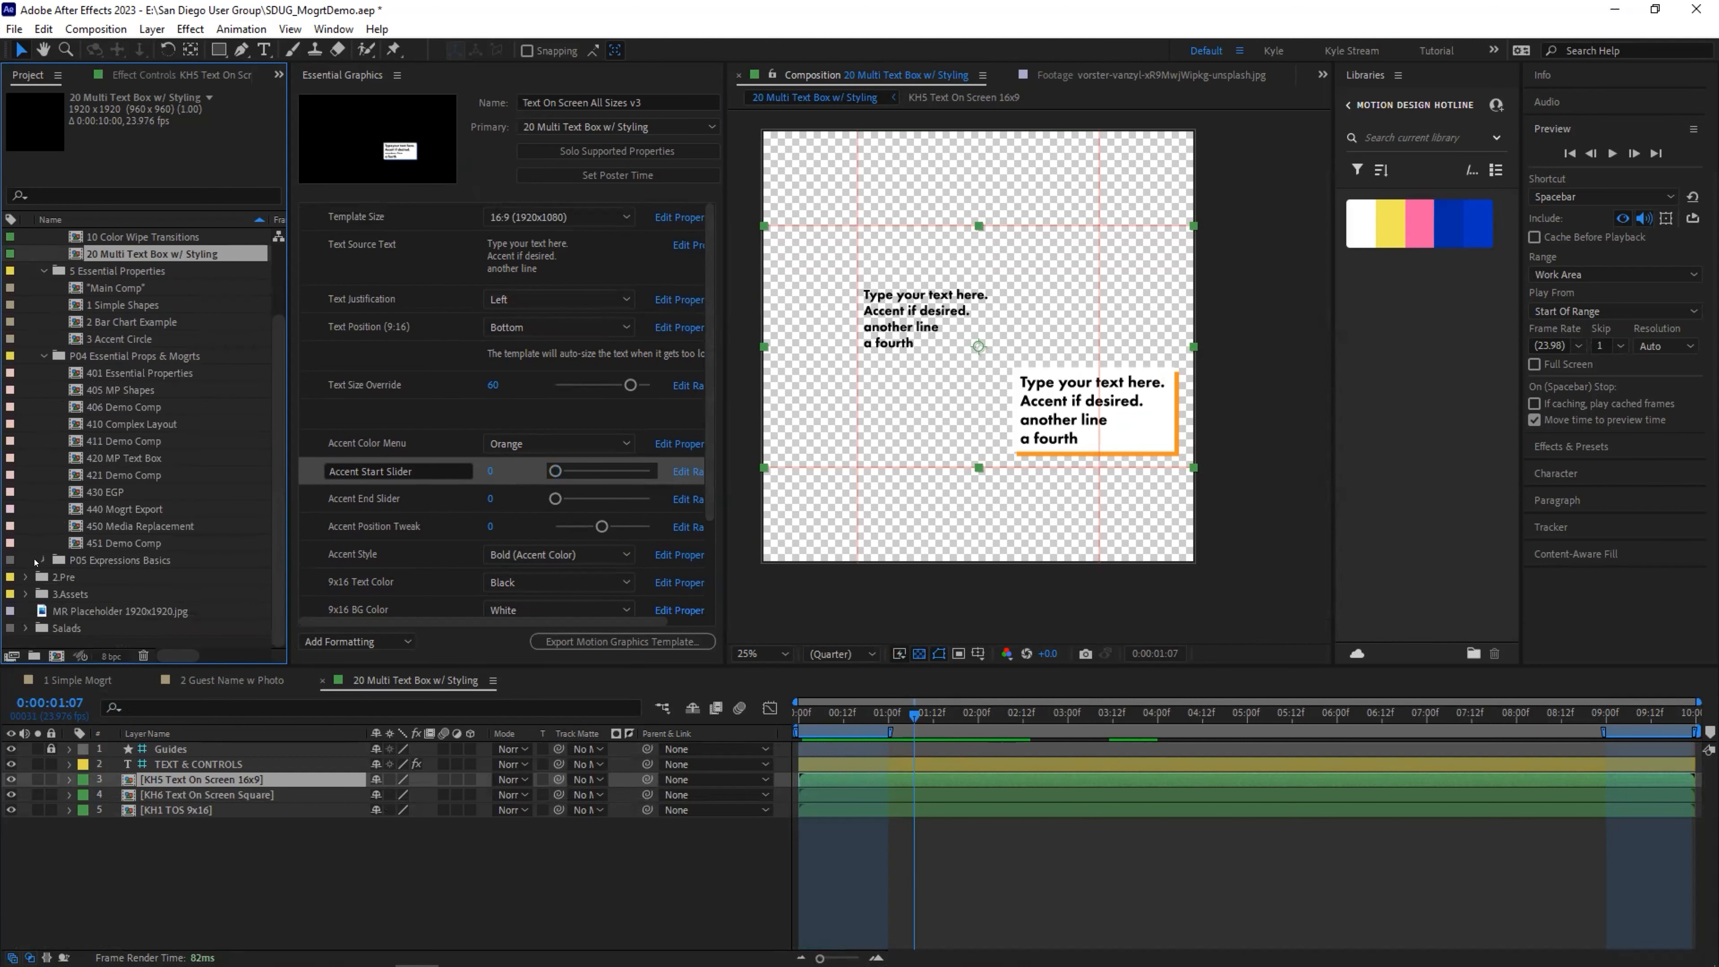